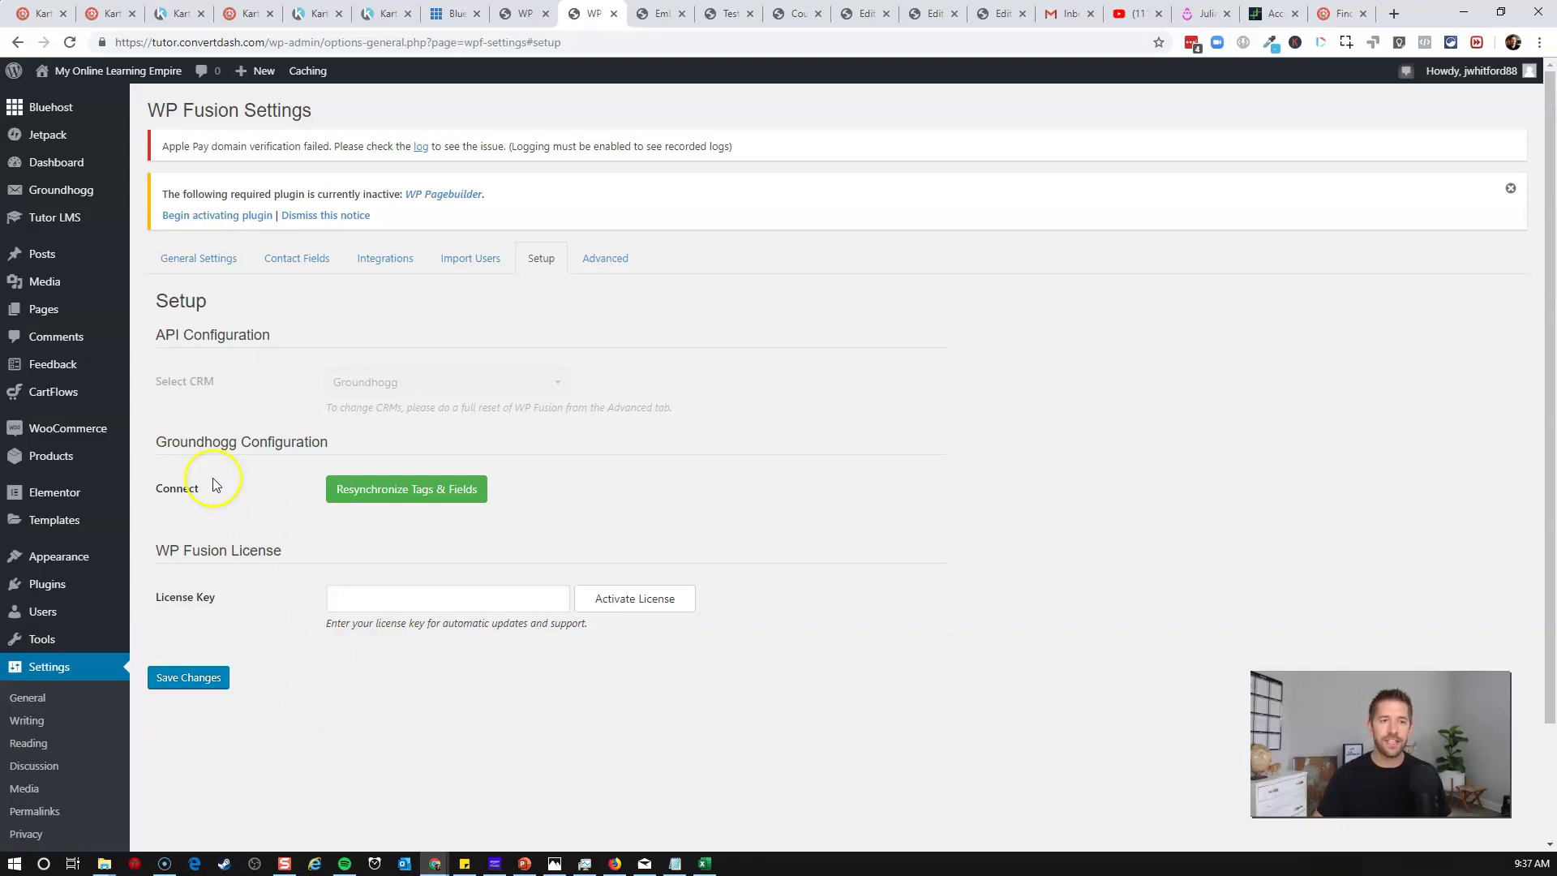
- Start a new Tutor LMS course titled 'Sales Funnel 101'
mouse_move(78, 191)
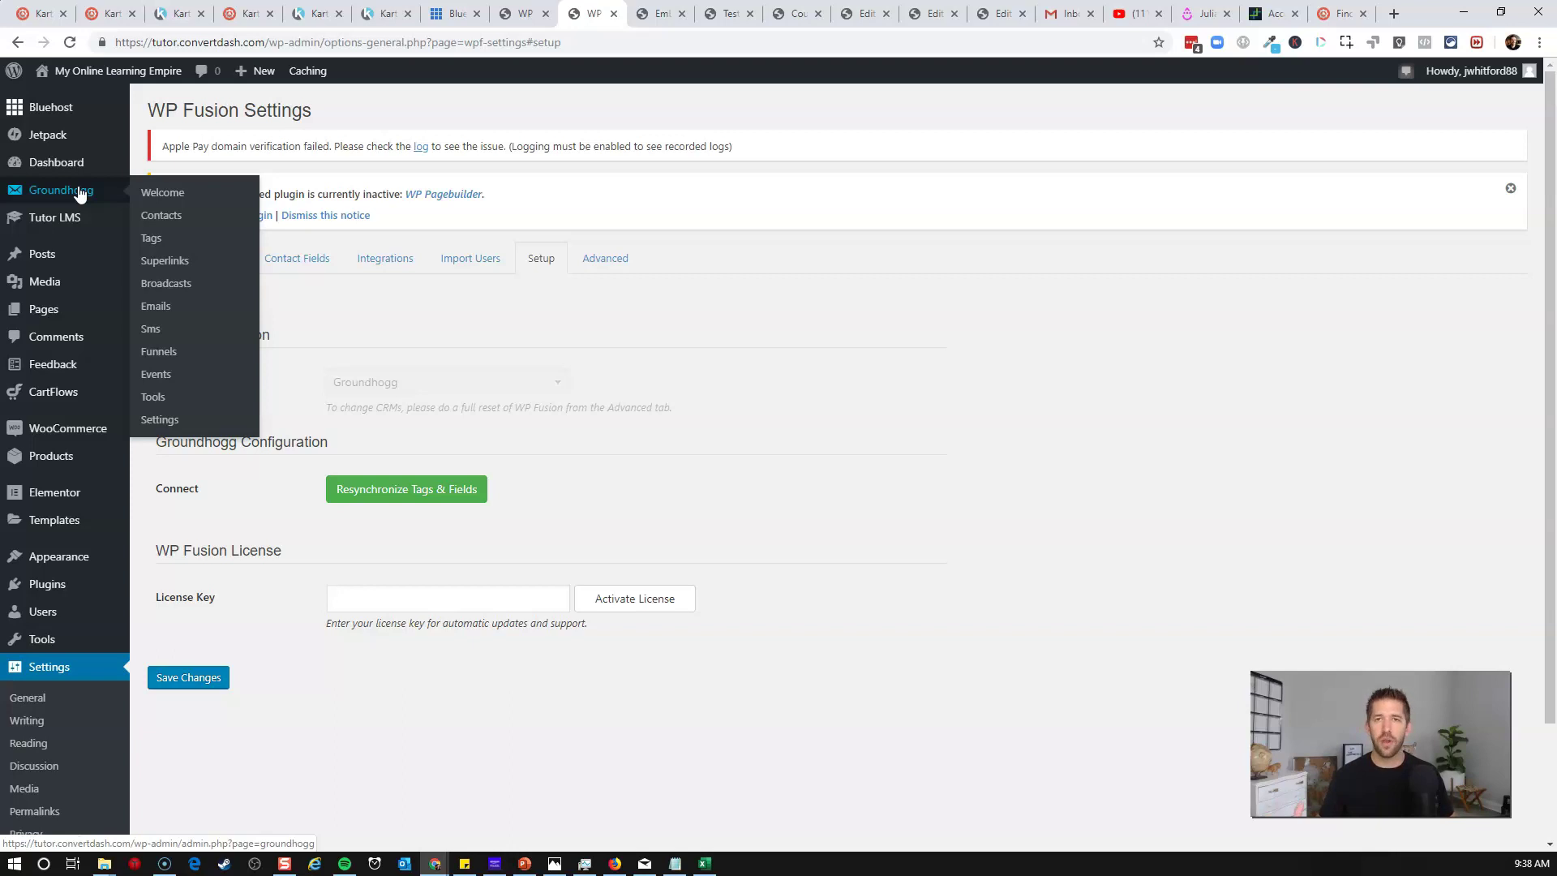
mouse_move(50, 217)
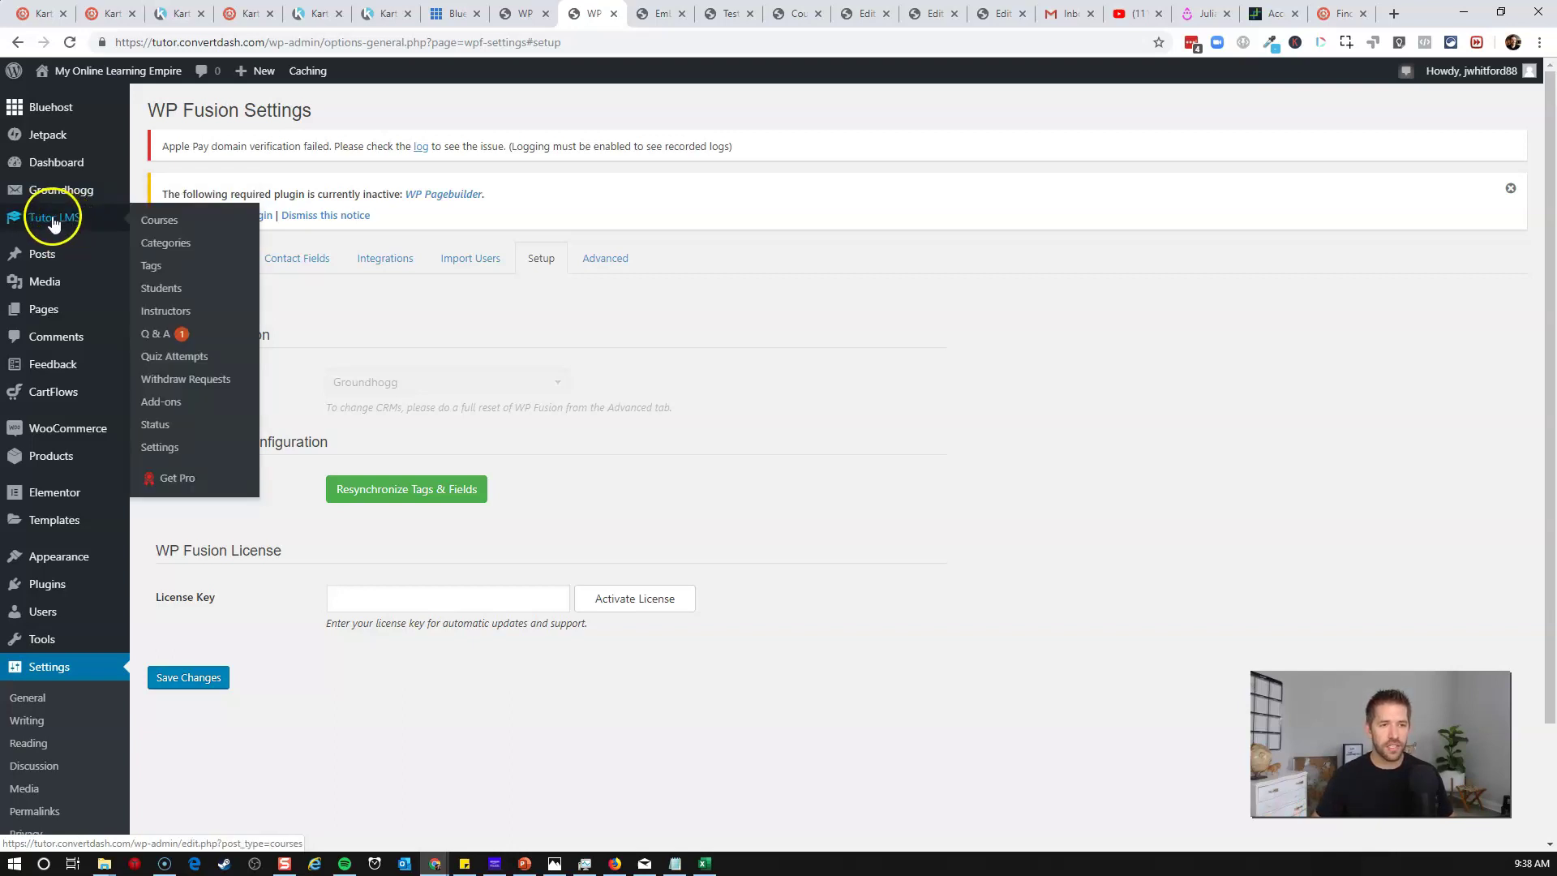
left_click(159, 221)
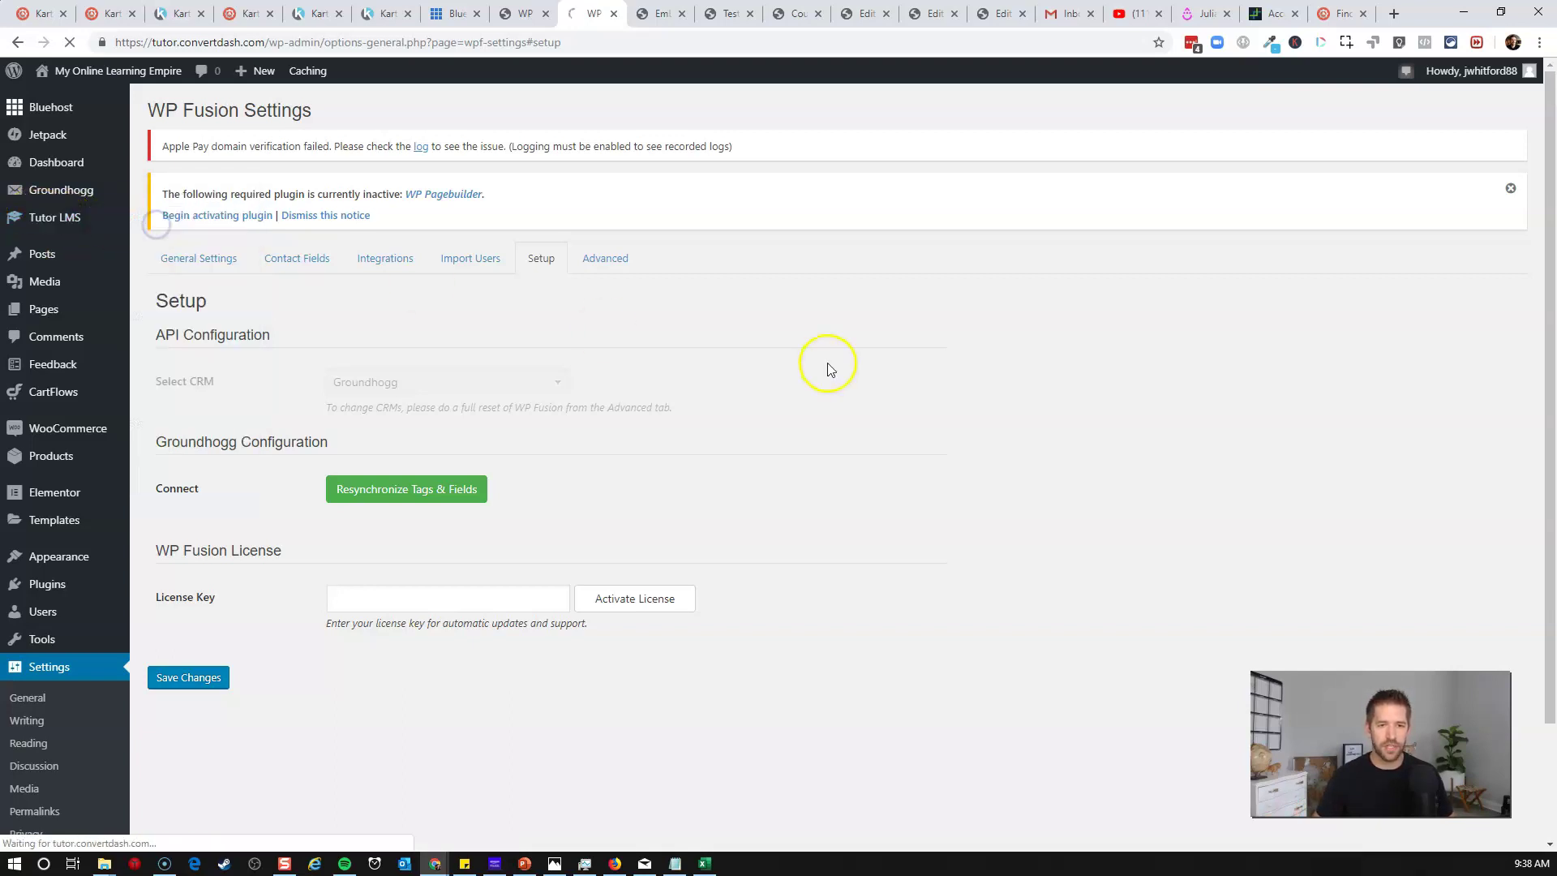
left_click(250, 113)
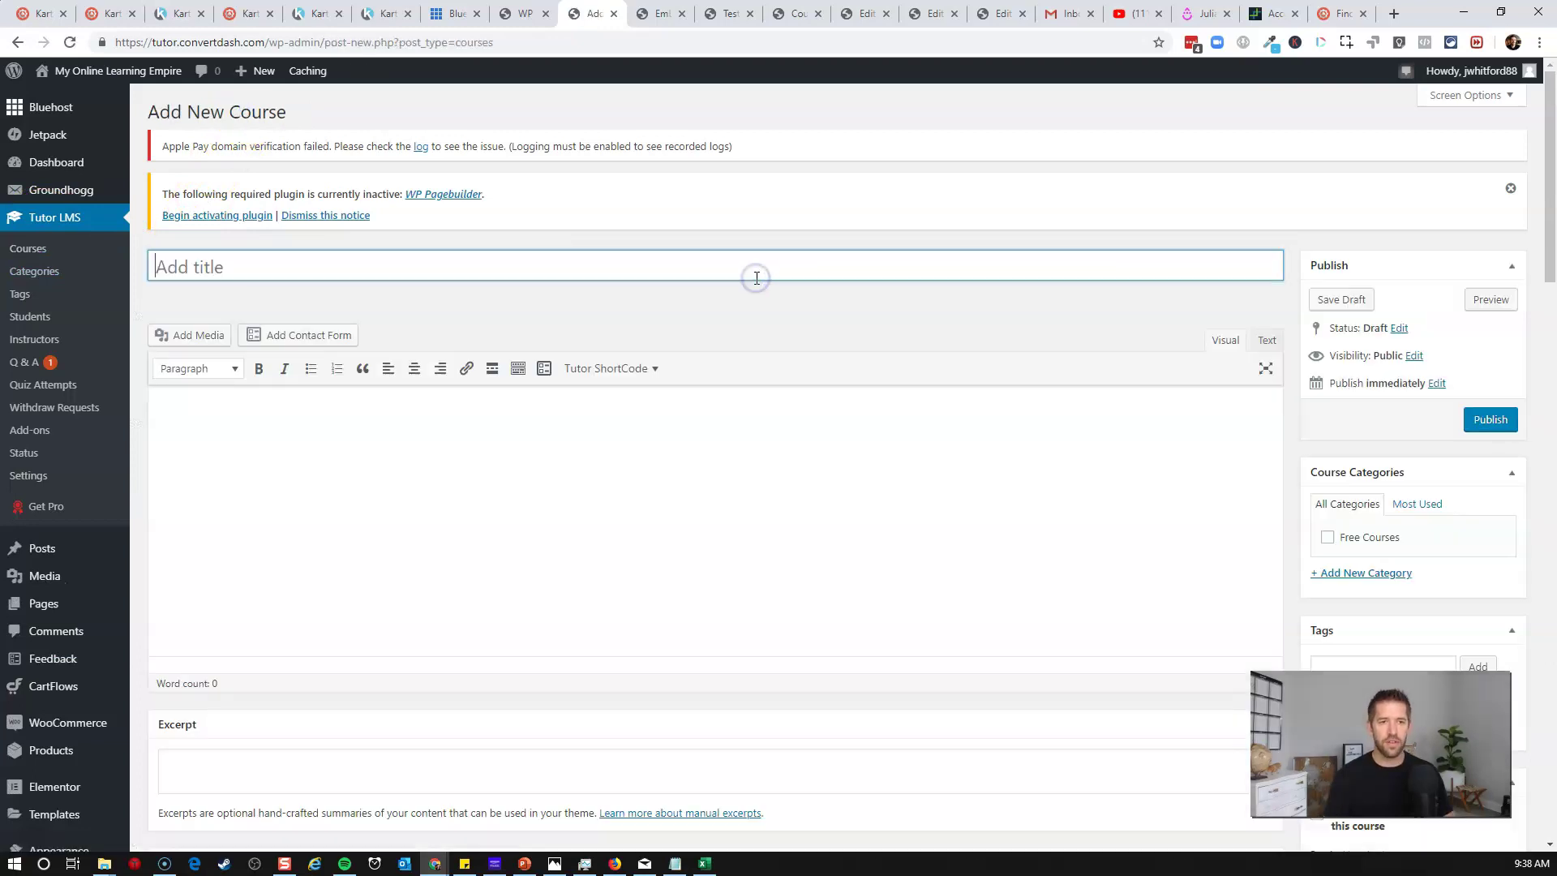
type("Sales Funnel 101")
scroll(1210, 483, "down", 5)
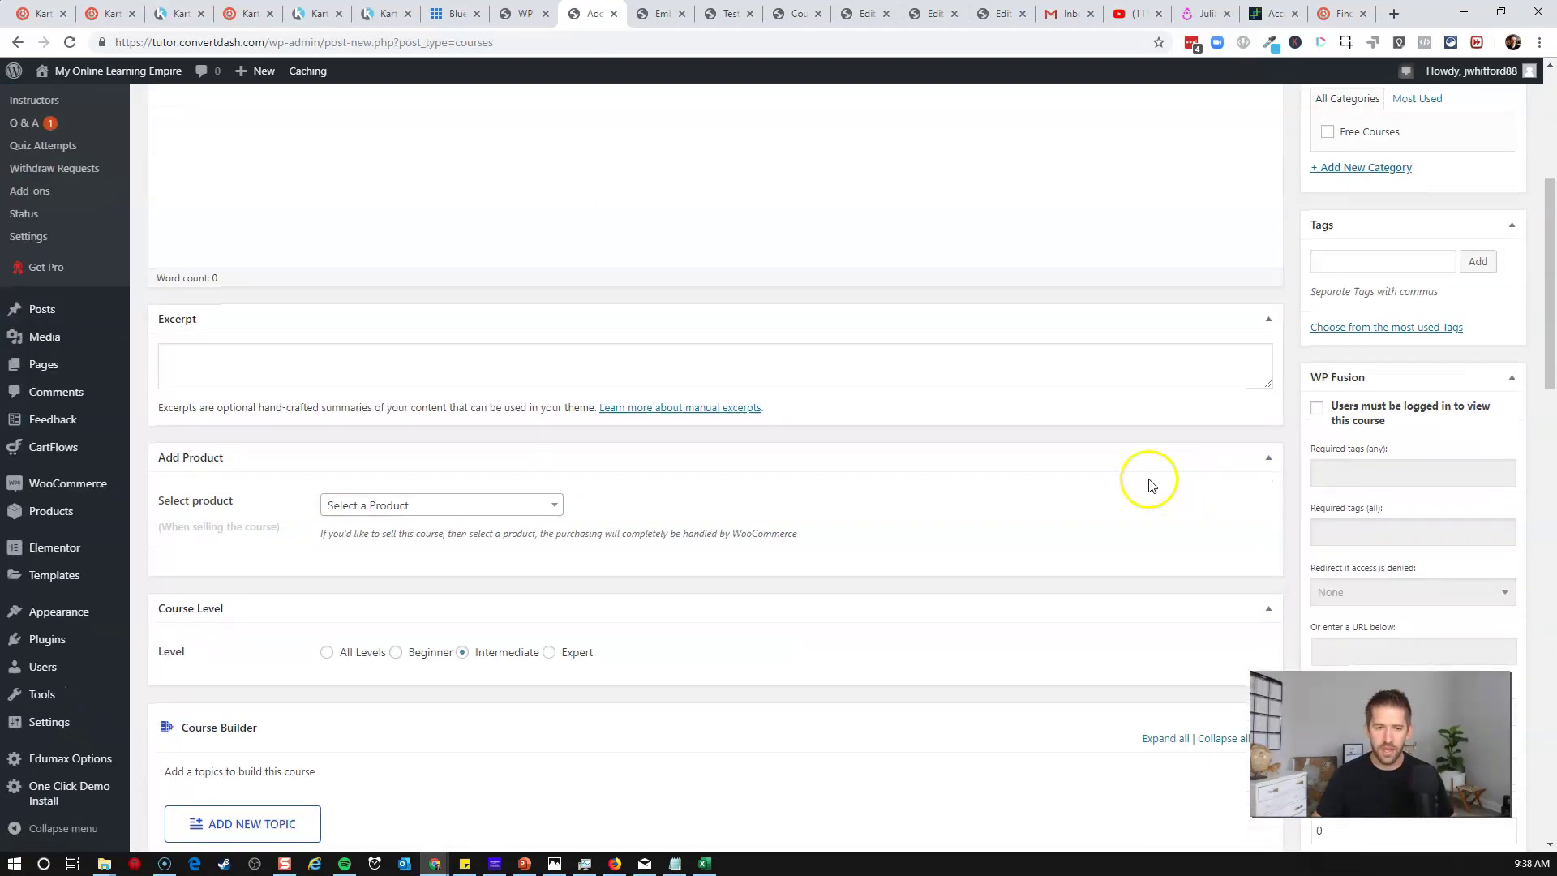
scroll(641, 528, "down", 2)
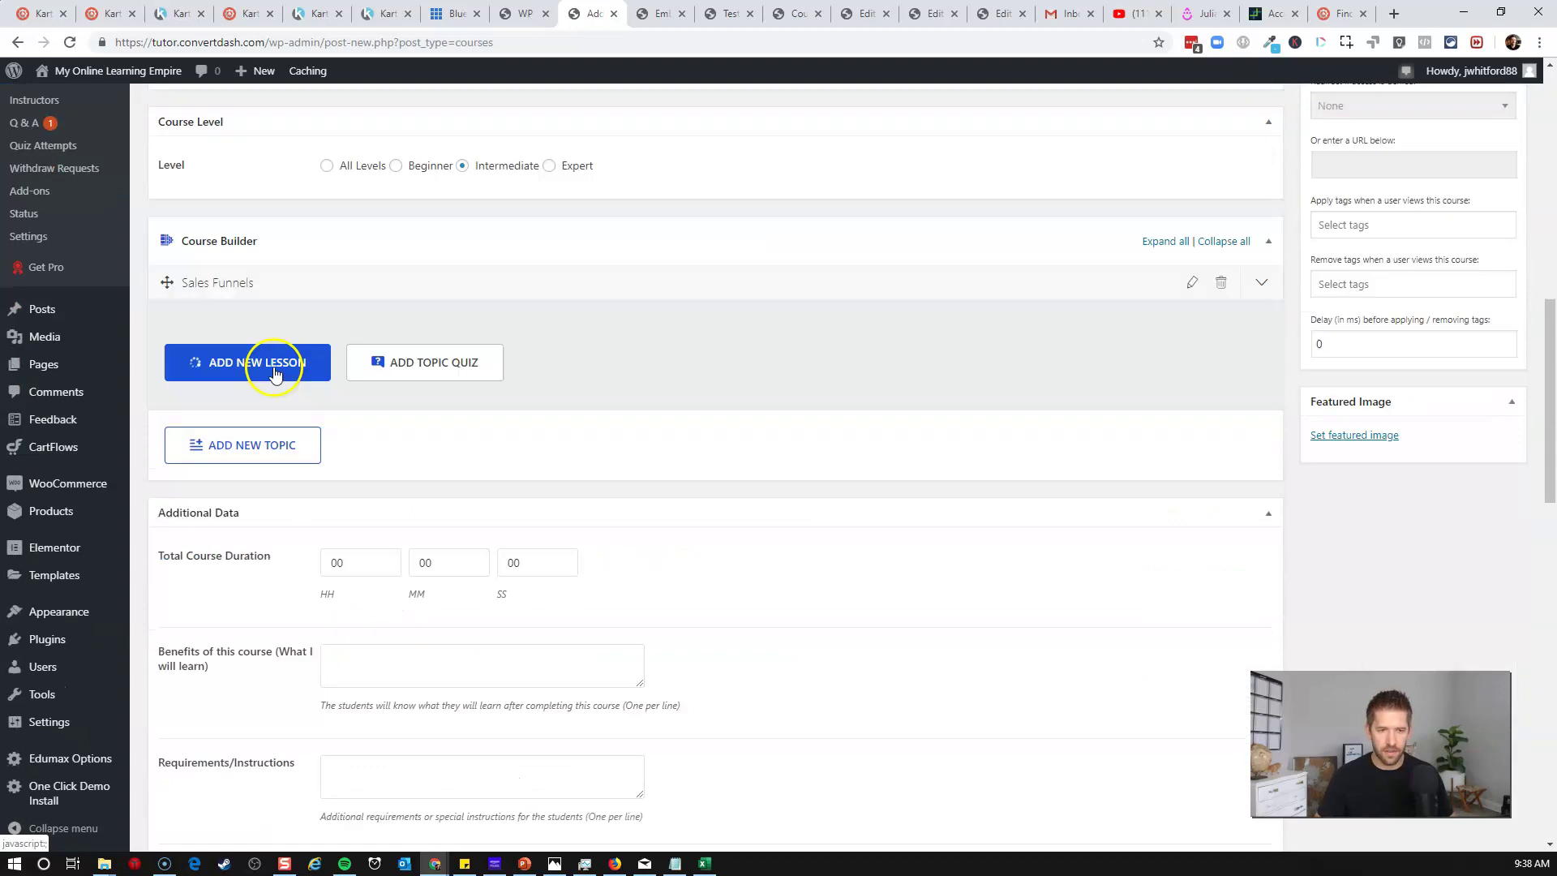
- Add a lesson to the Sales Funnels topic using an embedded iframe video
left_click(274, 365)
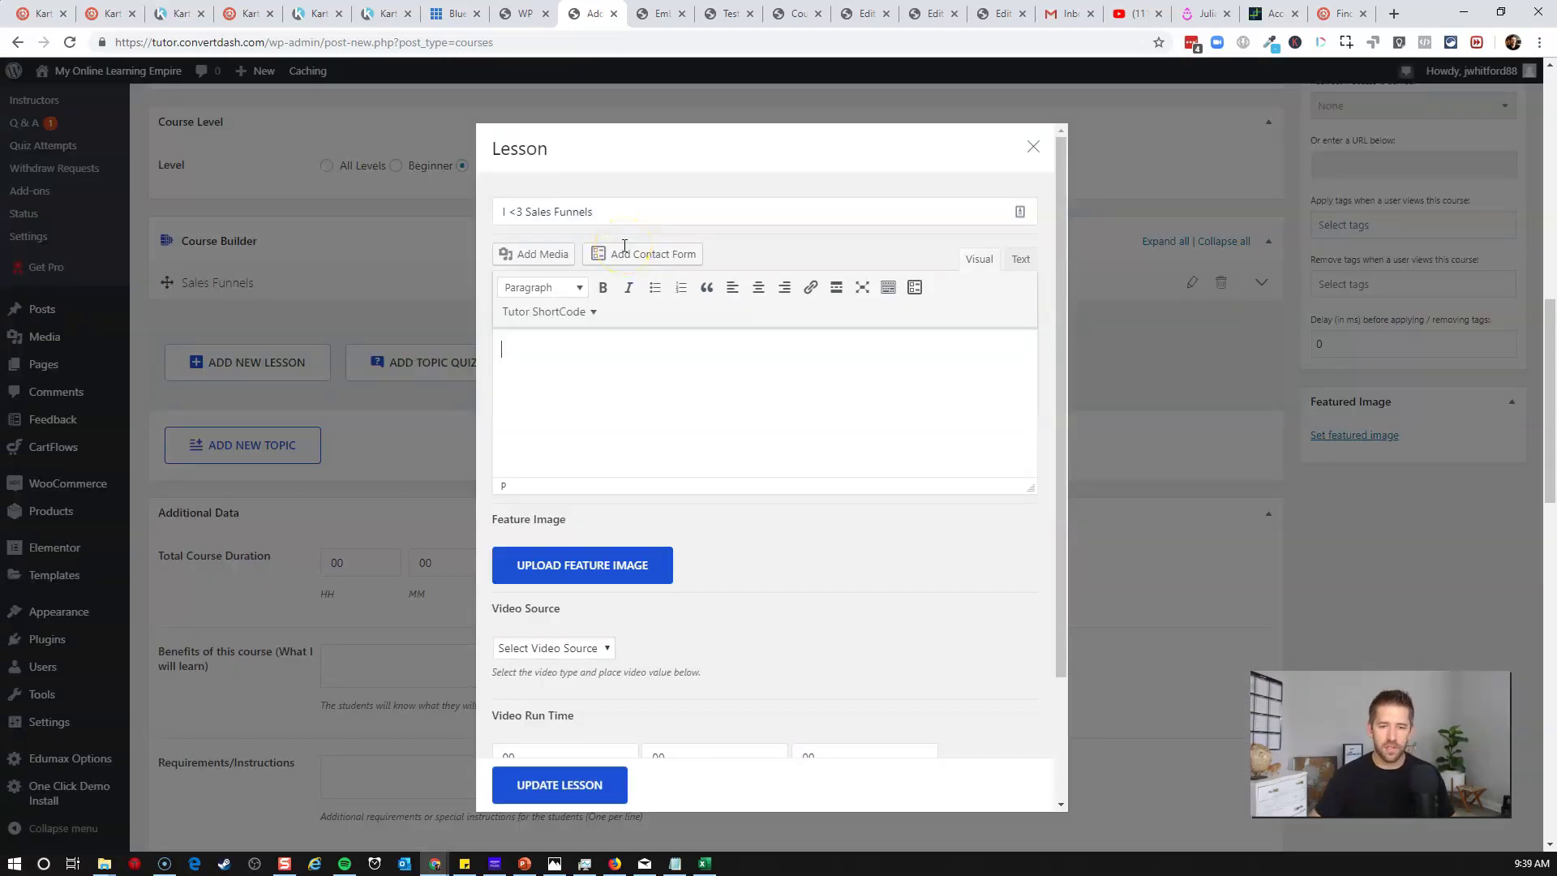
left_click(600, 656)
left_click(556, 747)
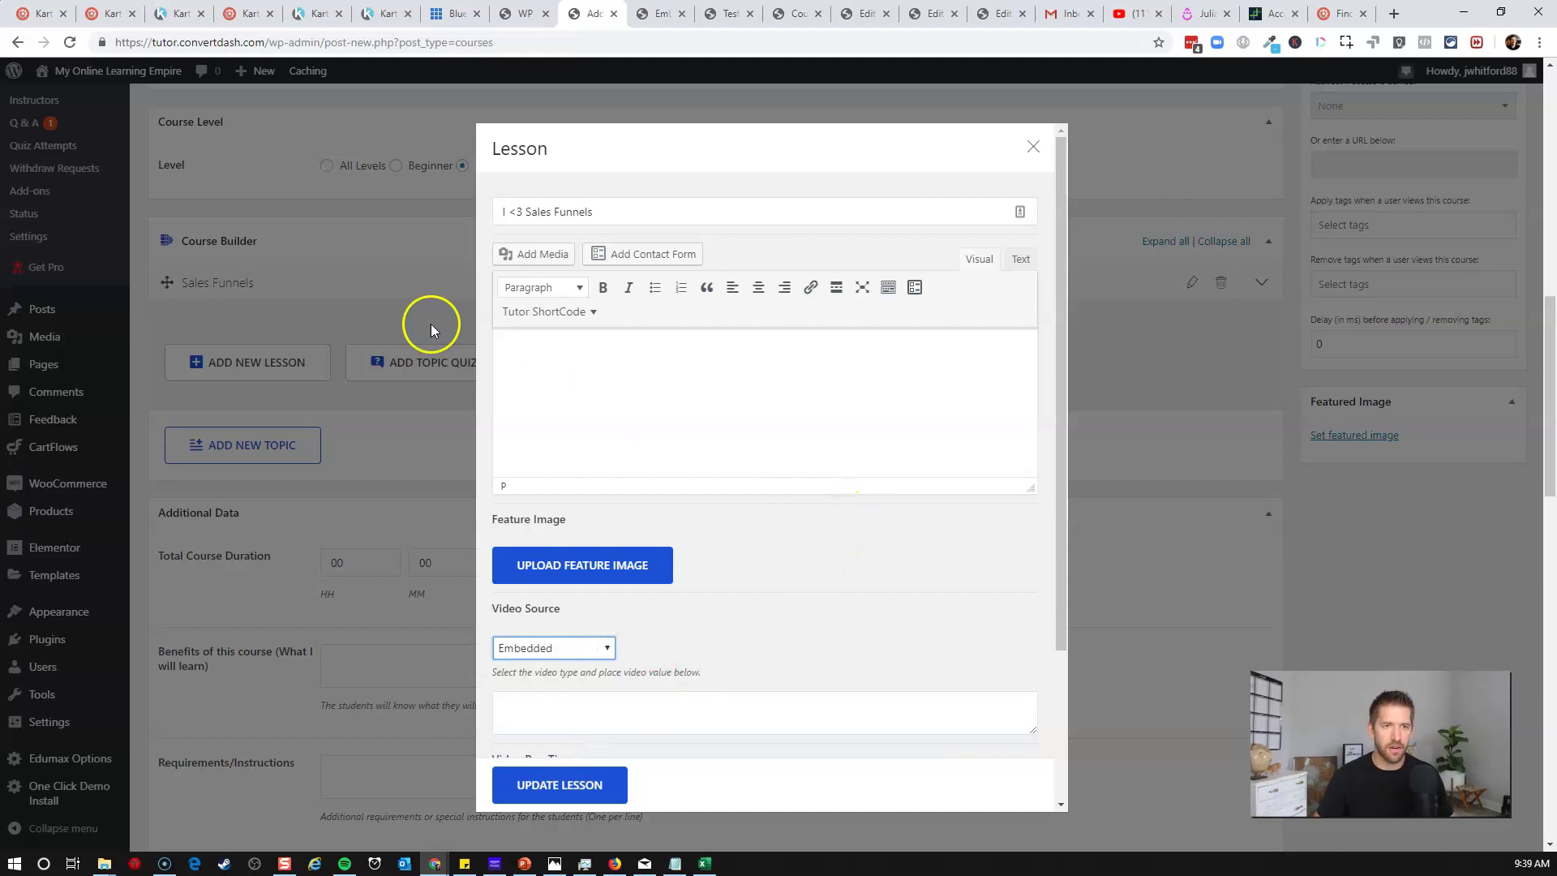
scroll(712, 635, "down", 1)
left_click(712, 635)
key("ctrl+v")
- Set the lesson run time to 5:41, save the lesson, and publish the course
double_click(682, 720)
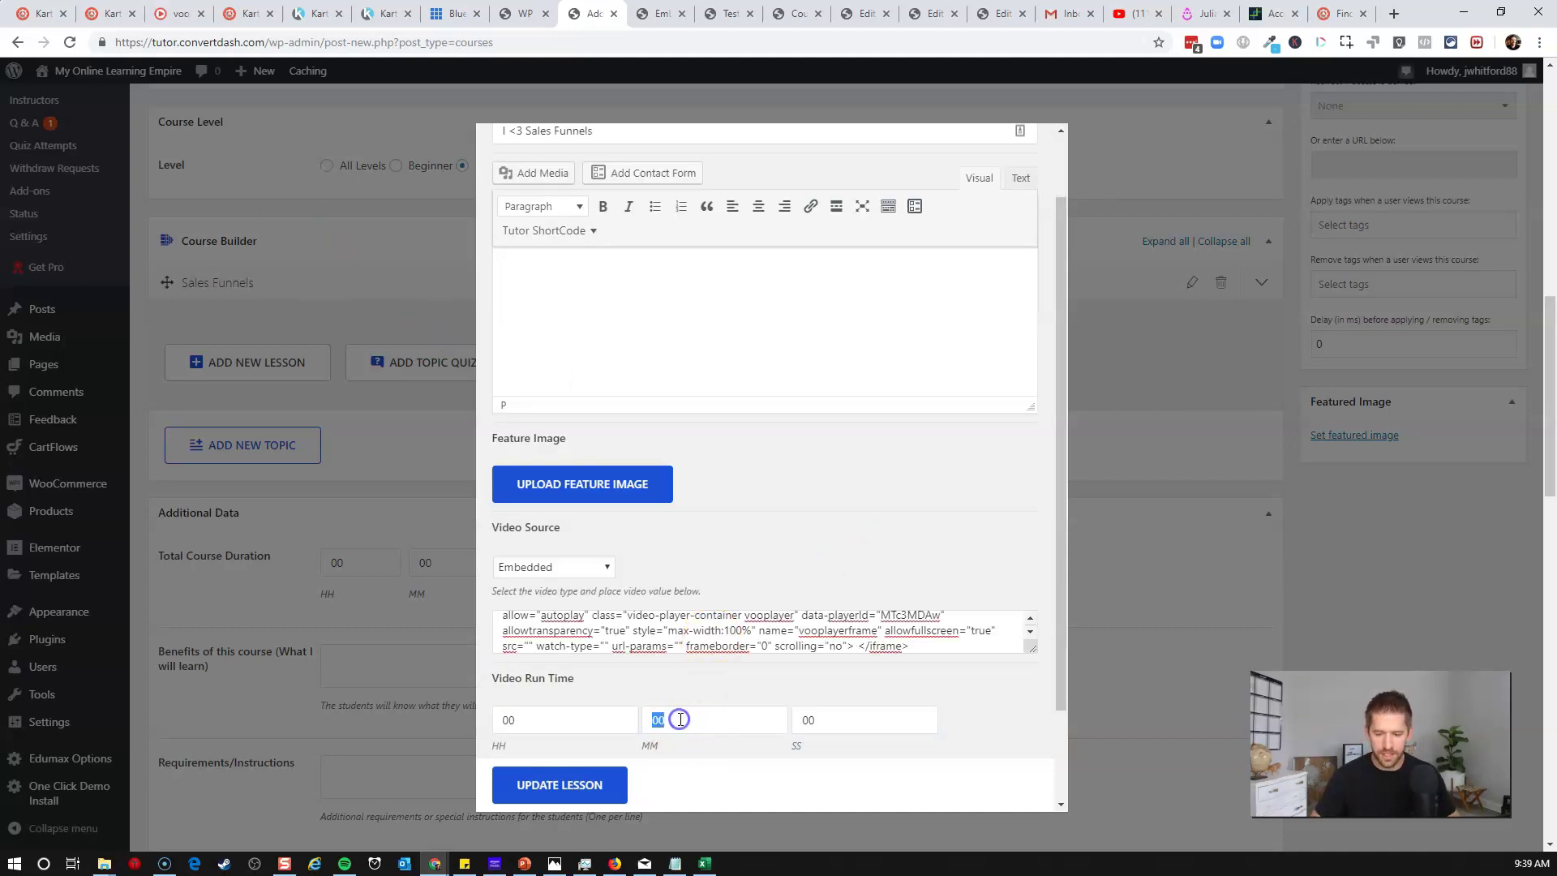
type("5")
key("Tab")
type("41")
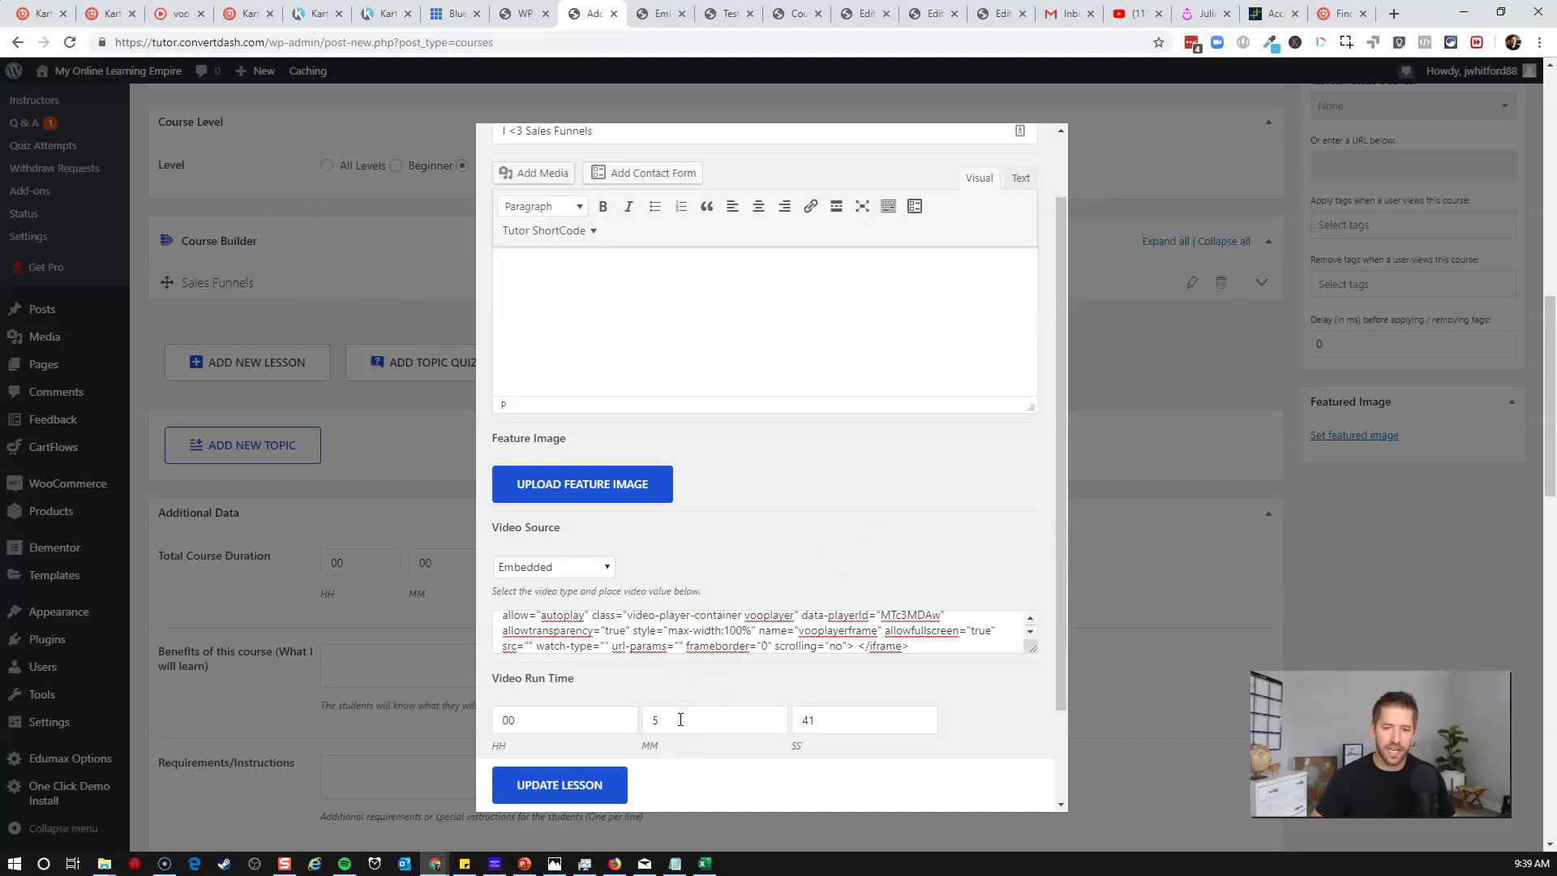
scroll(643, 722, "down", 2)
left_click(572, 785)
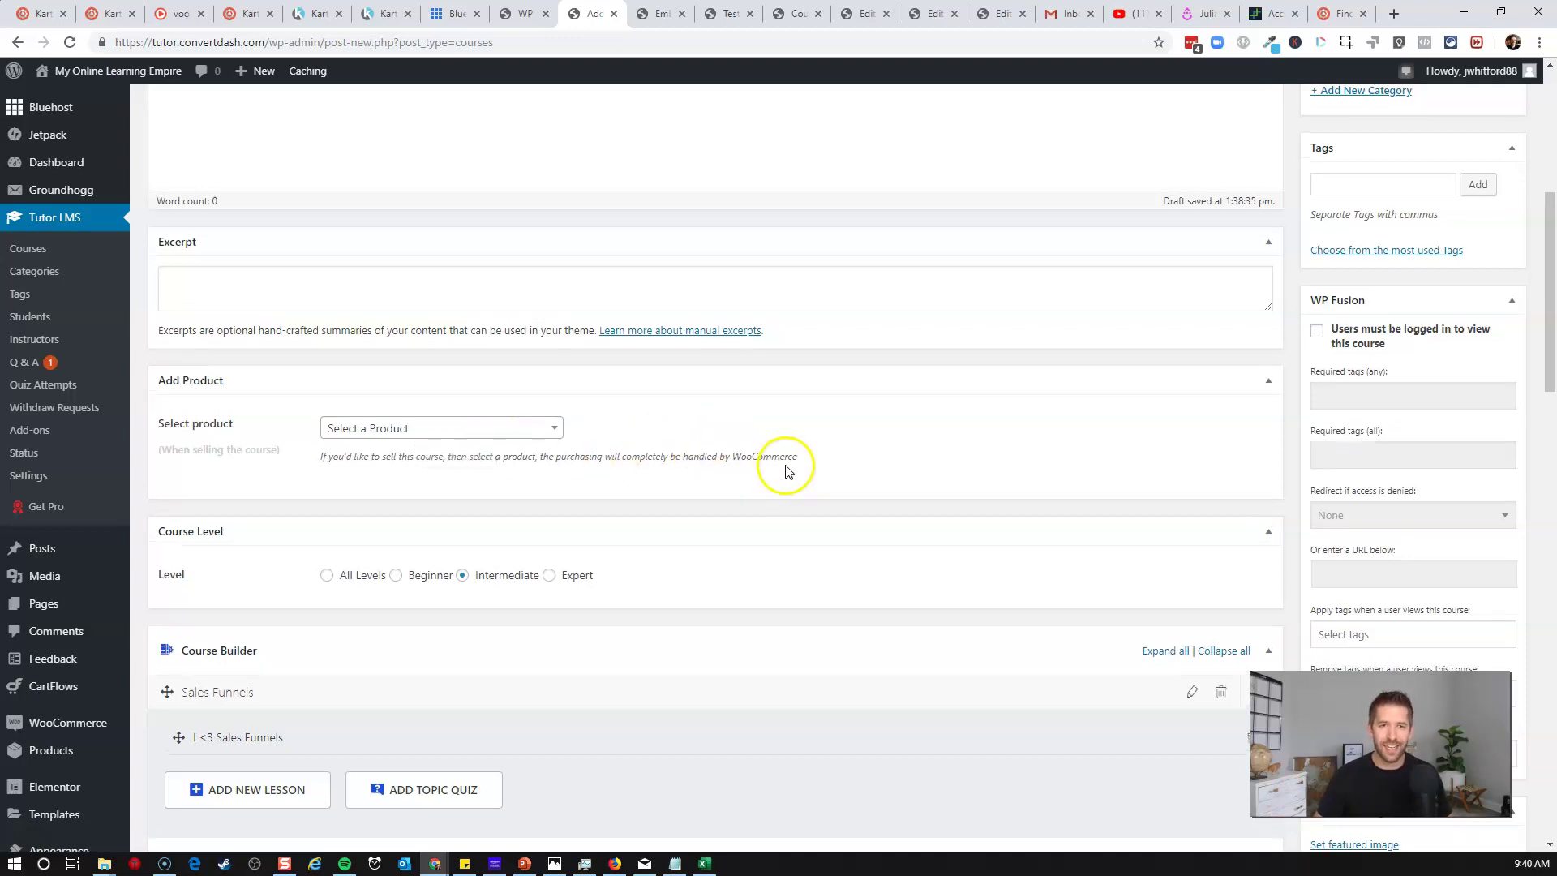
scroll(770, 462, "up", 5)
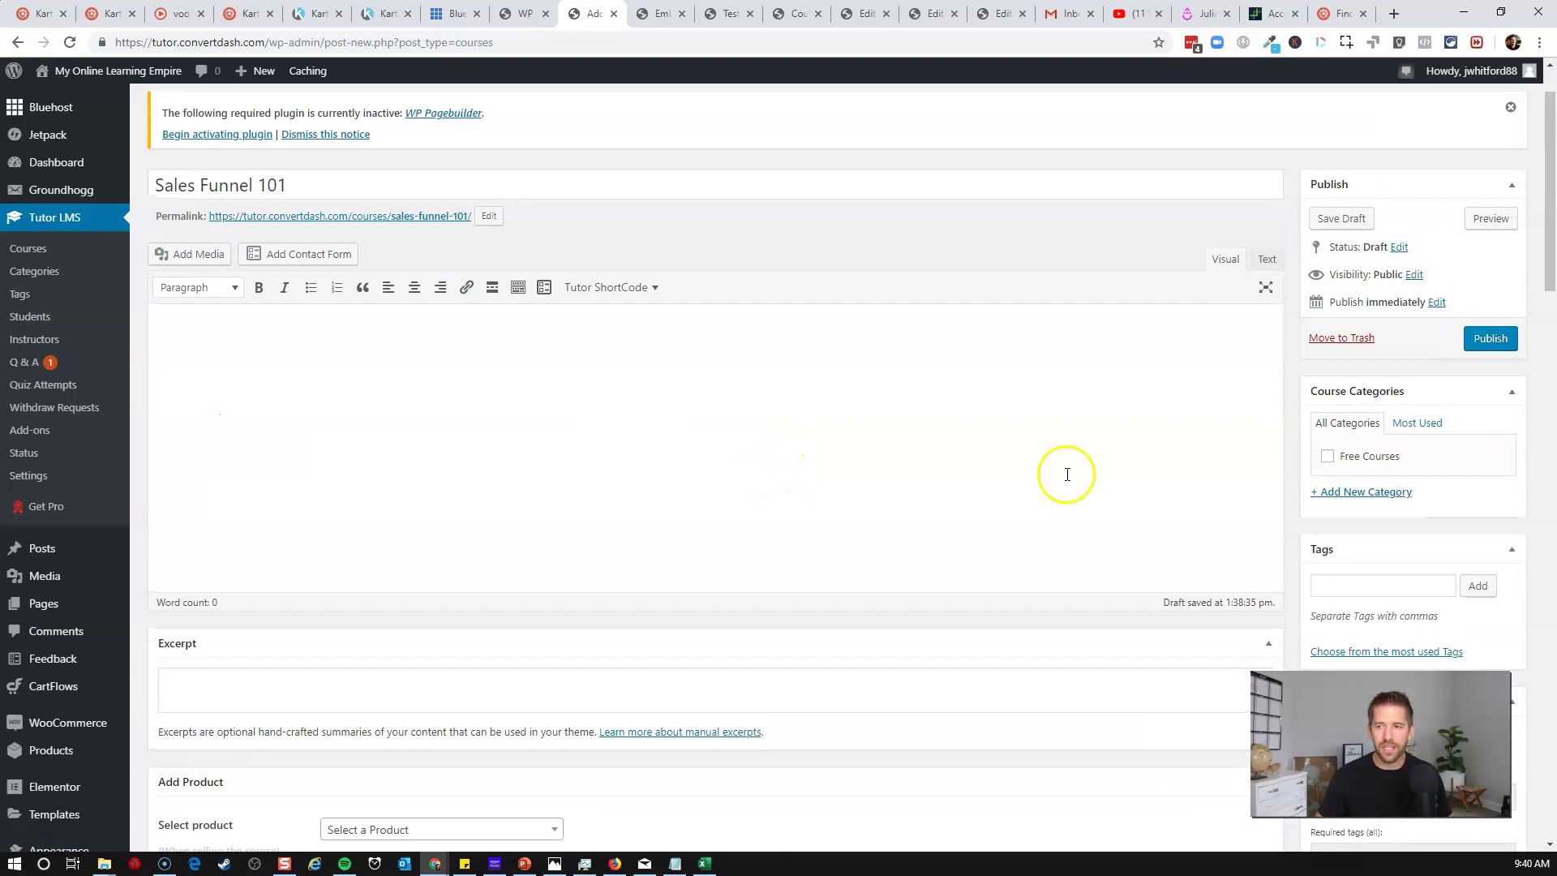
left_click(1495, 339)
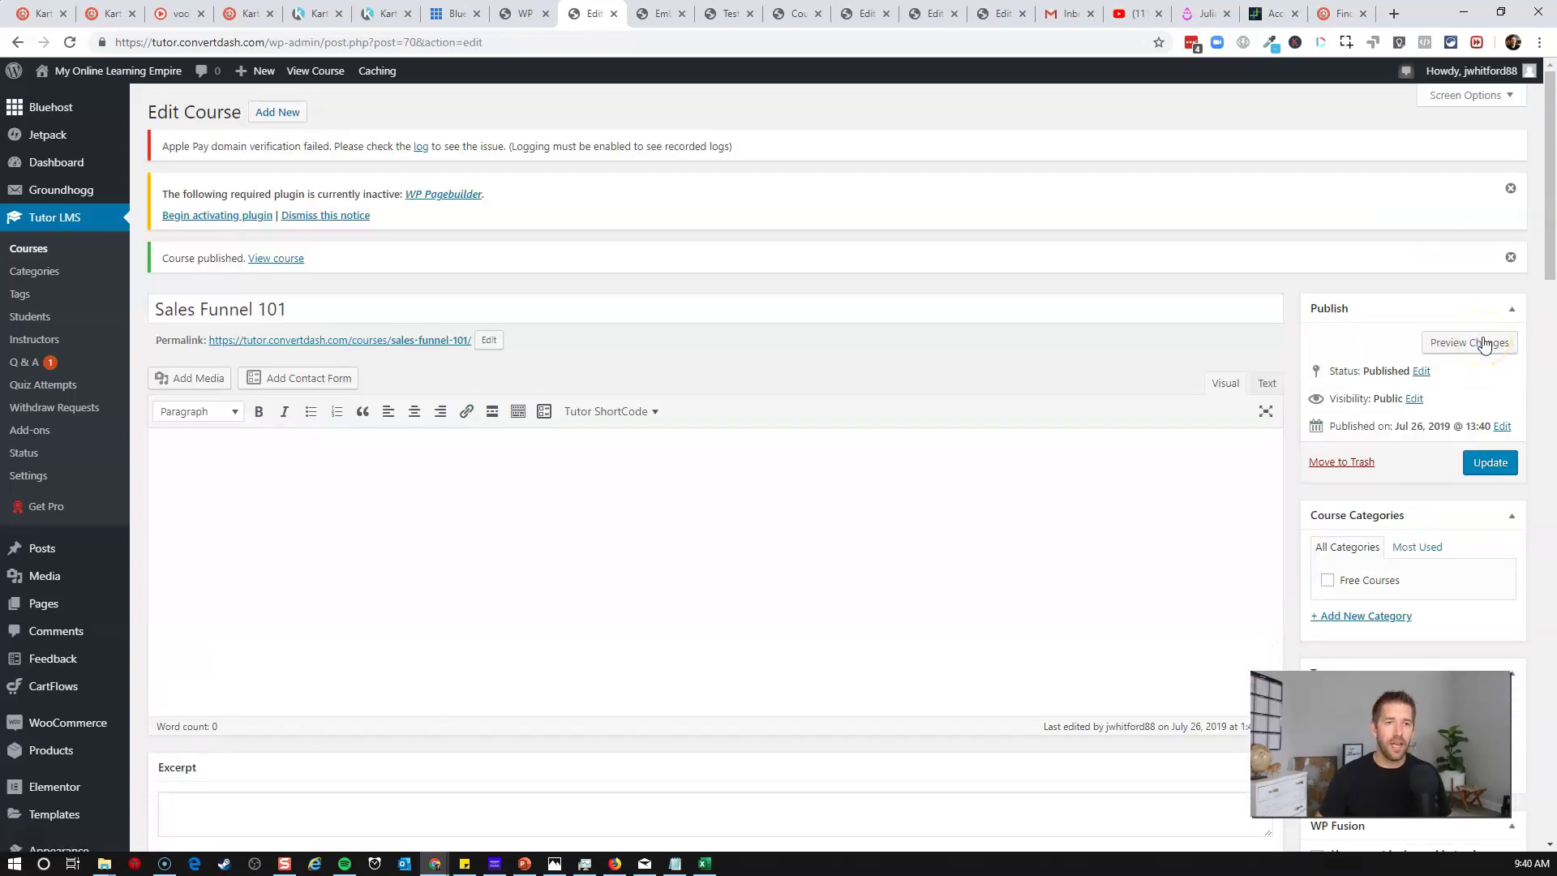
- Create the Groundhogg tag 'Sales Funnel 101 Purchased' from the Tags page
mouse_move(67, 201)
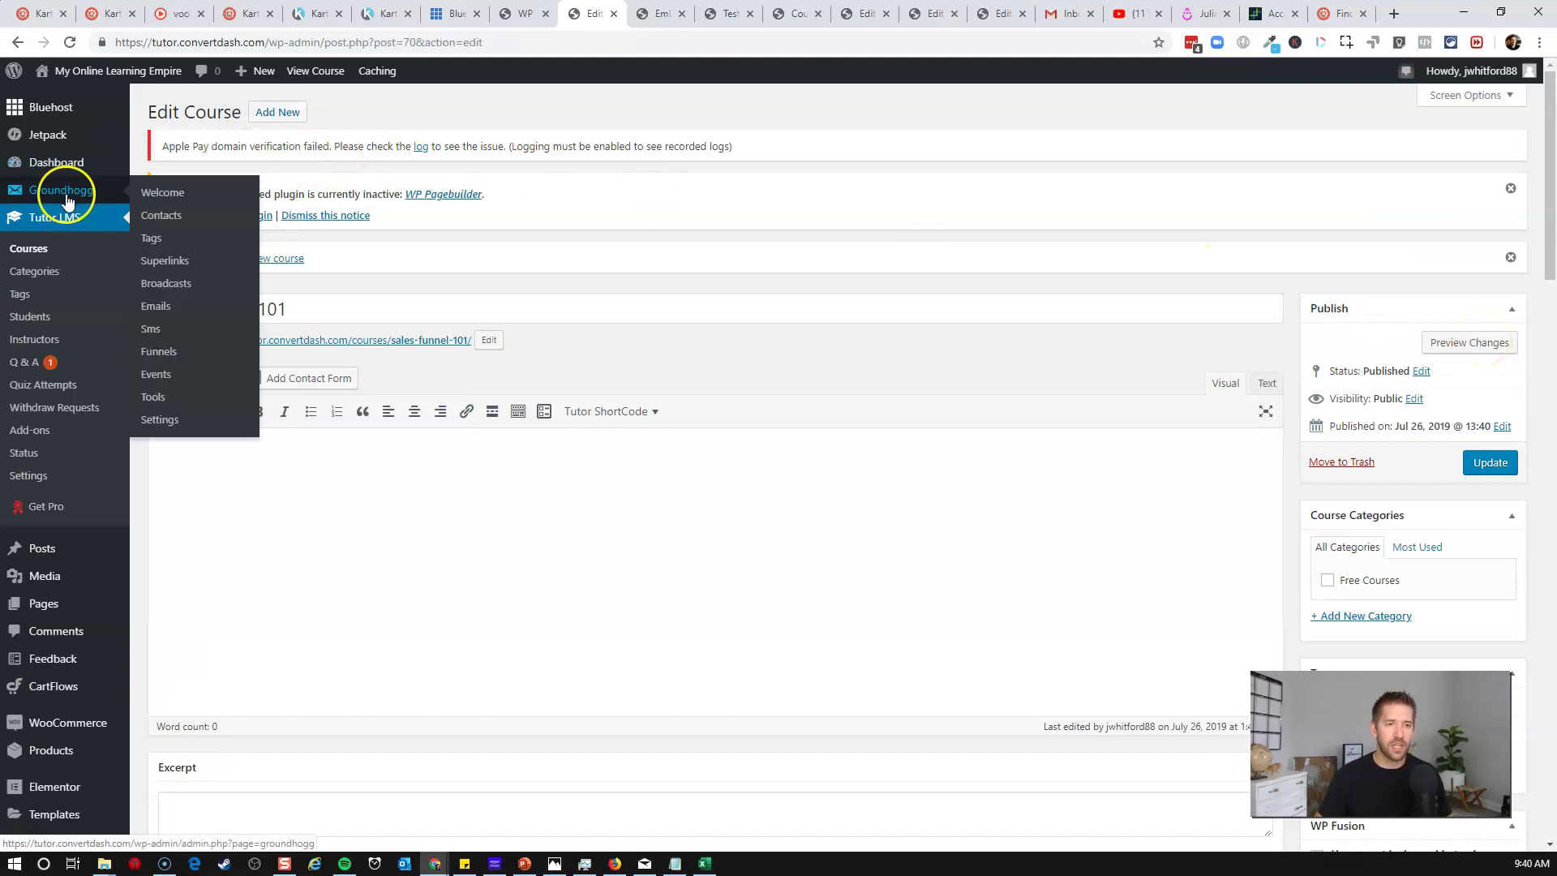
left_click(193, 240)
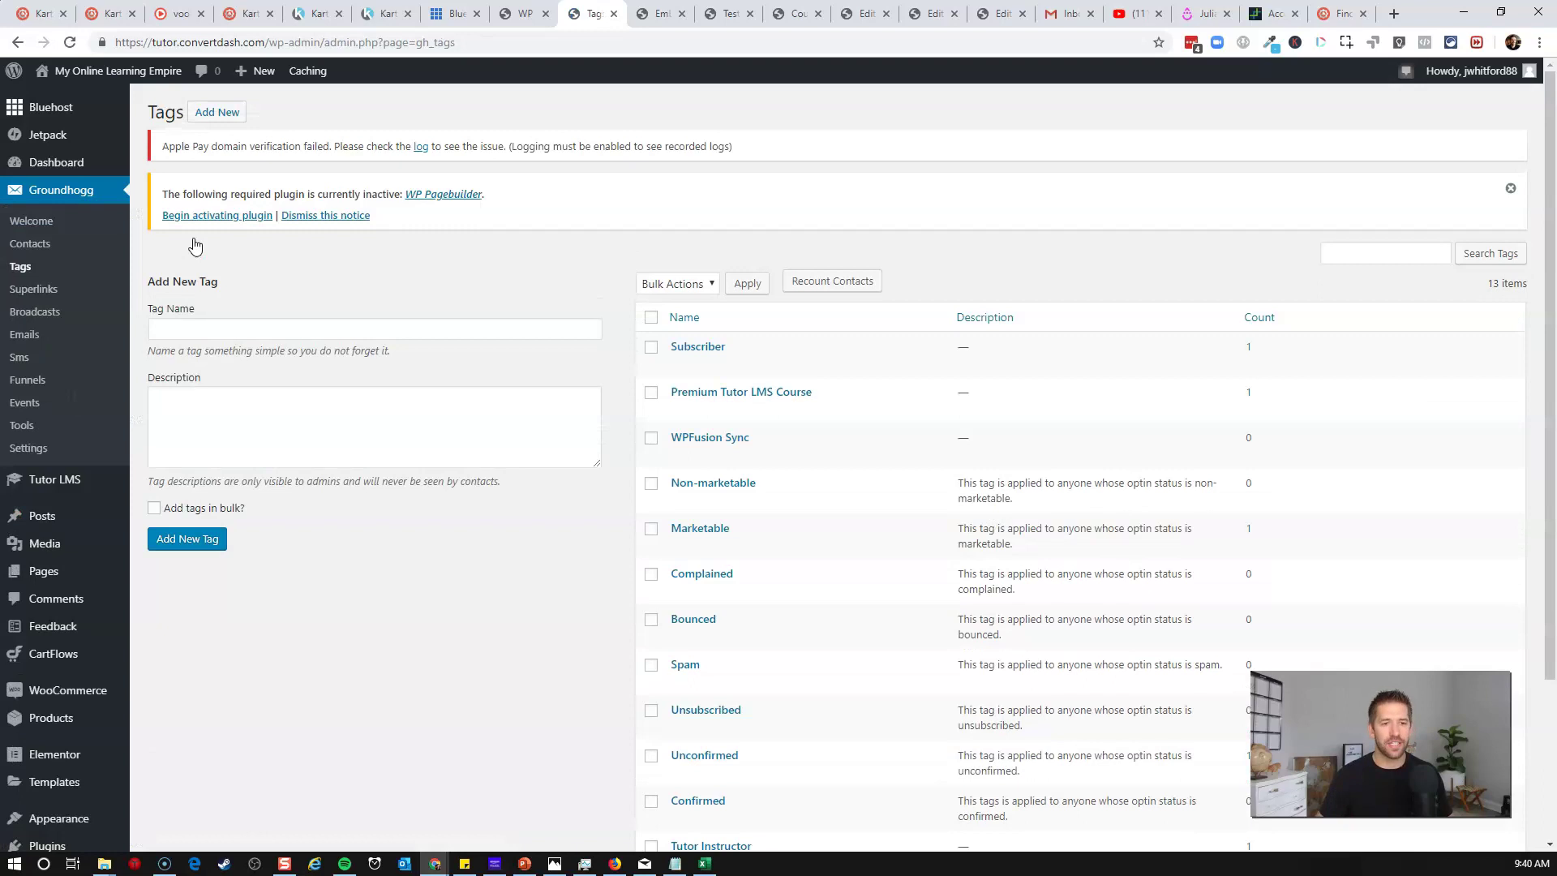
left_click(206, 330)
type("Sae")
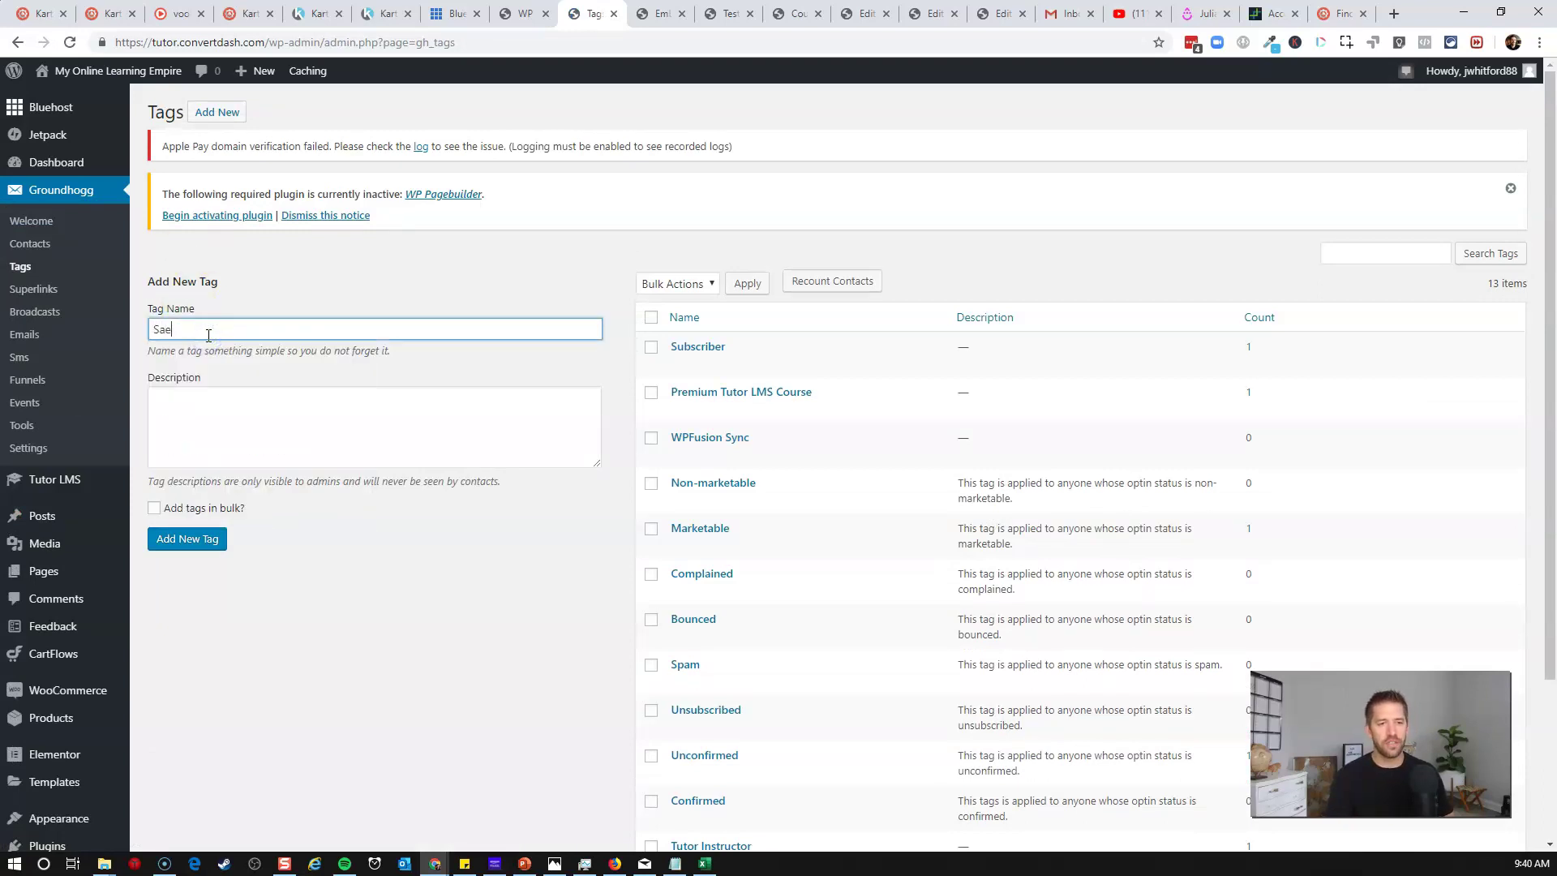
key("BackSpace")
type("les Fu")
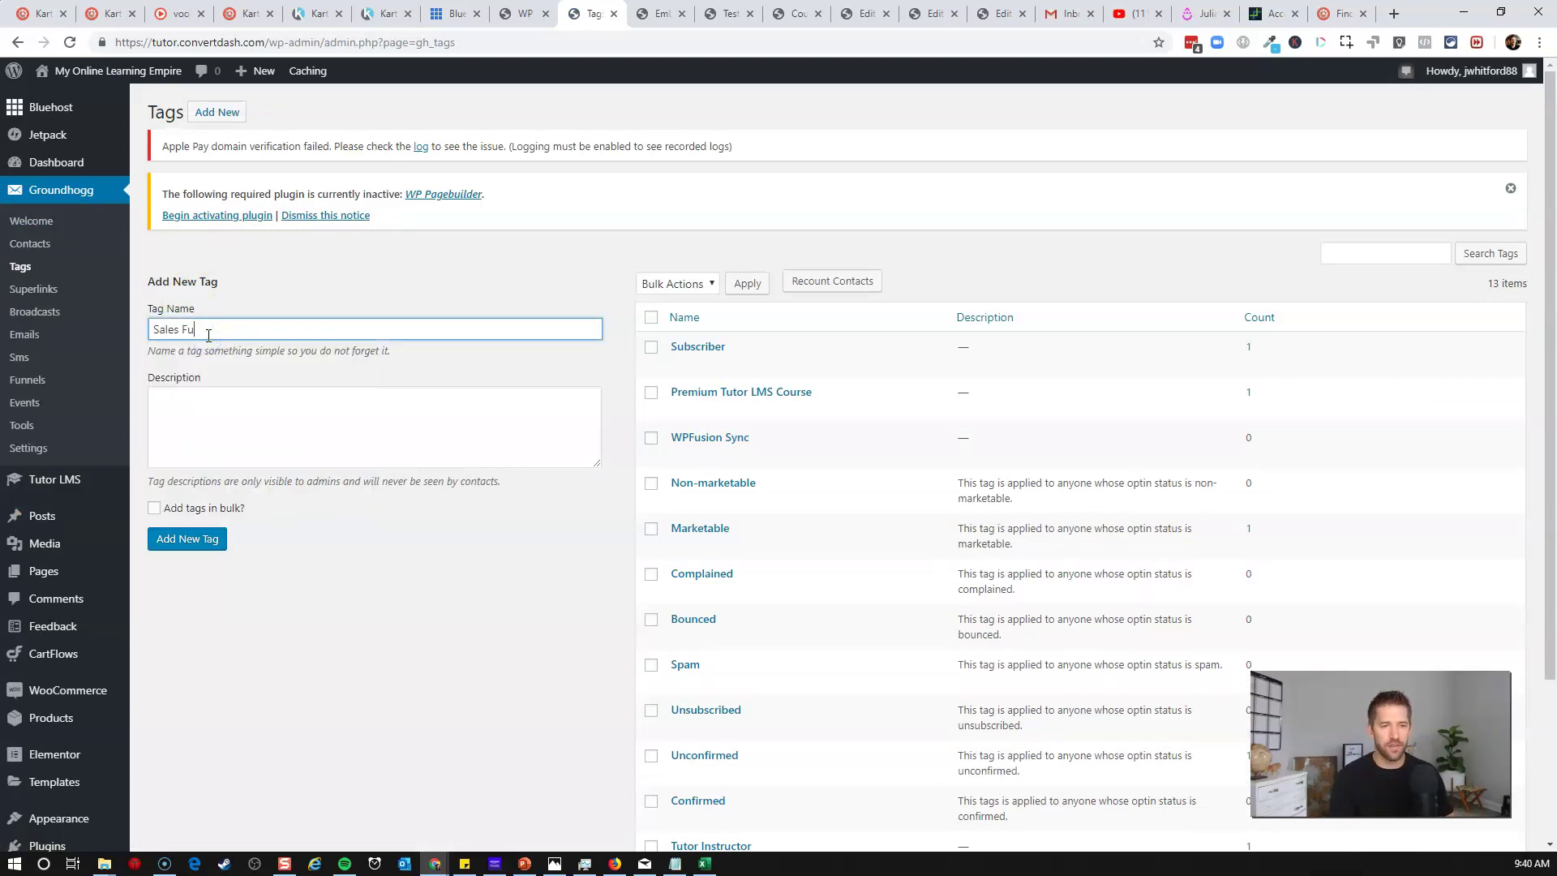
type("nnel 101 Purchased")
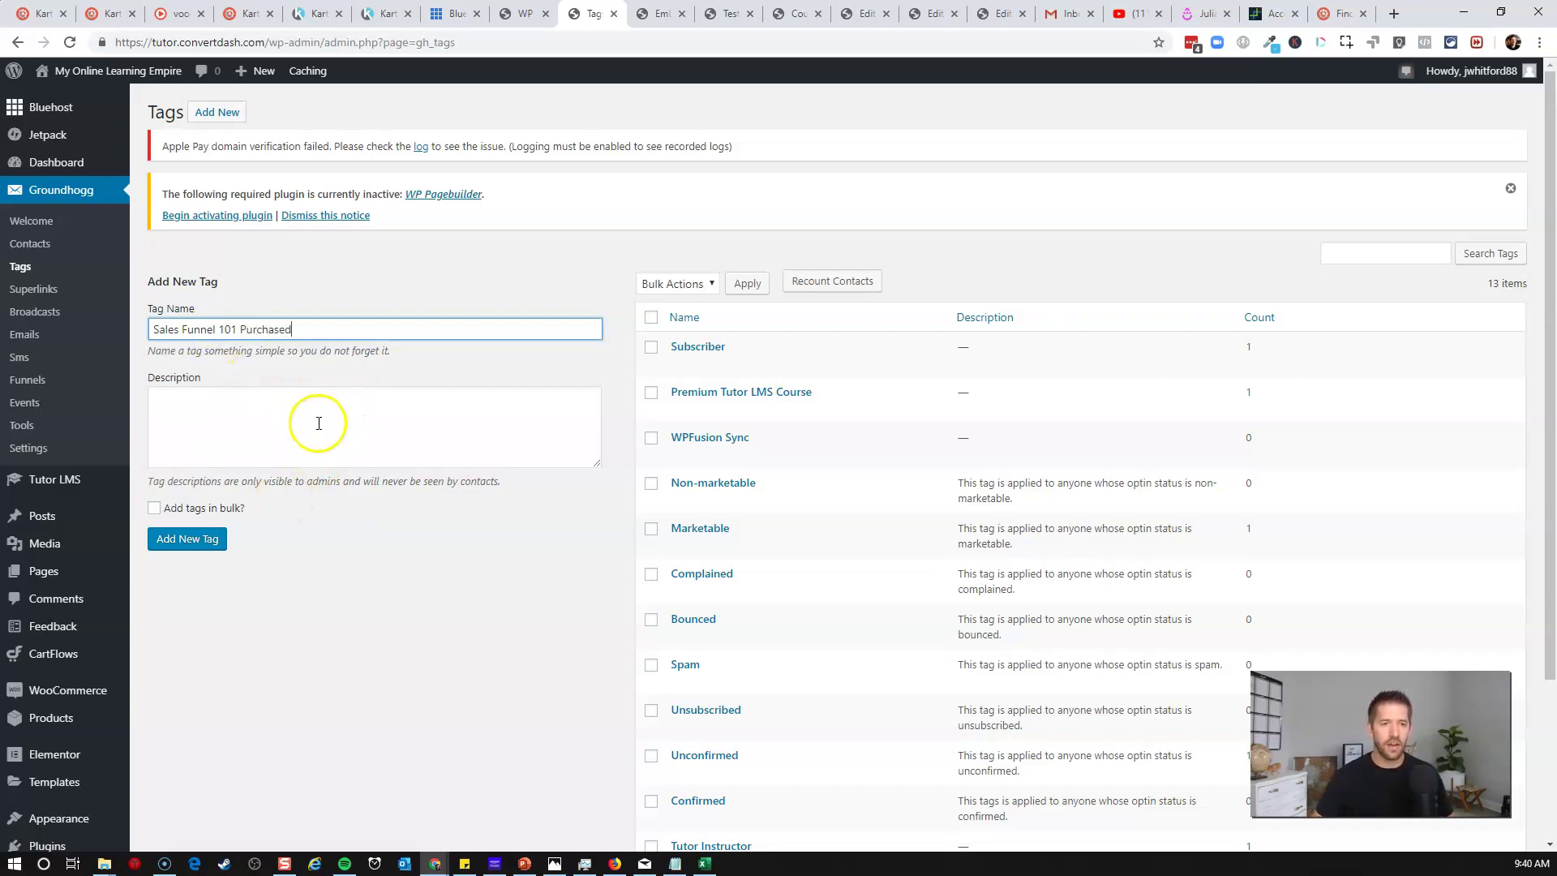
left_click(209, 541)
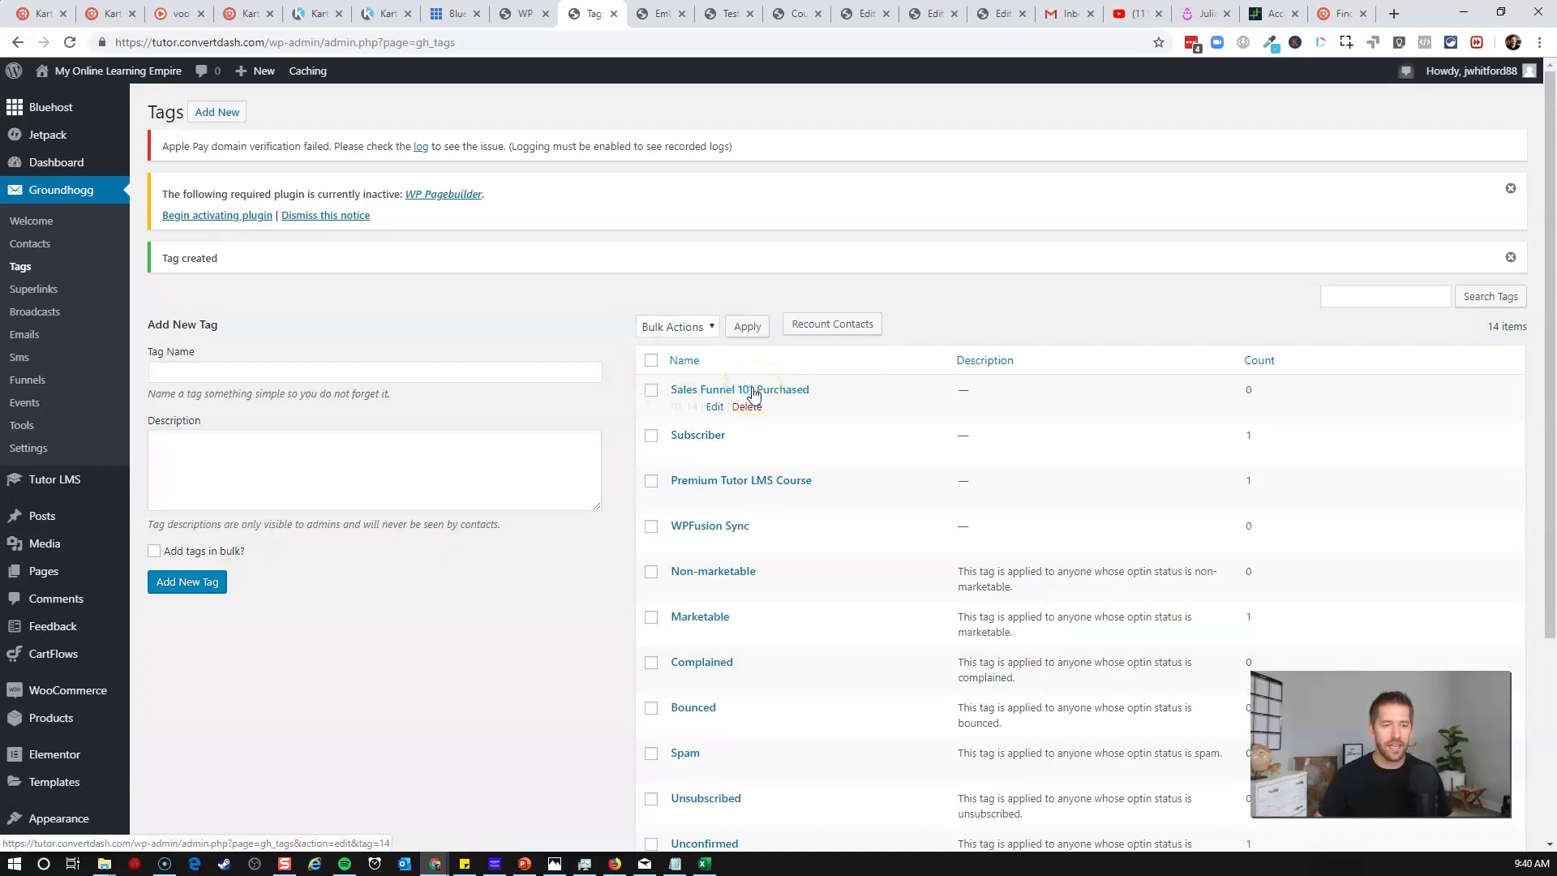
mouse_move(81, 701)
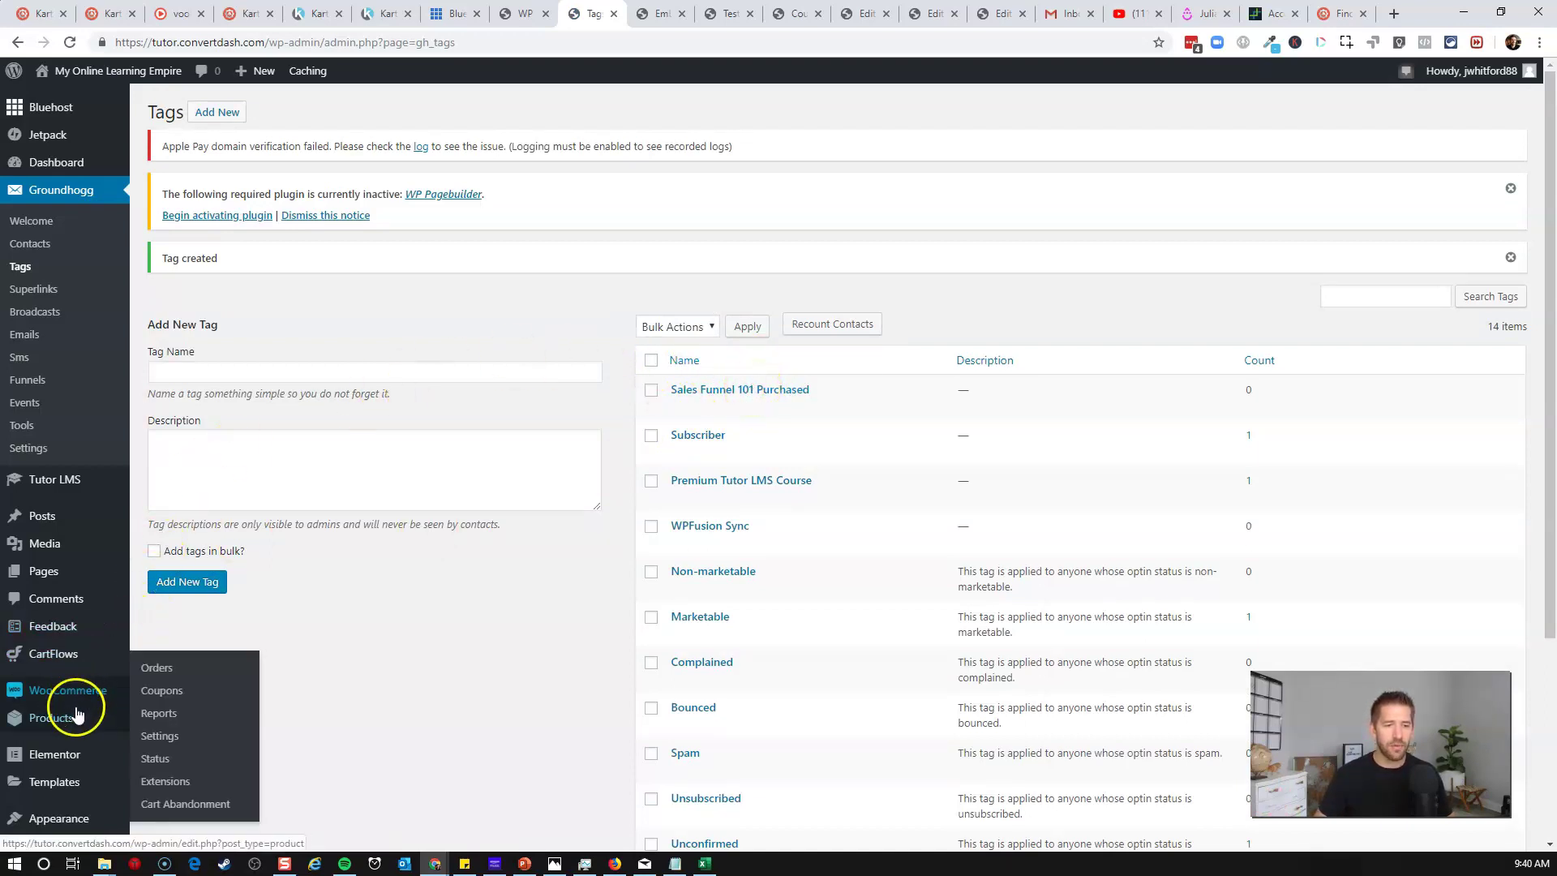
- Create a WooCommerce product named 'Sales Funnel 101 Course' with a regular price of 97
left_click(176, 738)
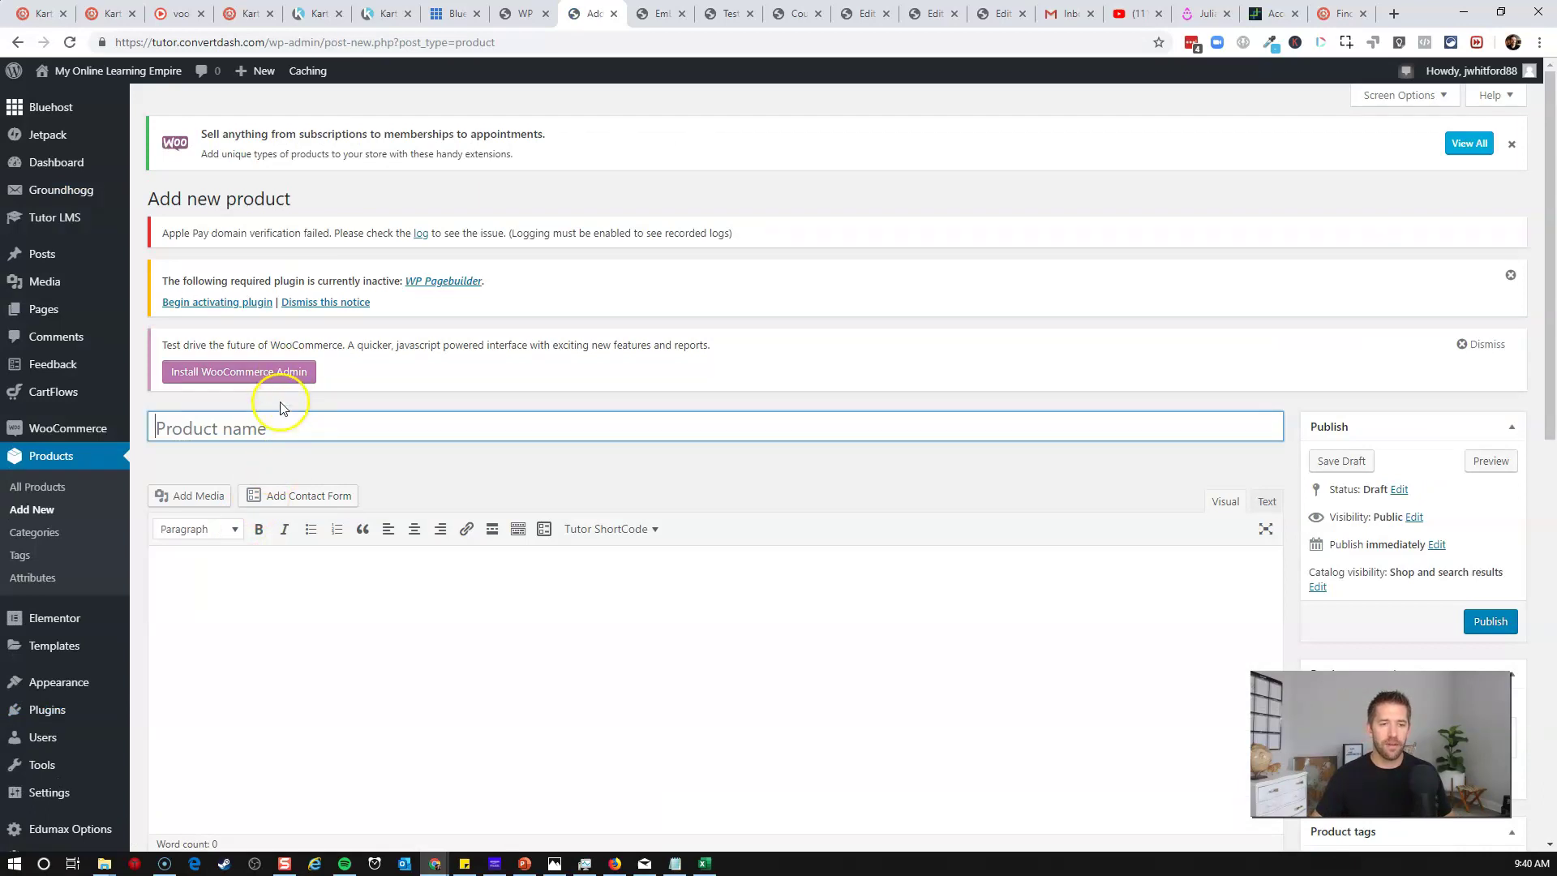
left_click(281, 429)
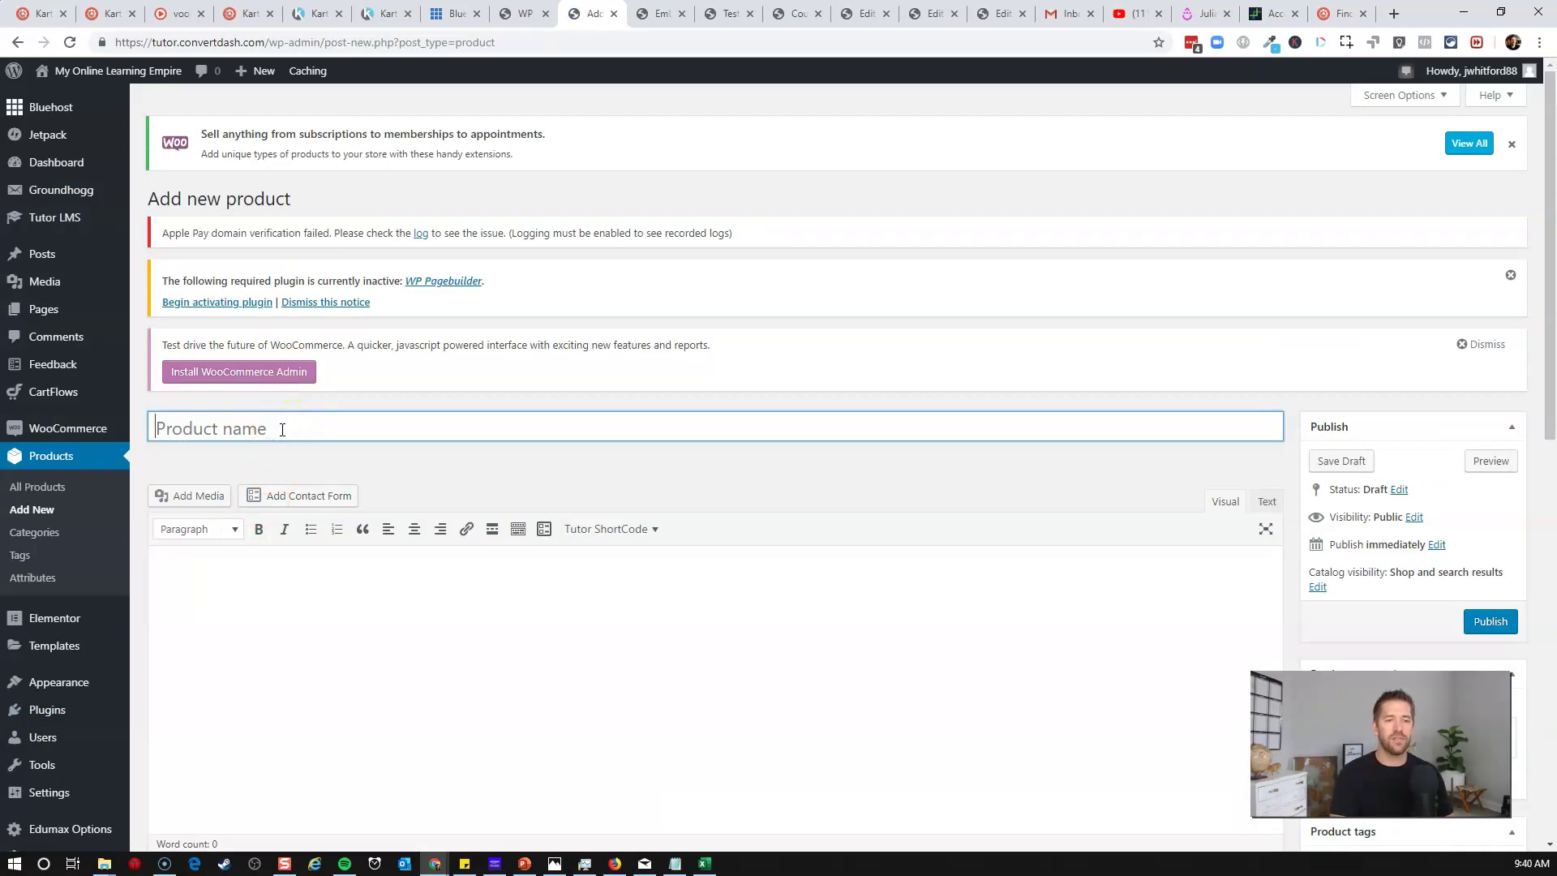
type("Sales Funnel 101 Course")
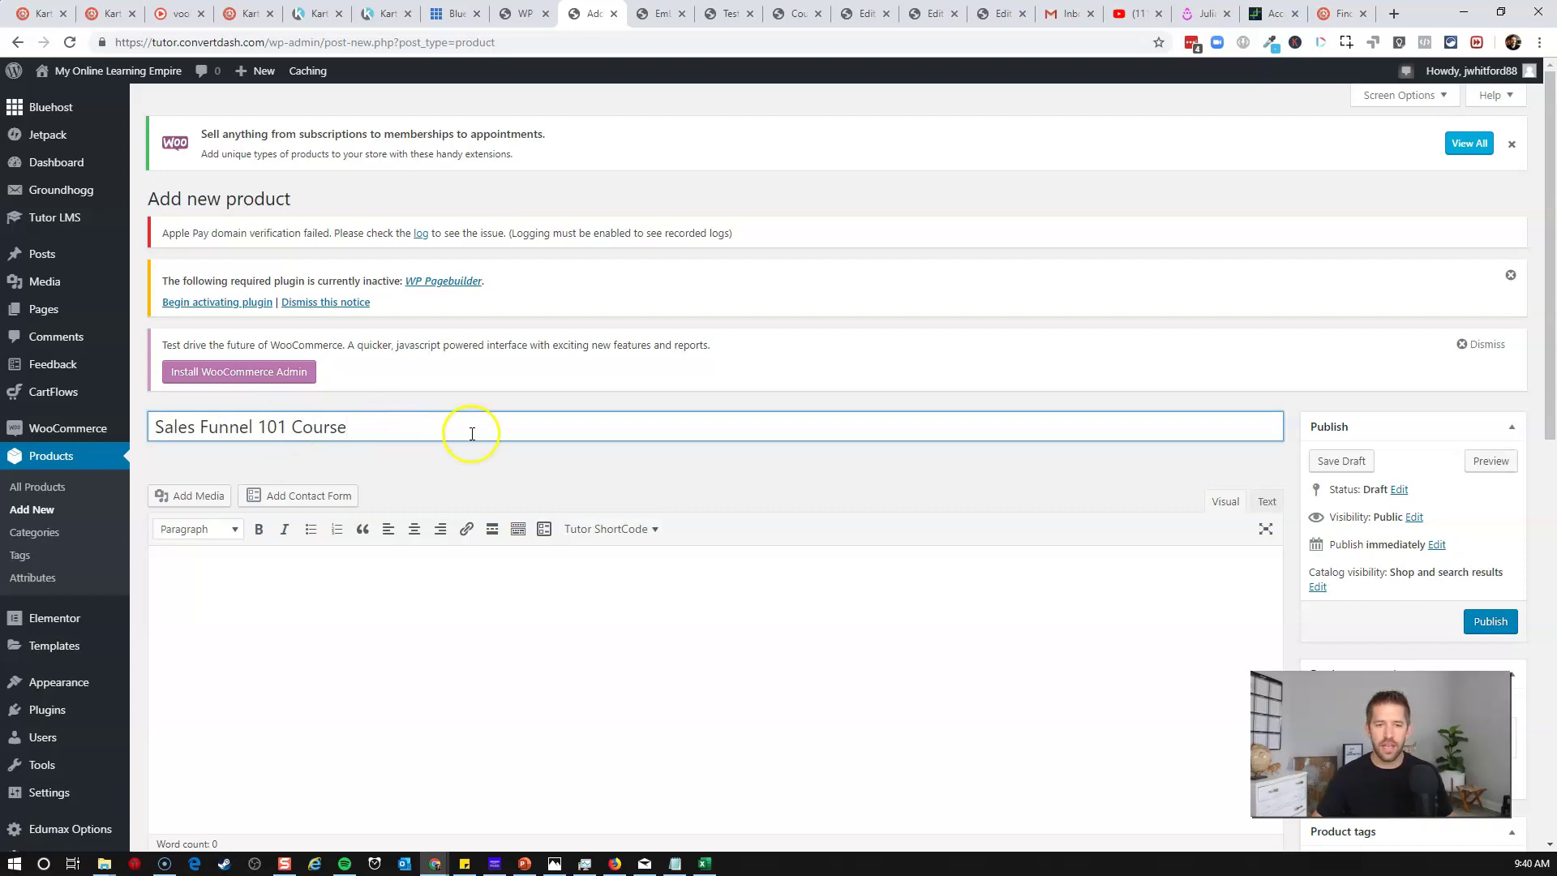
scroll(475, 431, "down", 6)
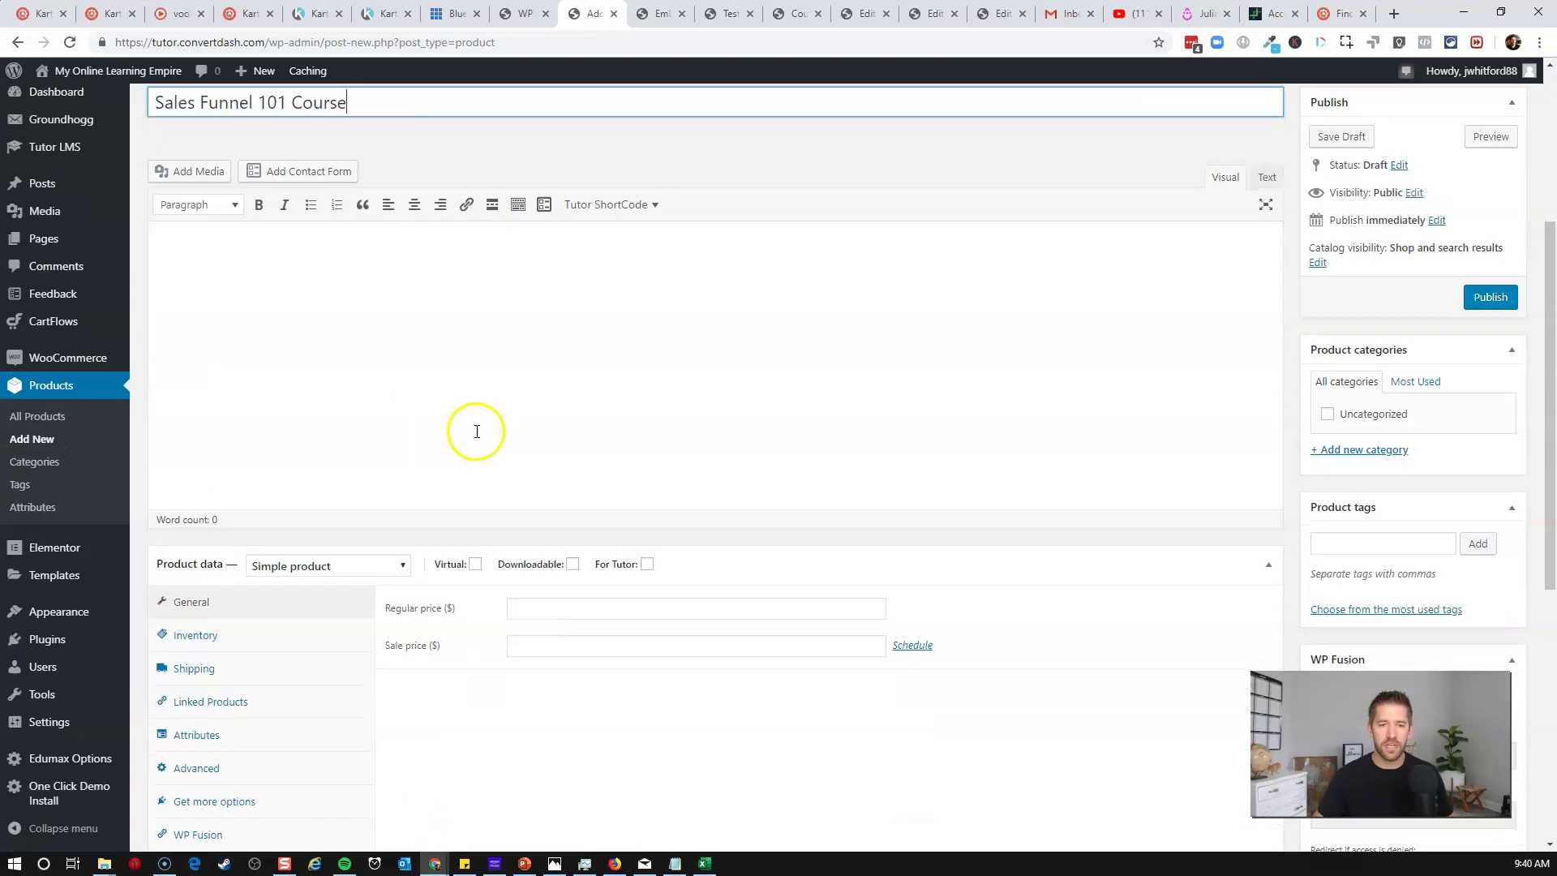
left_click(547, 444)
type("97")
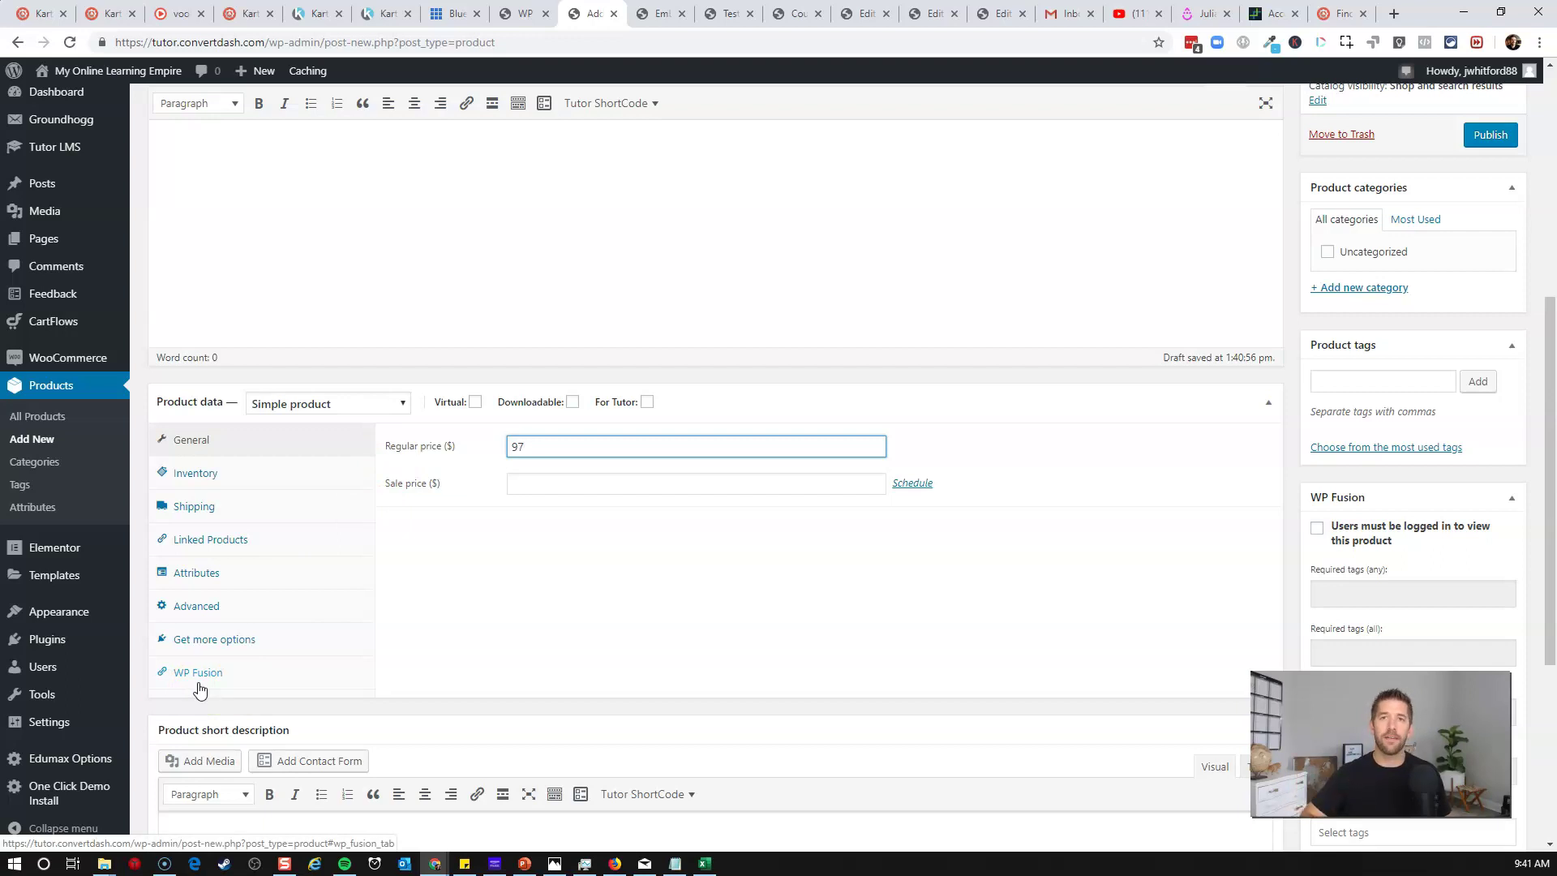
- Apply the Sales Funnel 101 Purchased tag on purchase via WP Fusion, then publish the product
left_click(201, 689)
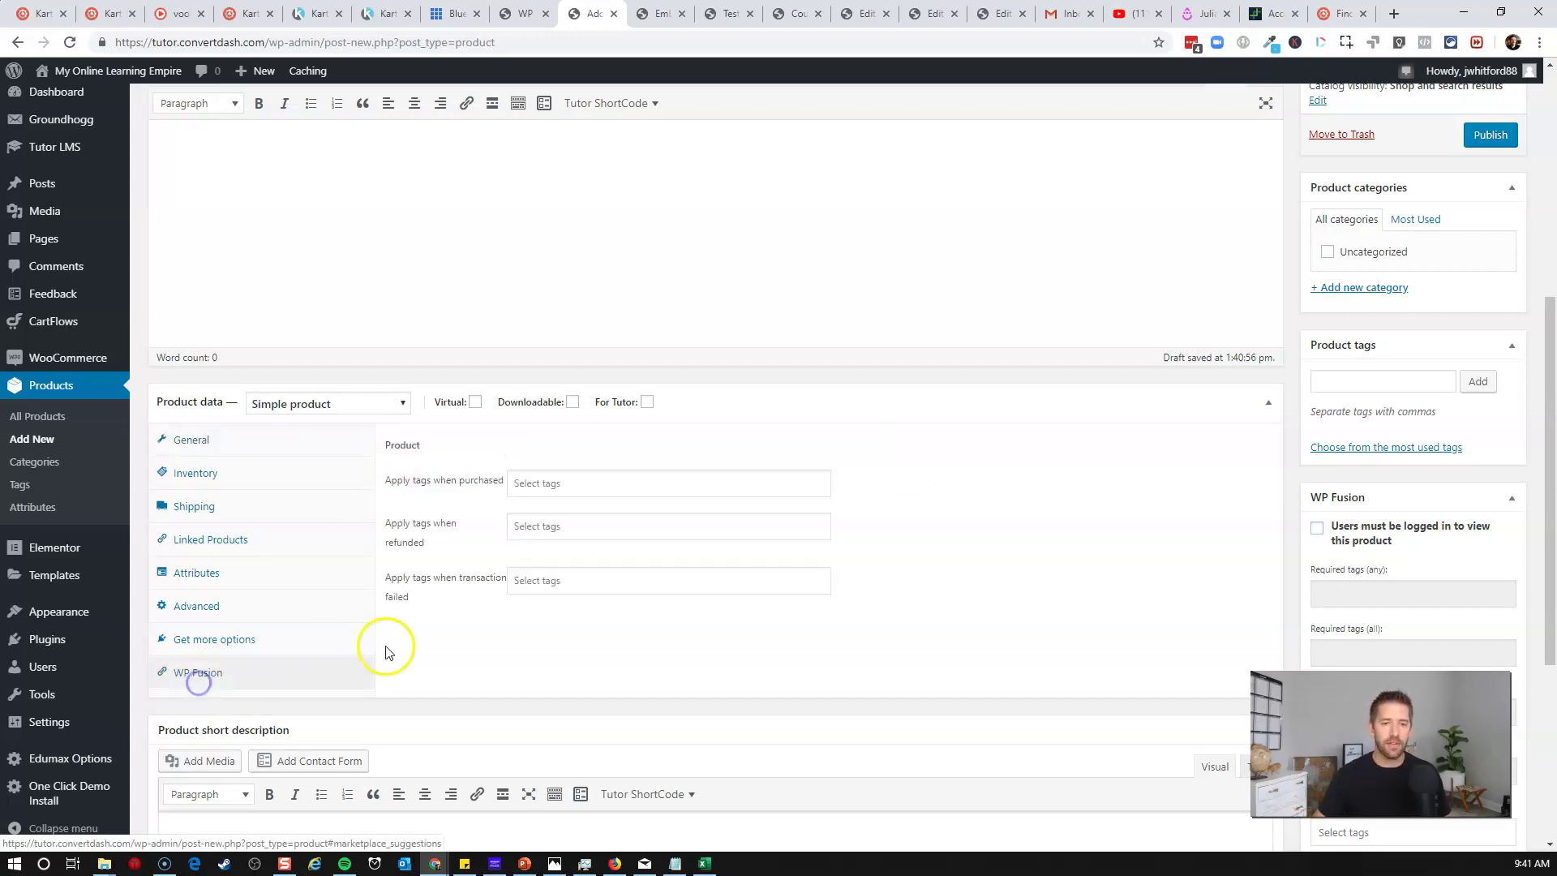
left_click(570, 484)
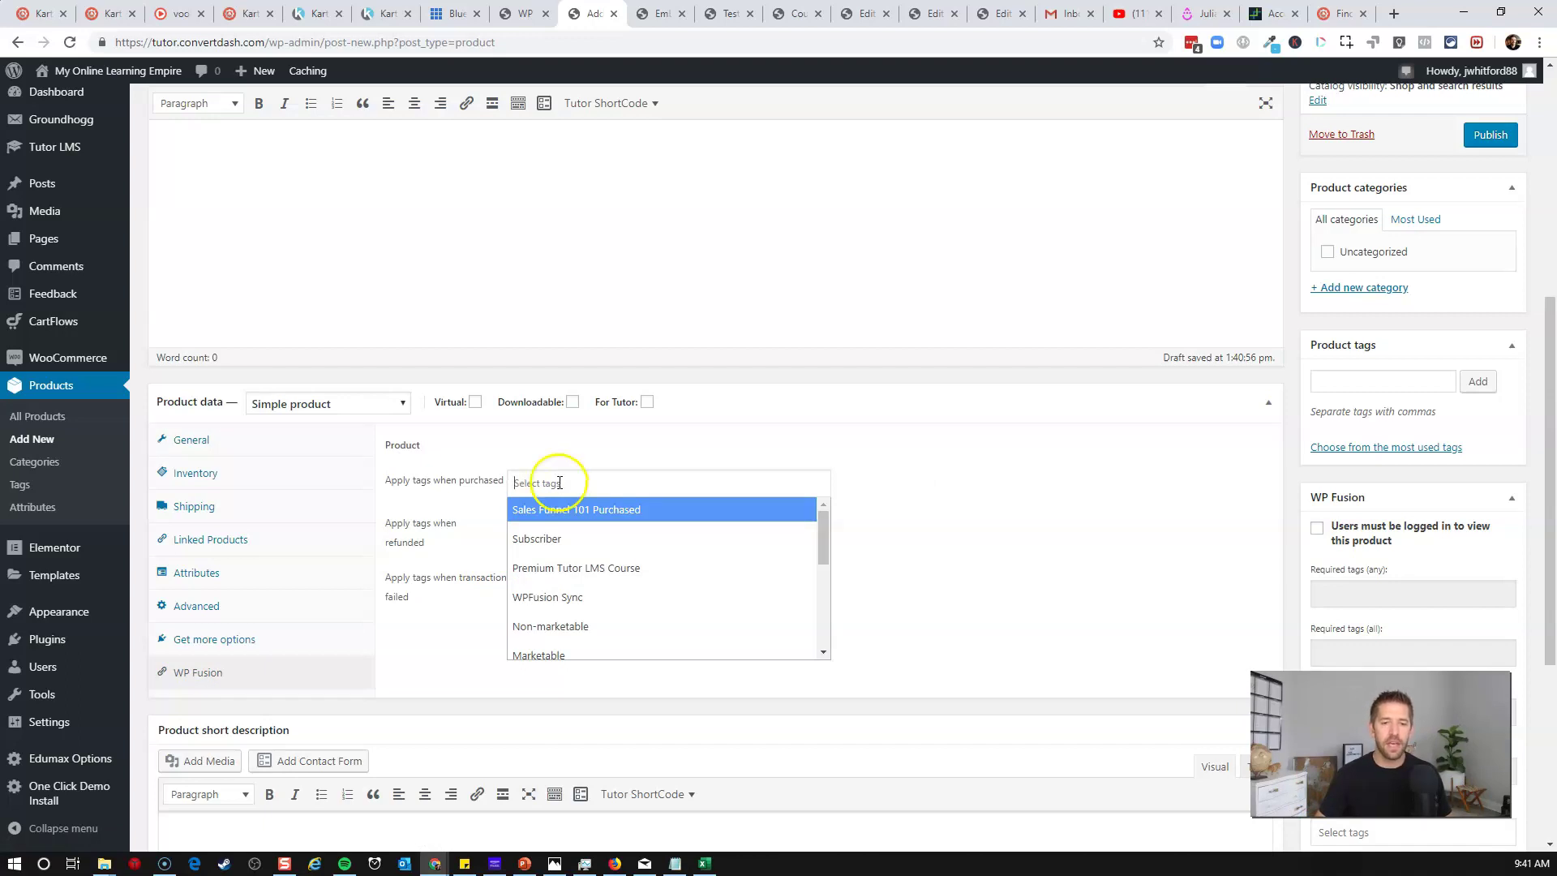
left_click(610, 511)
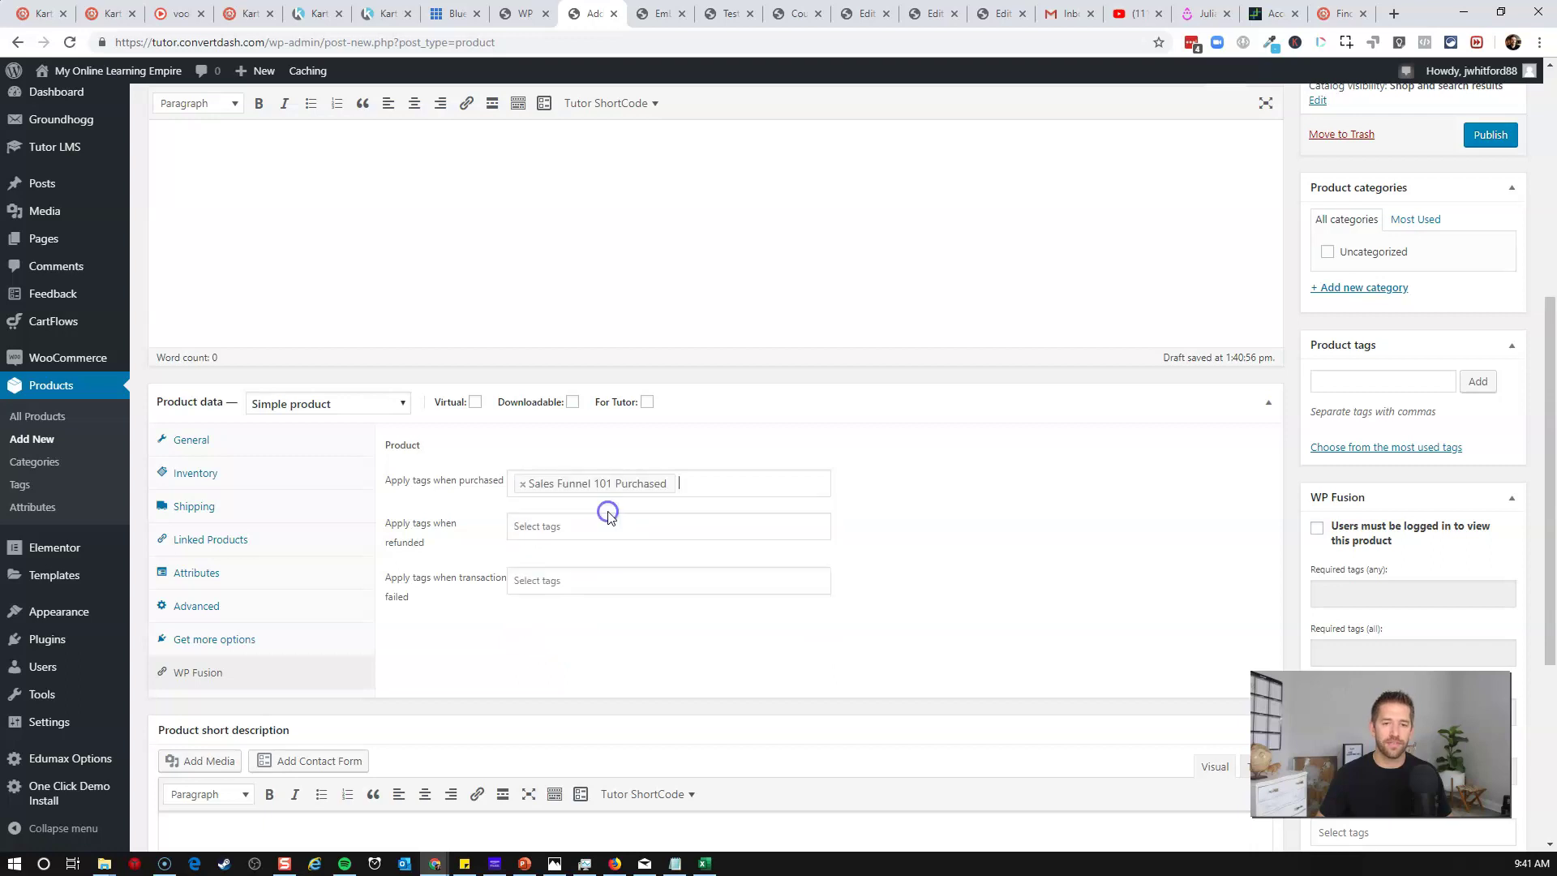
left_click(480, 524)
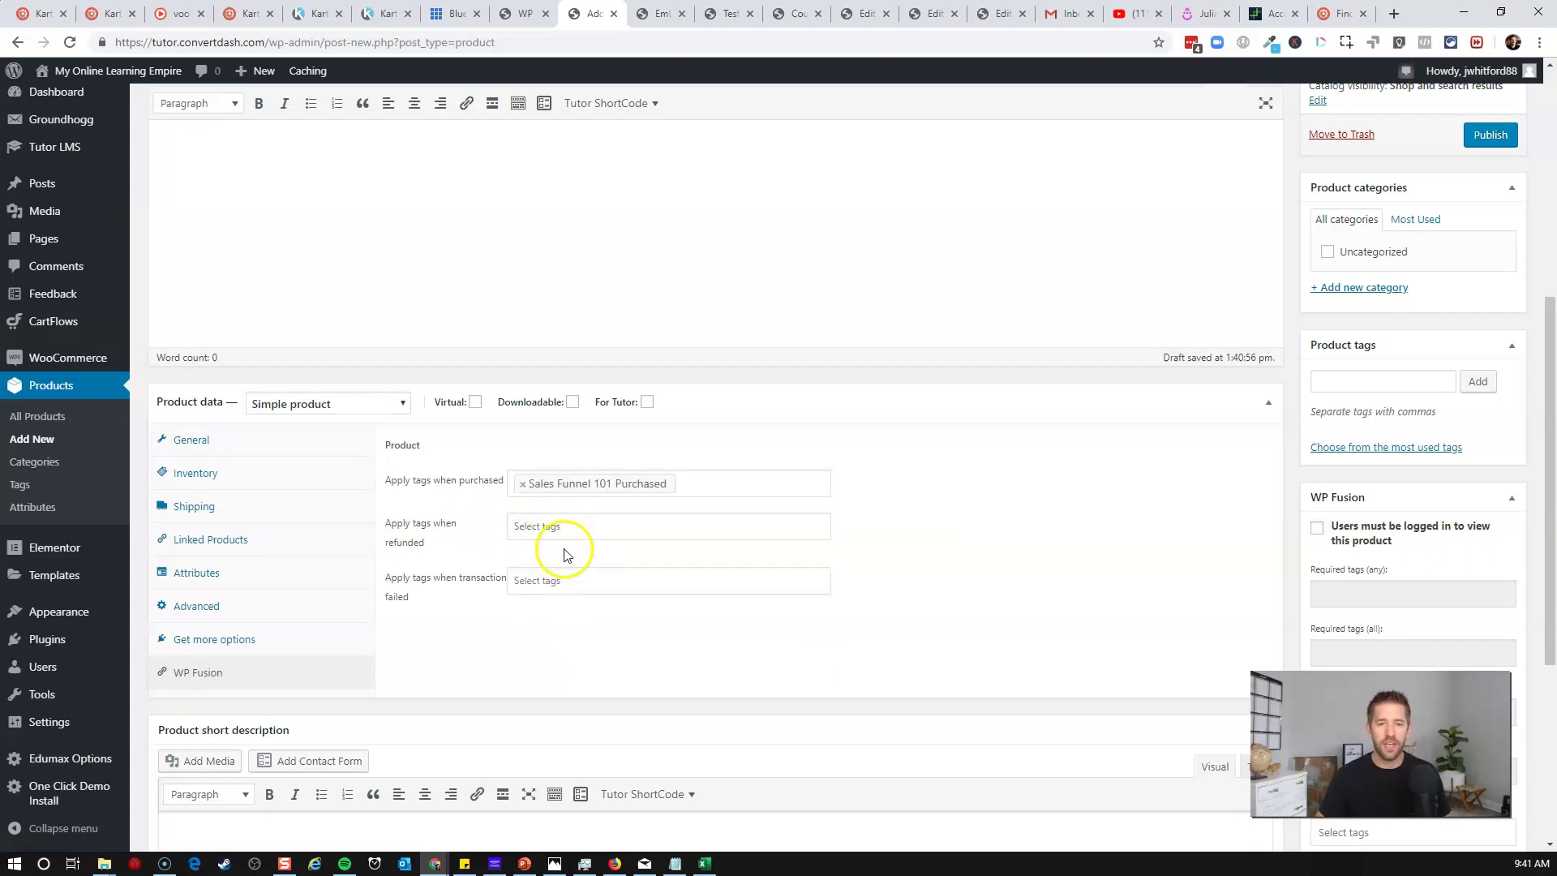
left_click(395, 515)
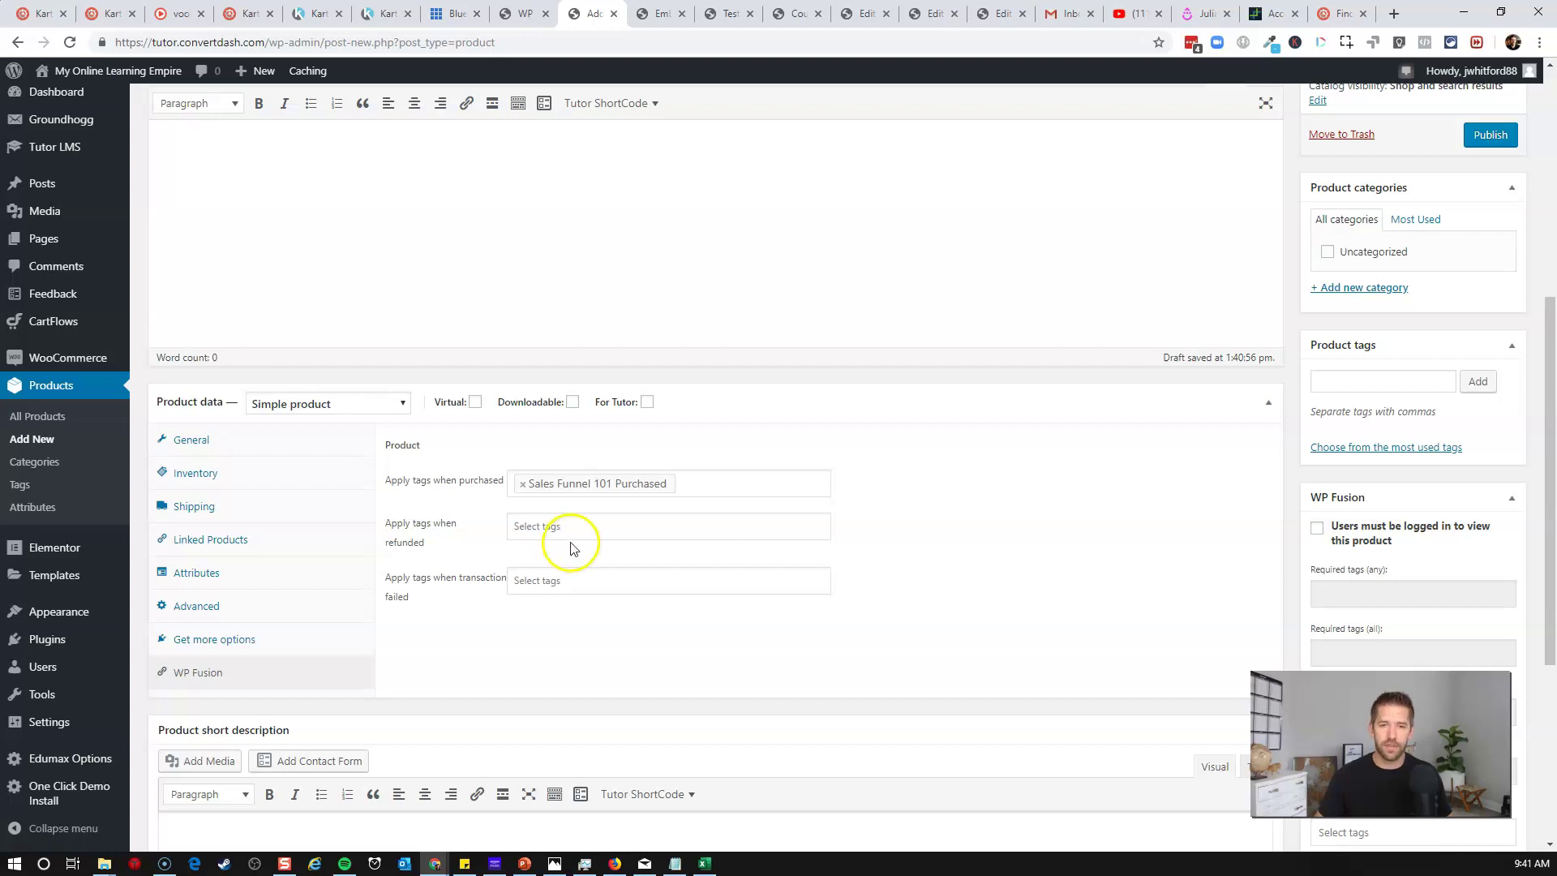
left_click(1499, 138)
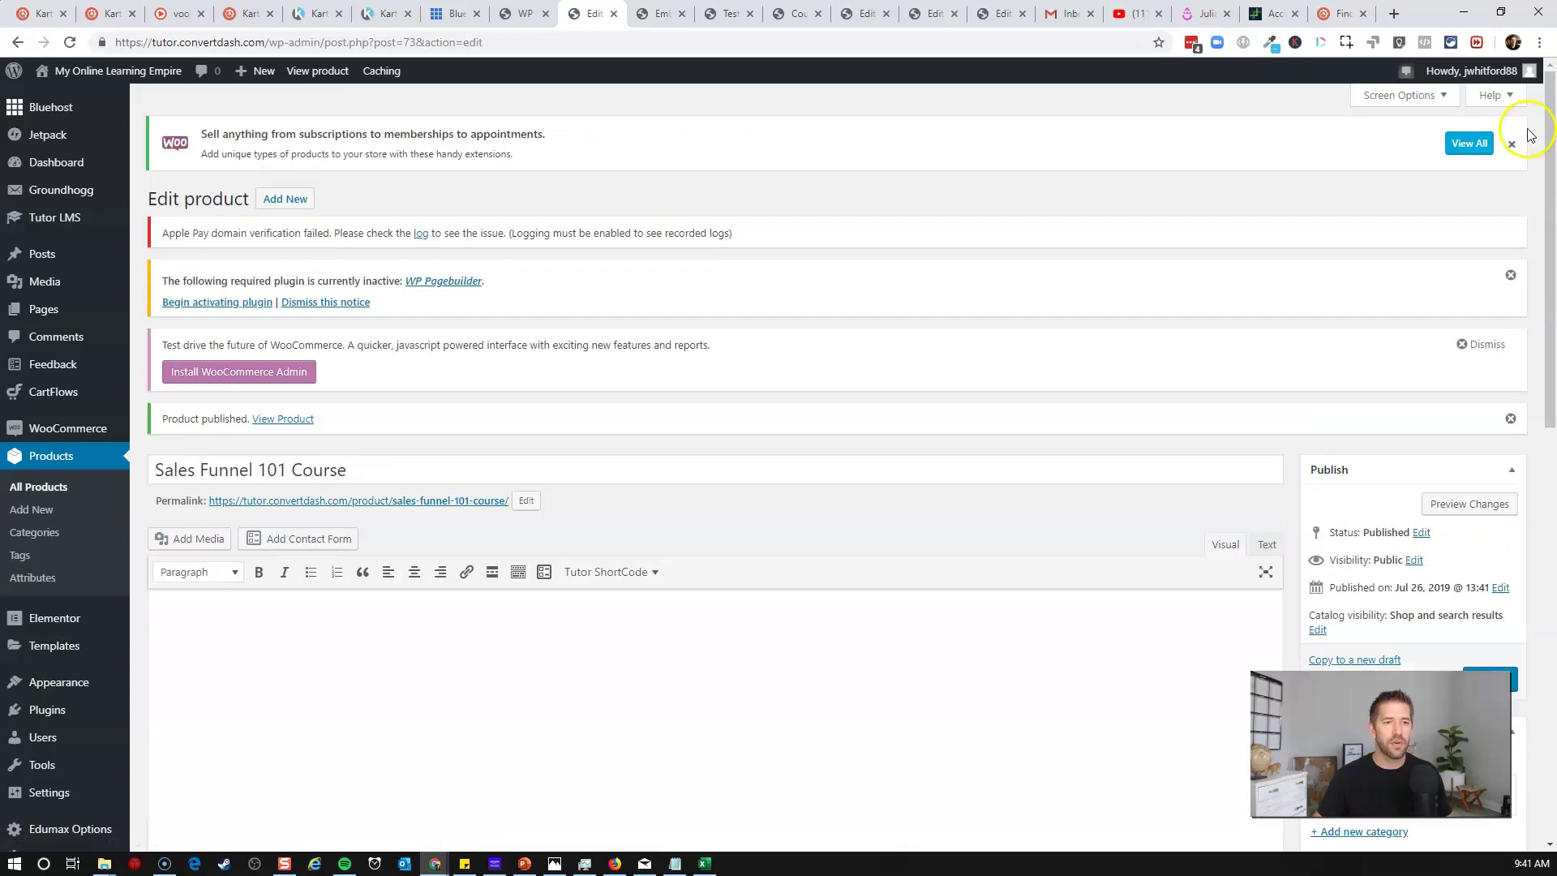
- Open the Sales Funnel 101 course for editing from the Tutor LMS courses list
mouse_move(105, 223)
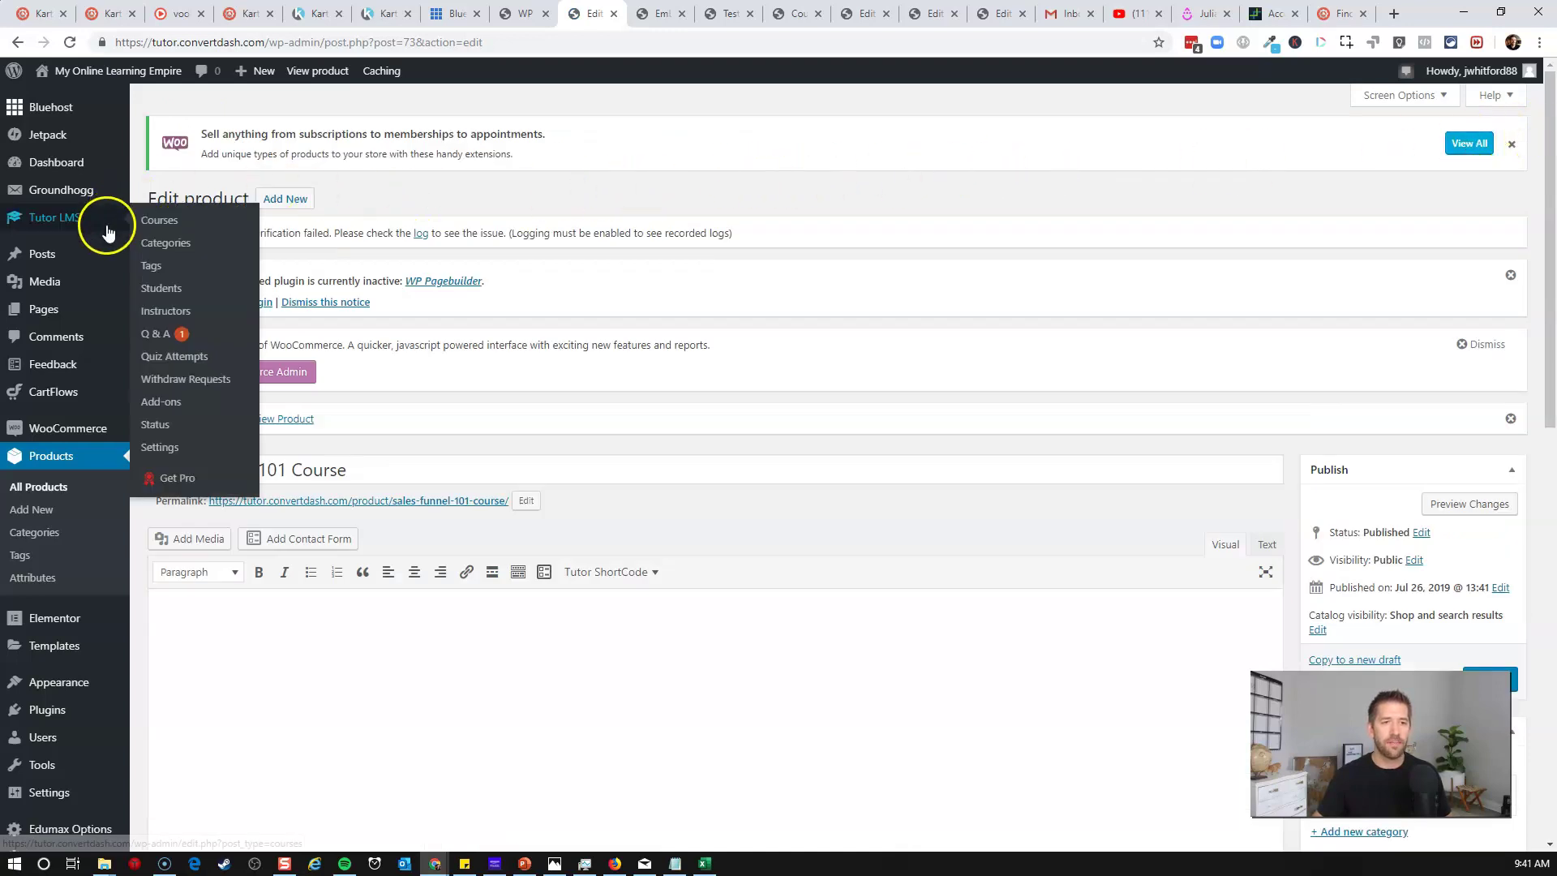
left_click(188, 225)
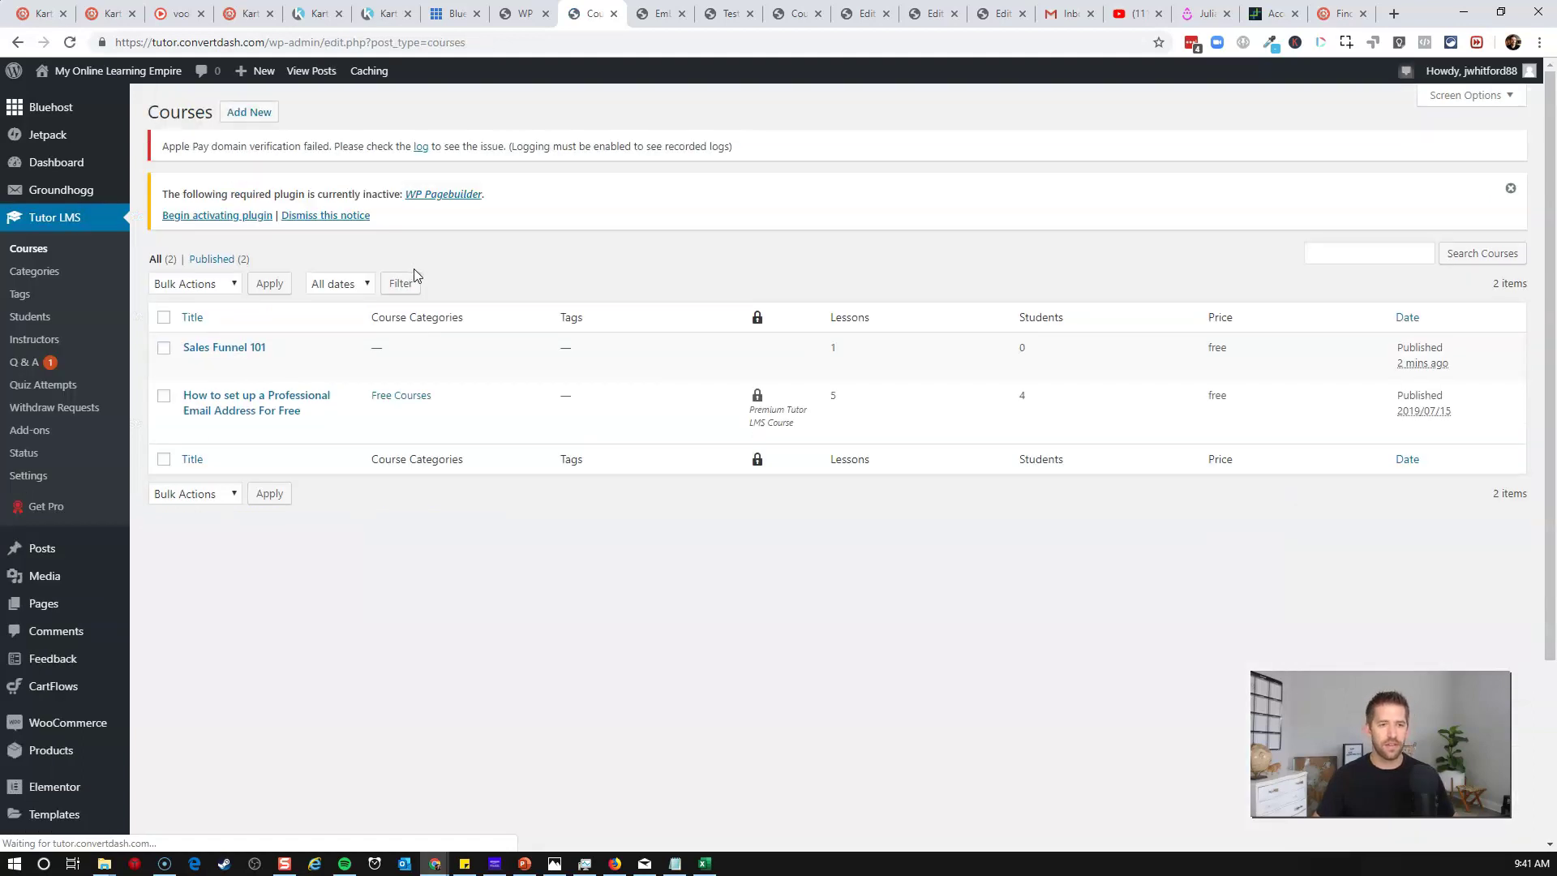
left_click(241, 349)
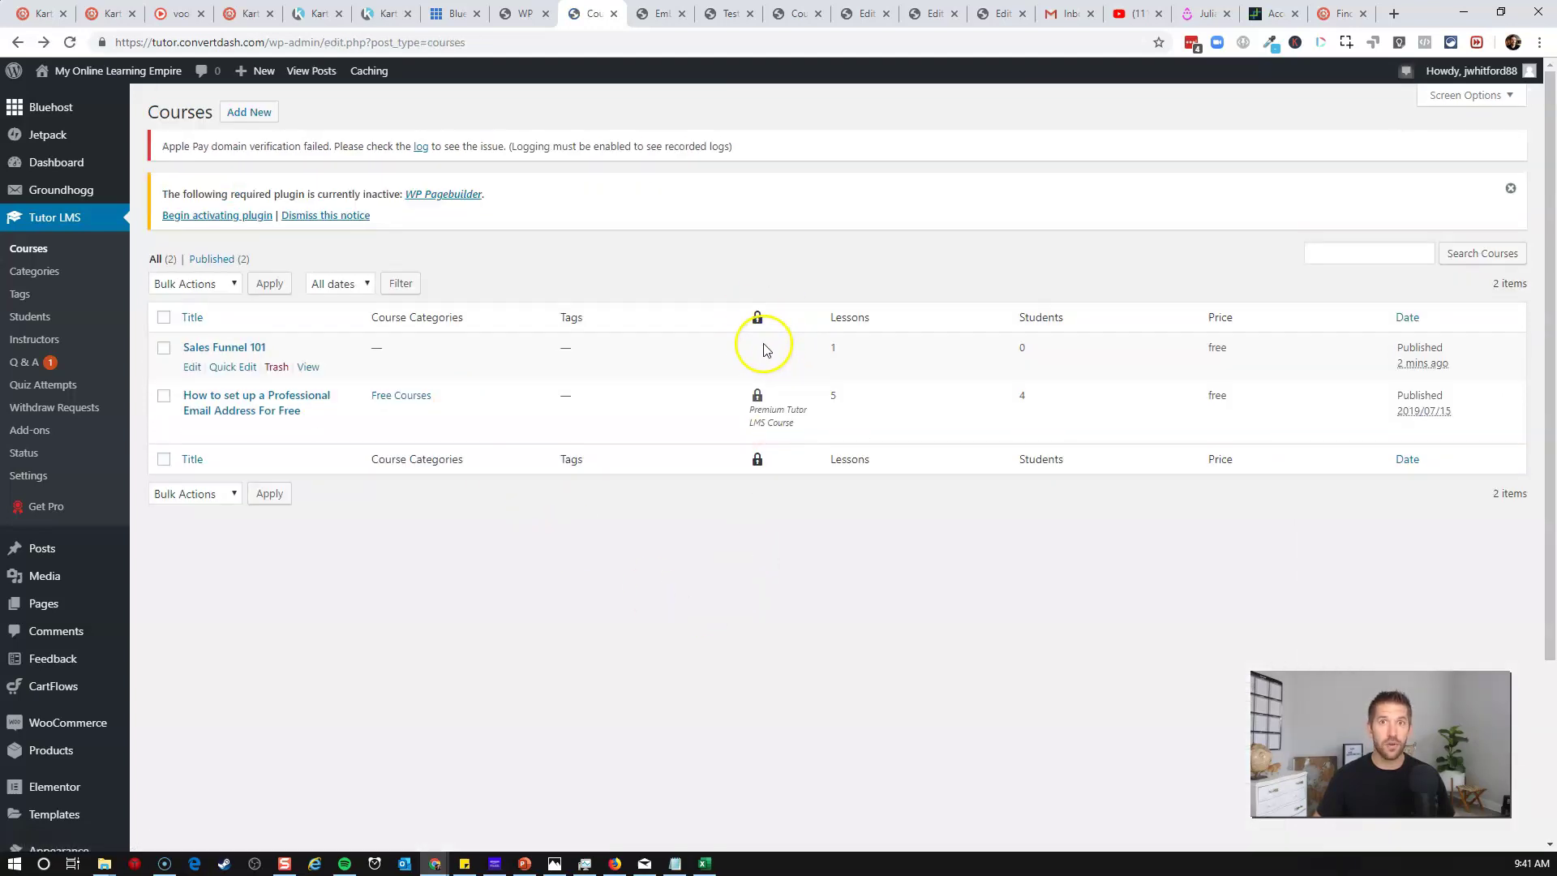
left_click(251, 347)
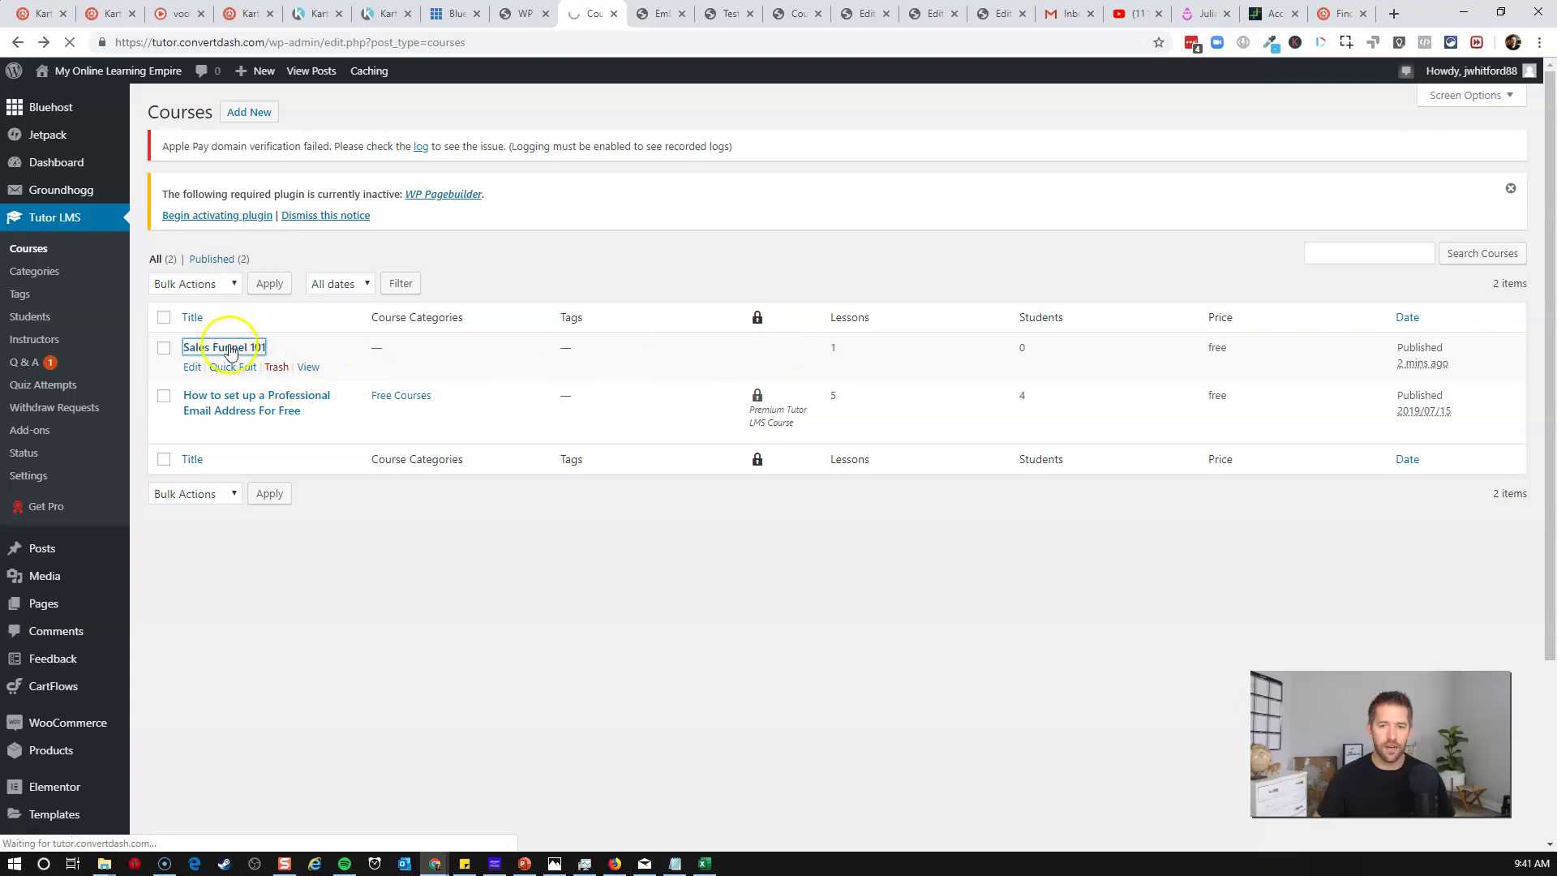
scroll(1006, 432, "down", 6)
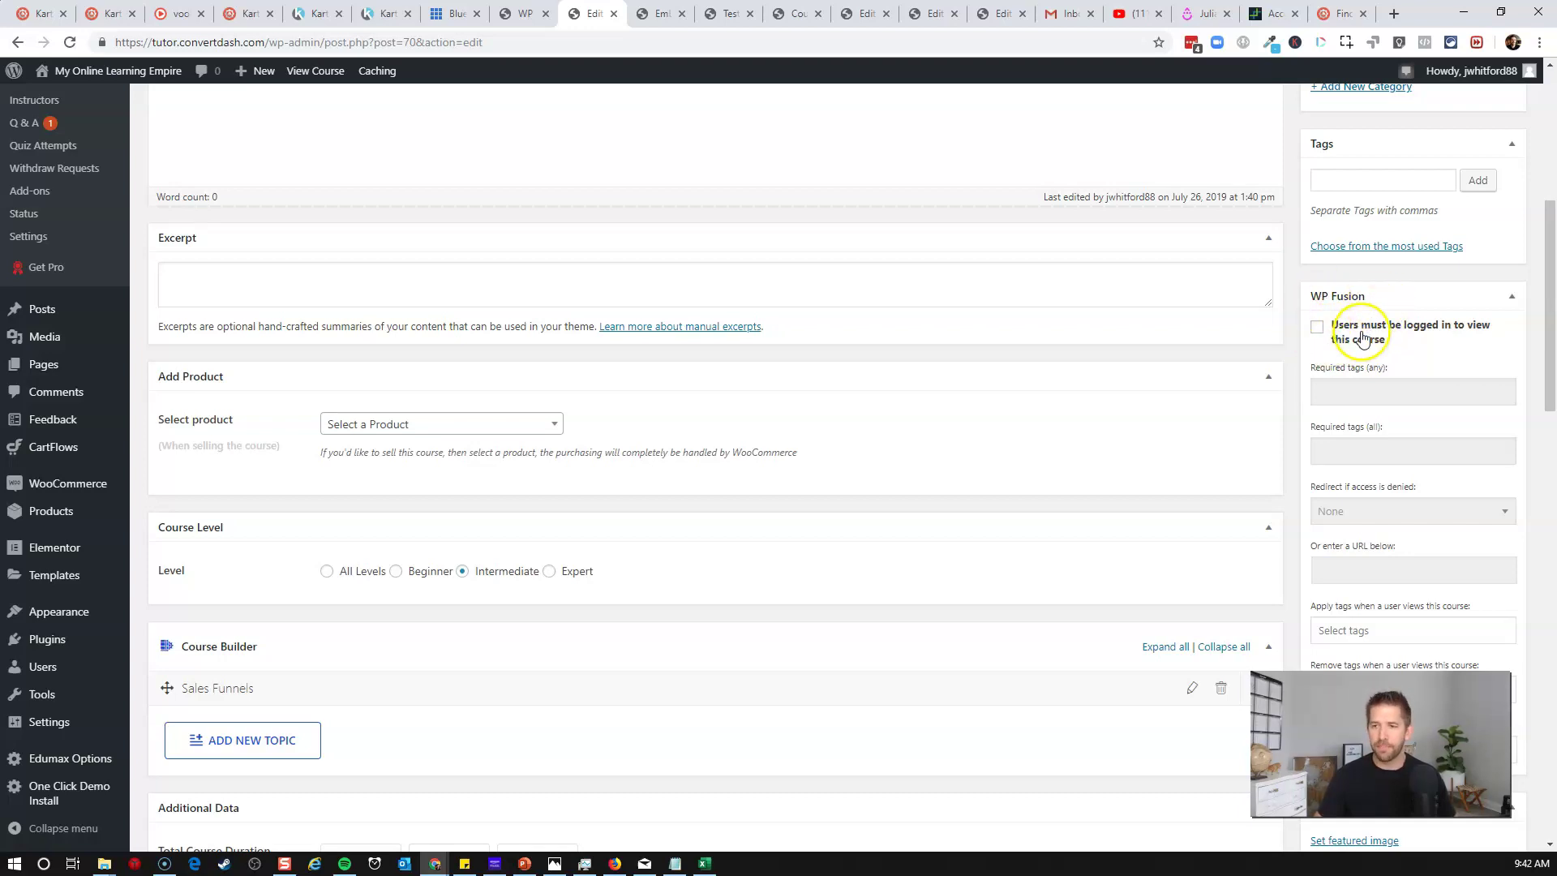
- Require logged-in users with the Sales Funnel 101 Purchased tag, and update the course
left_click(1317, 328)
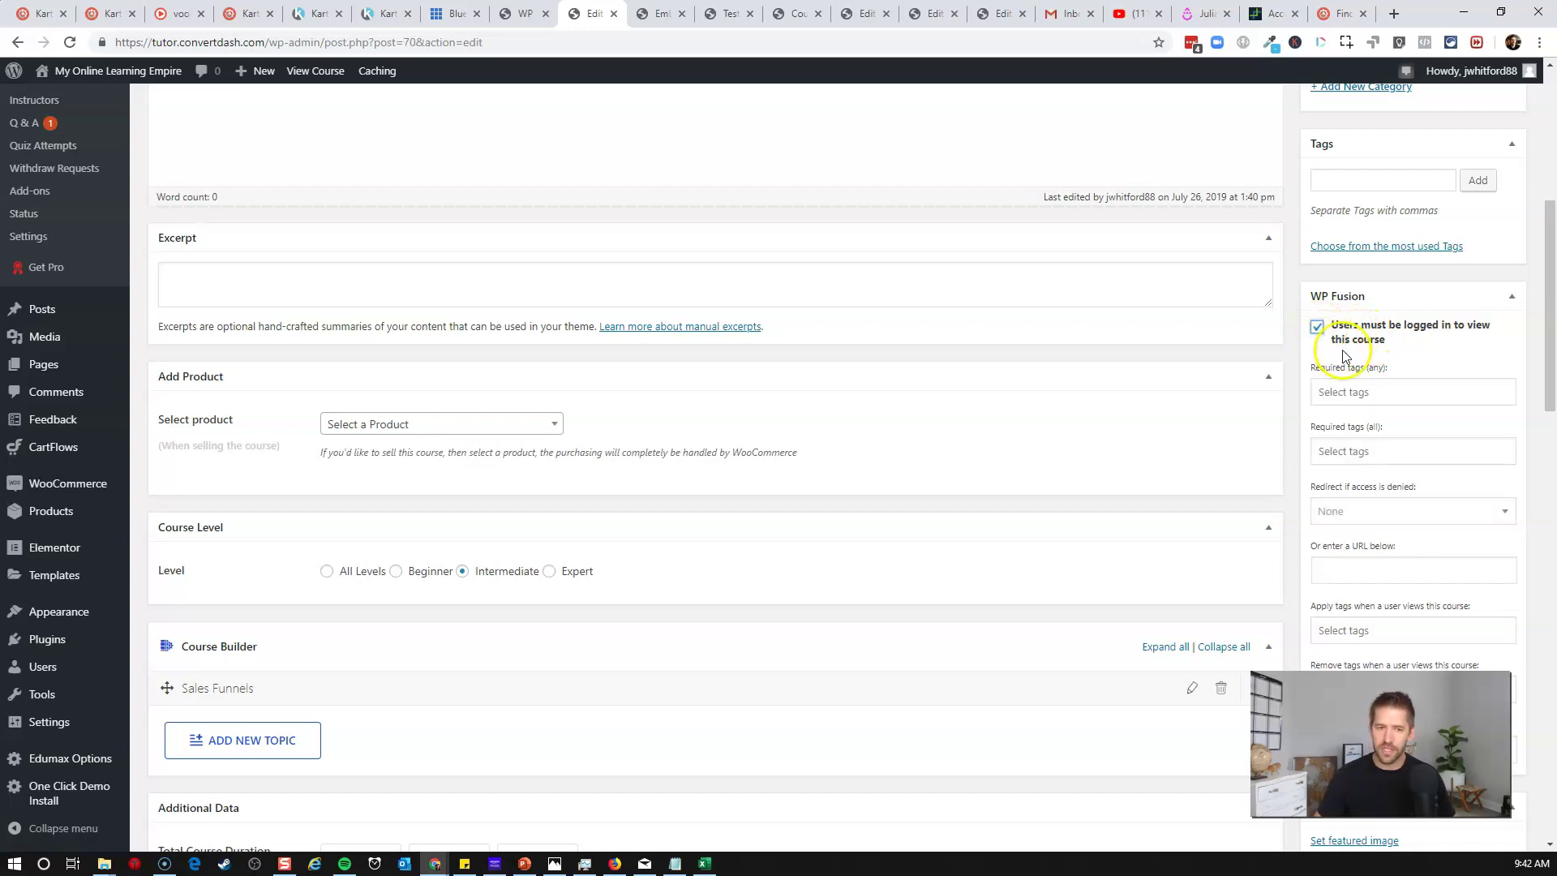
left_click(1353, 393)
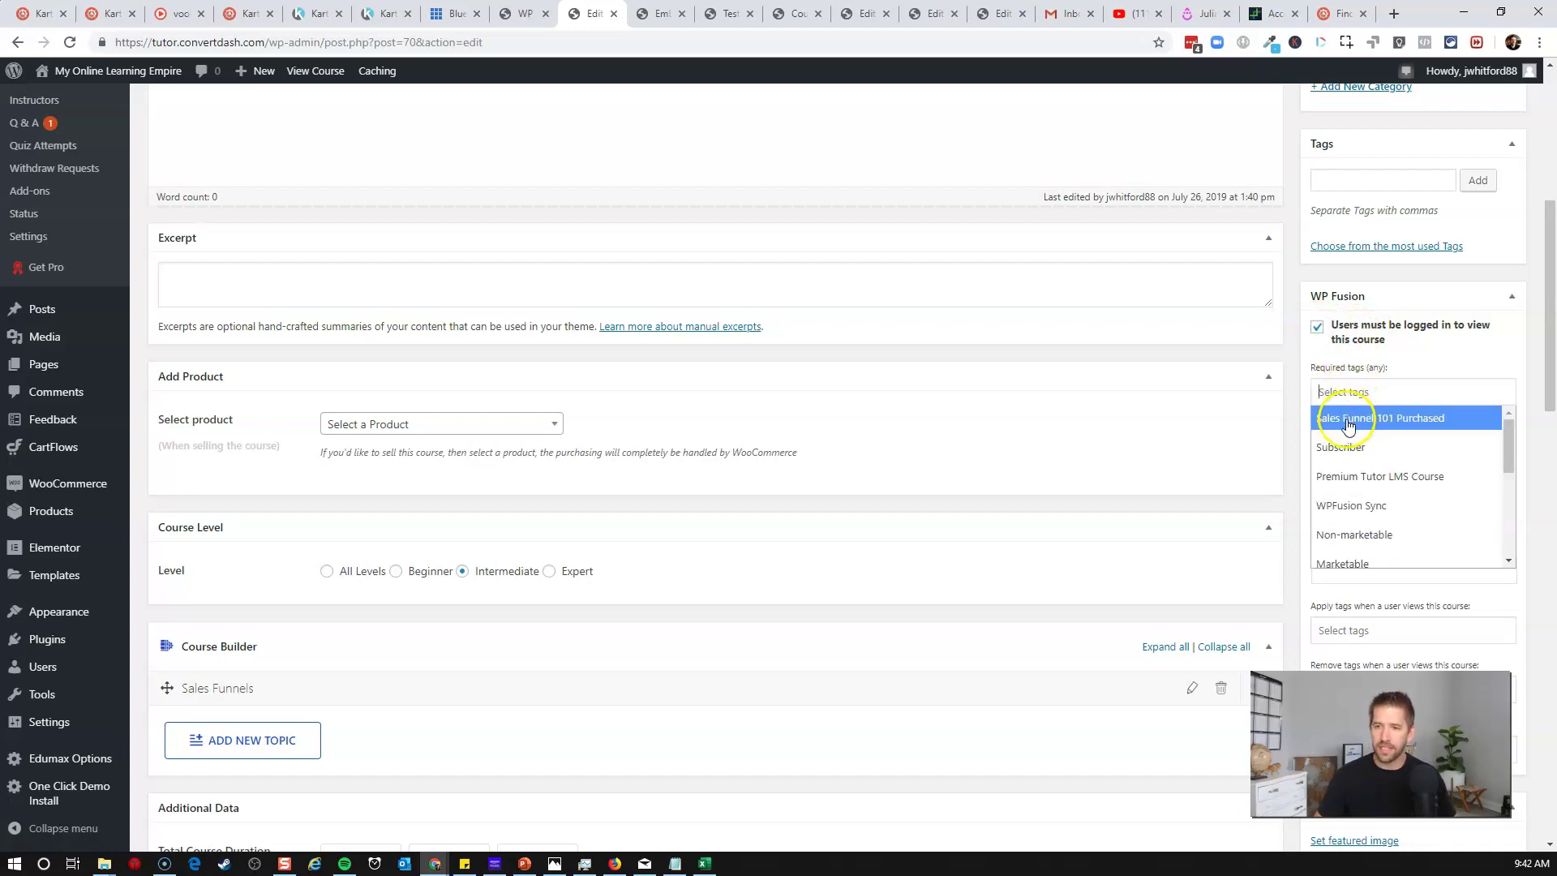
left_click(1346, 428)
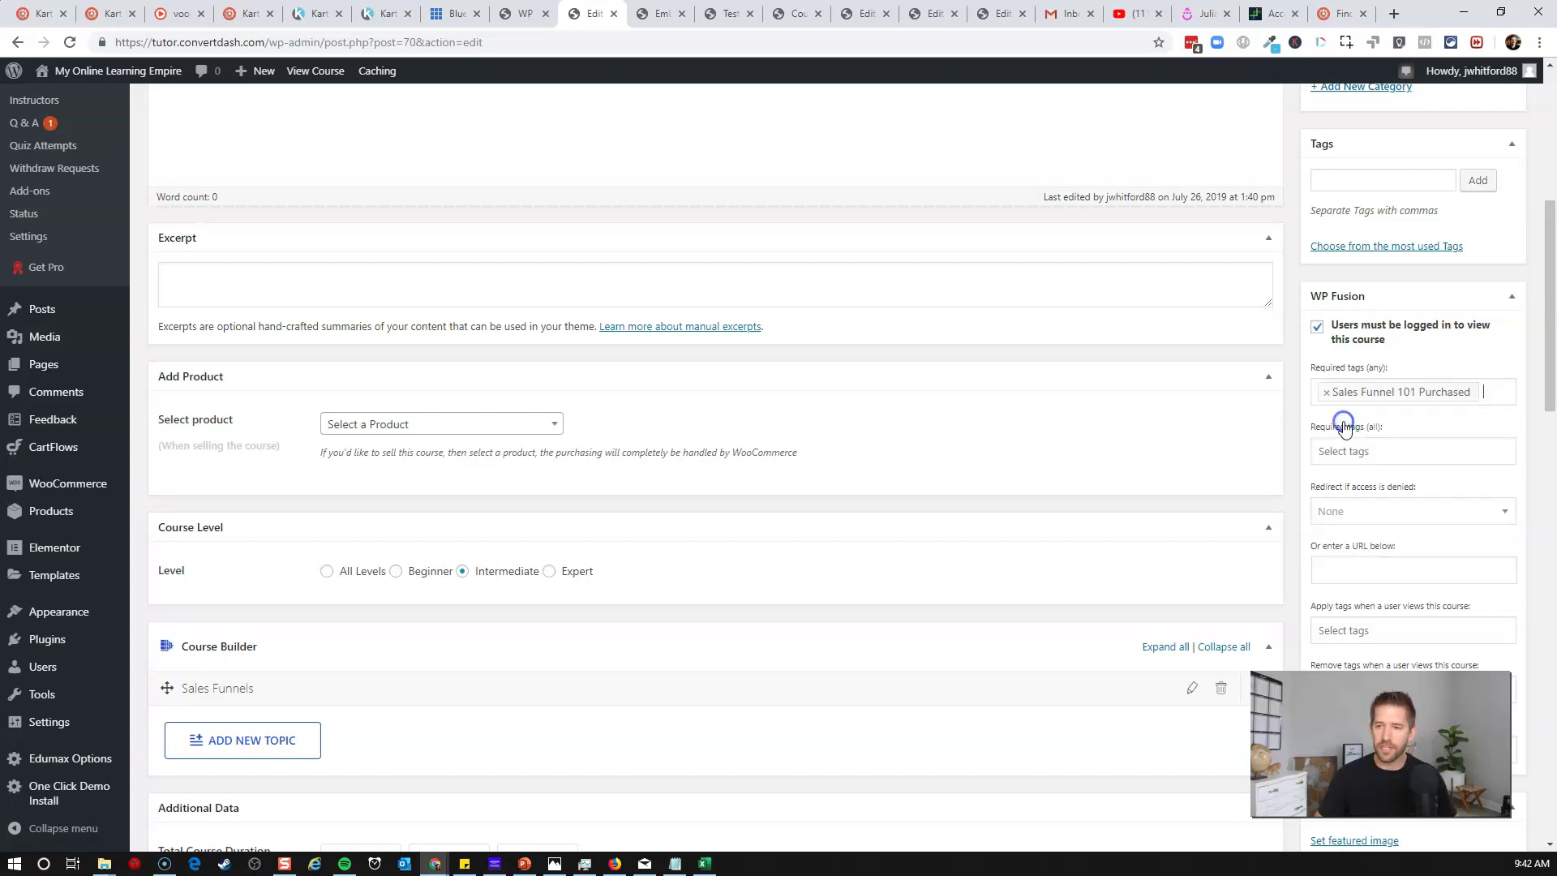
scroll(1425, 419, "down", 1)
scroll(1427, 419, "down", 1)
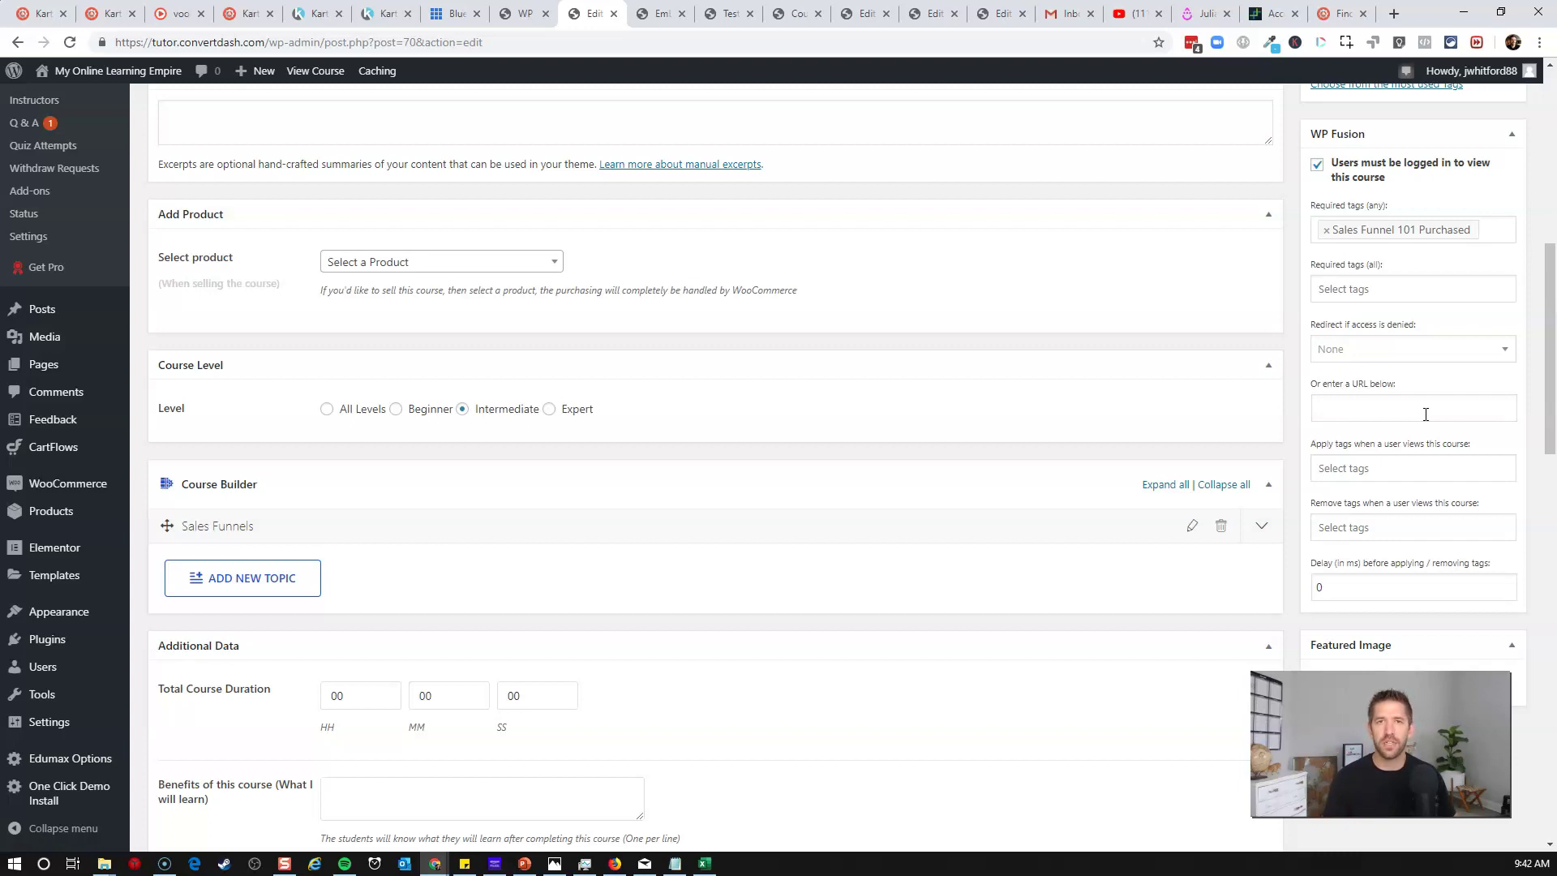
left_click(1426, 410)
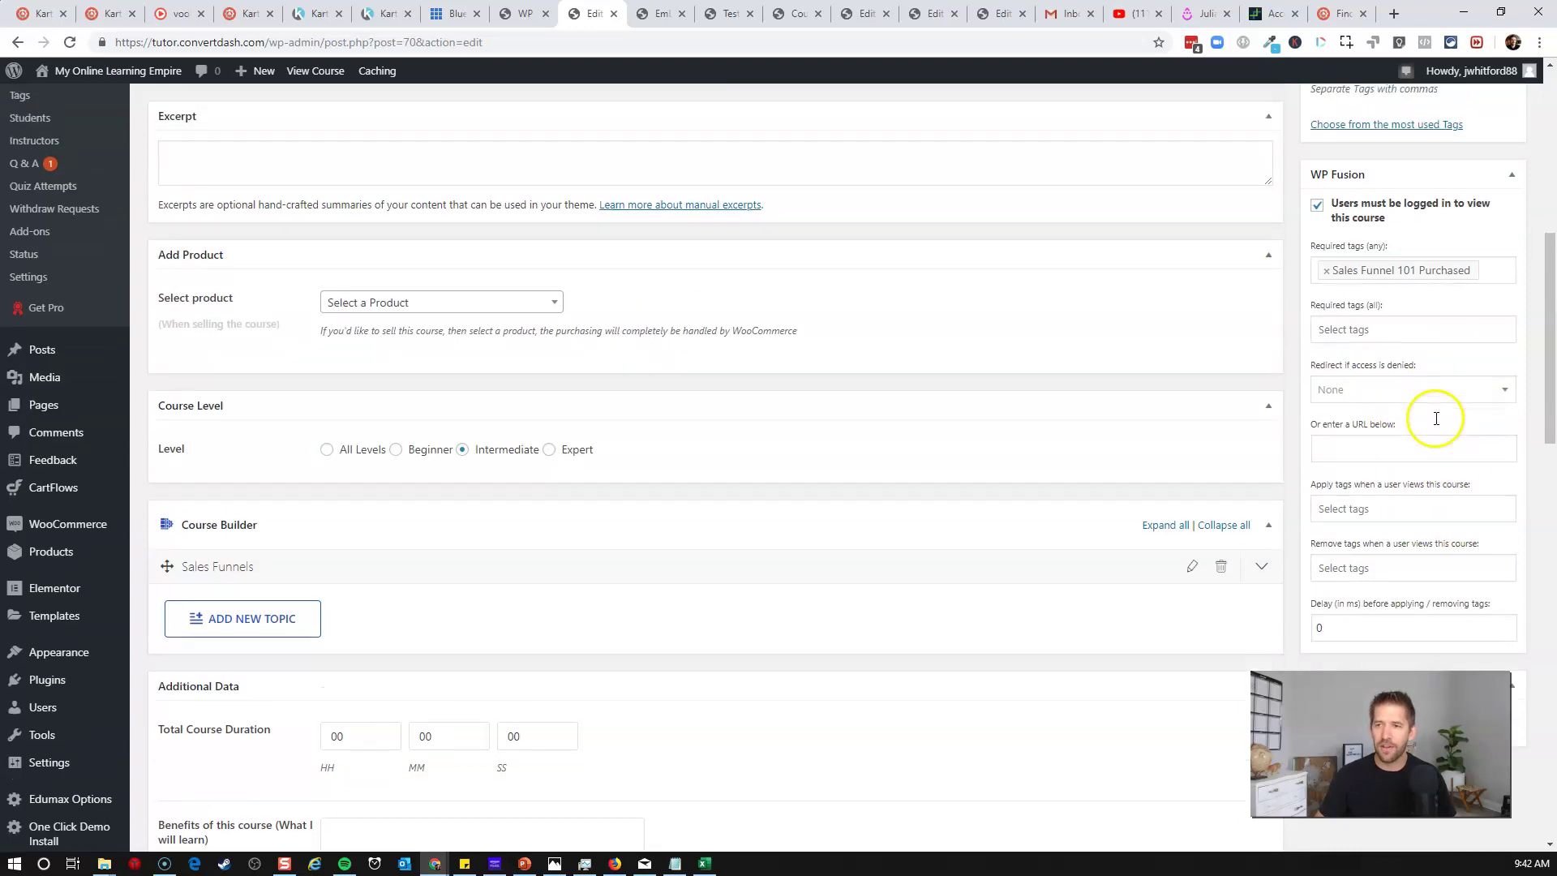
scroll(1433, 419, "up", 6)
left_click(1491, 258)
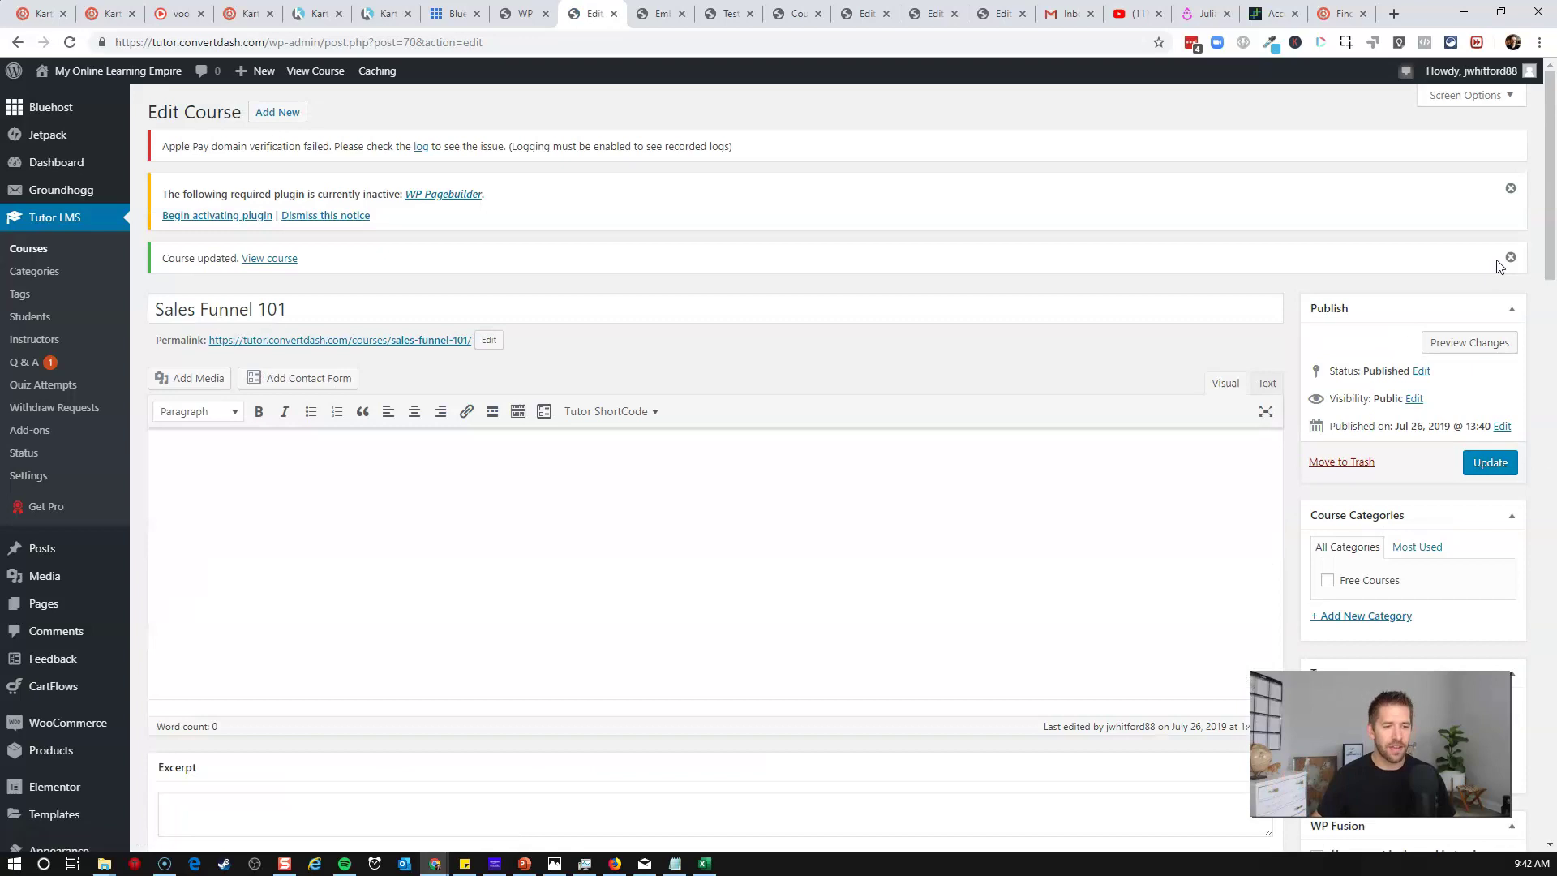
- Add a new CartFlows flow and browse the Flows Library's ready-made templates
mouse_move(49, 690)
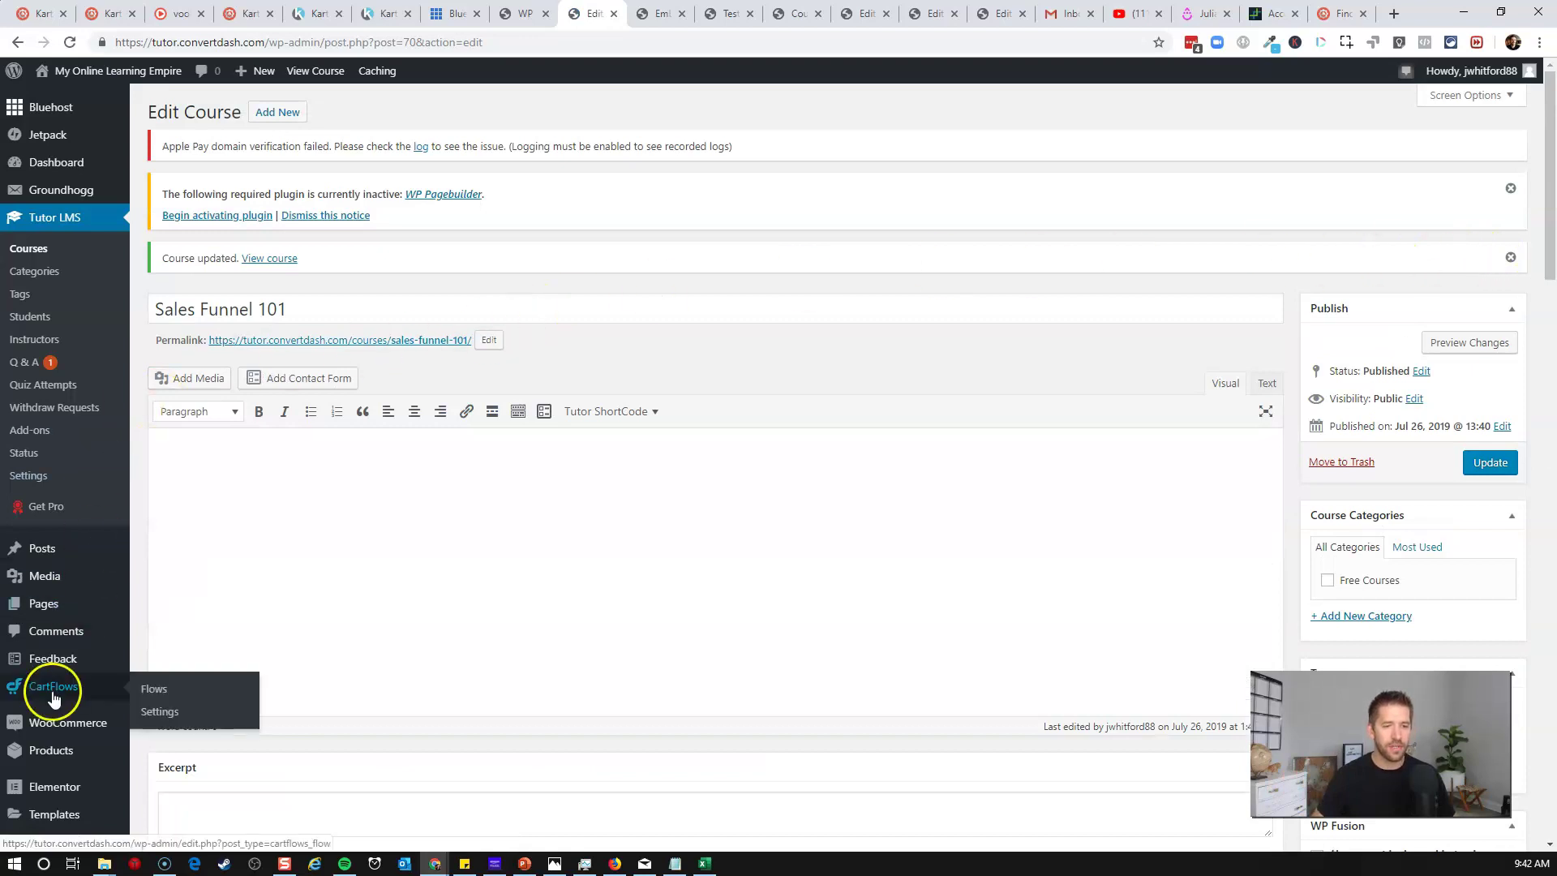
left_click(170, 691)
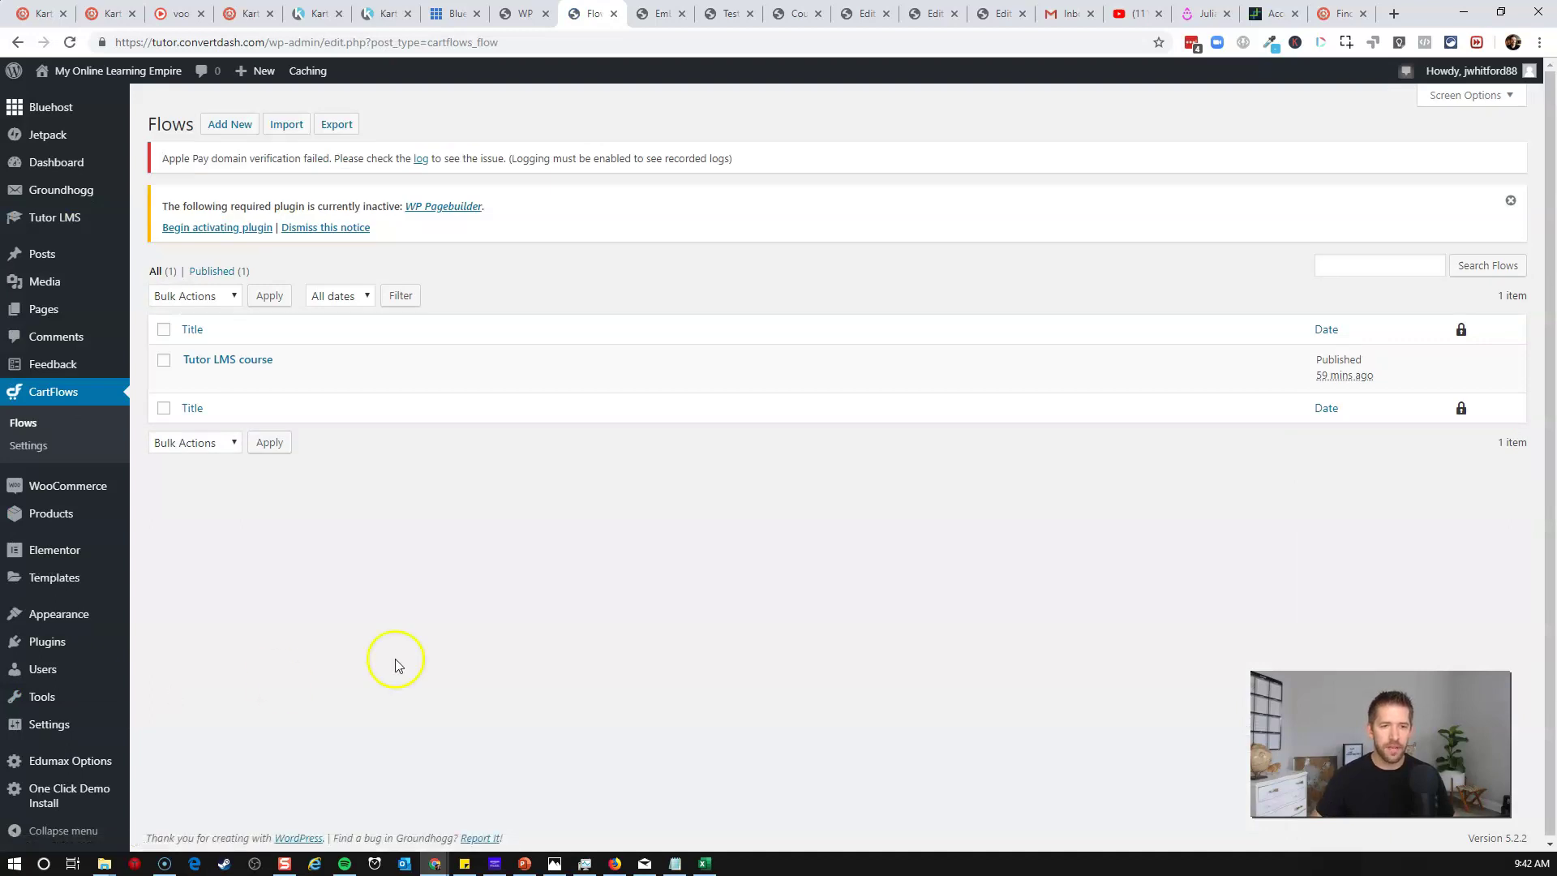
left_click(225, 124)
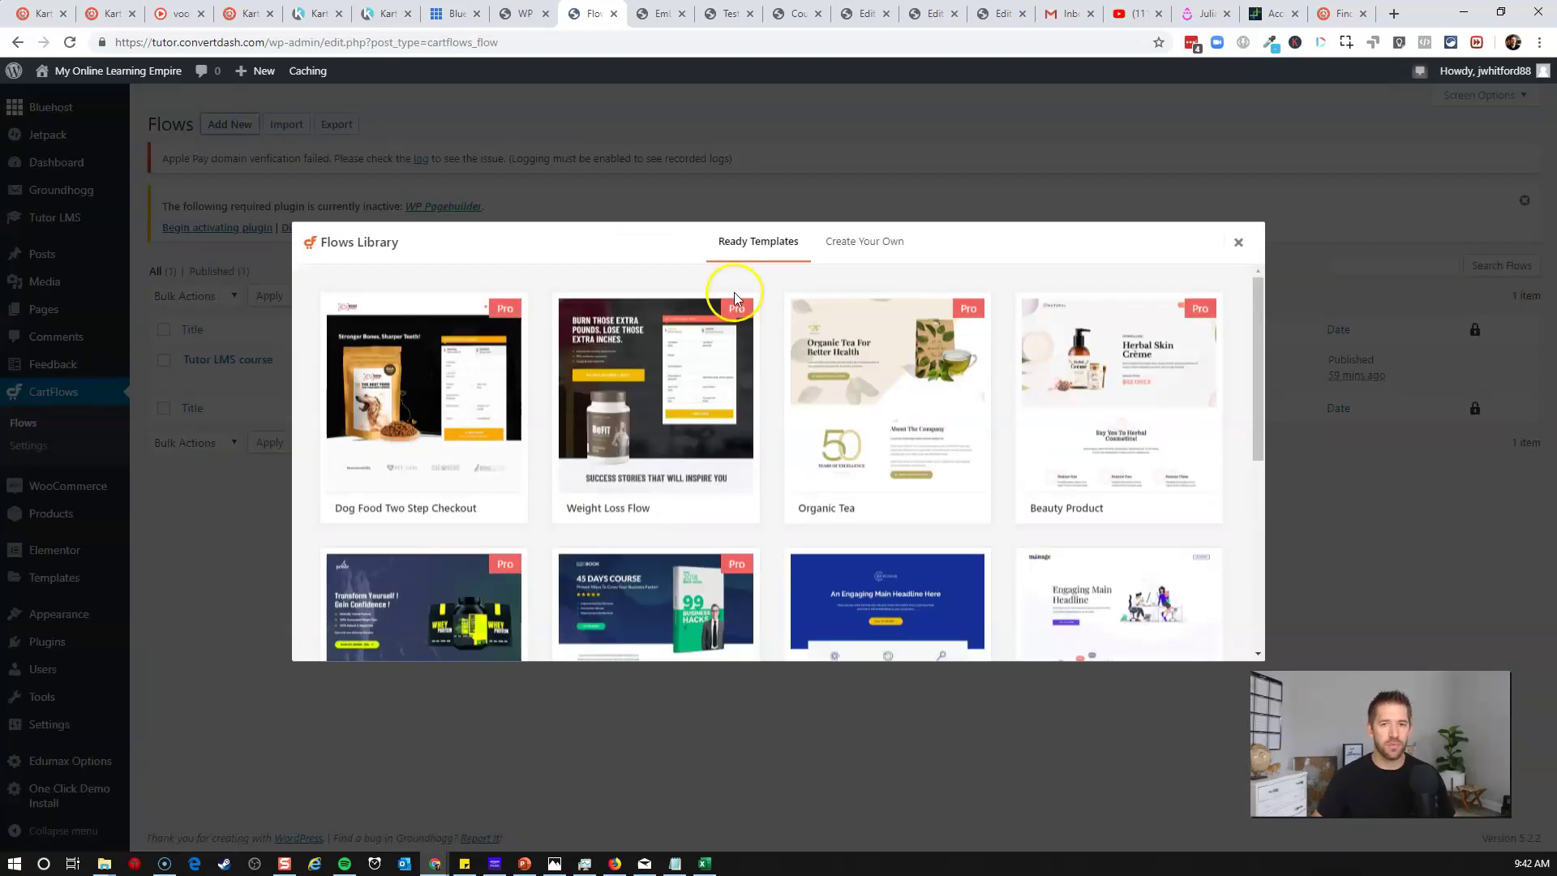
scroll(792, 362, "down", 4)
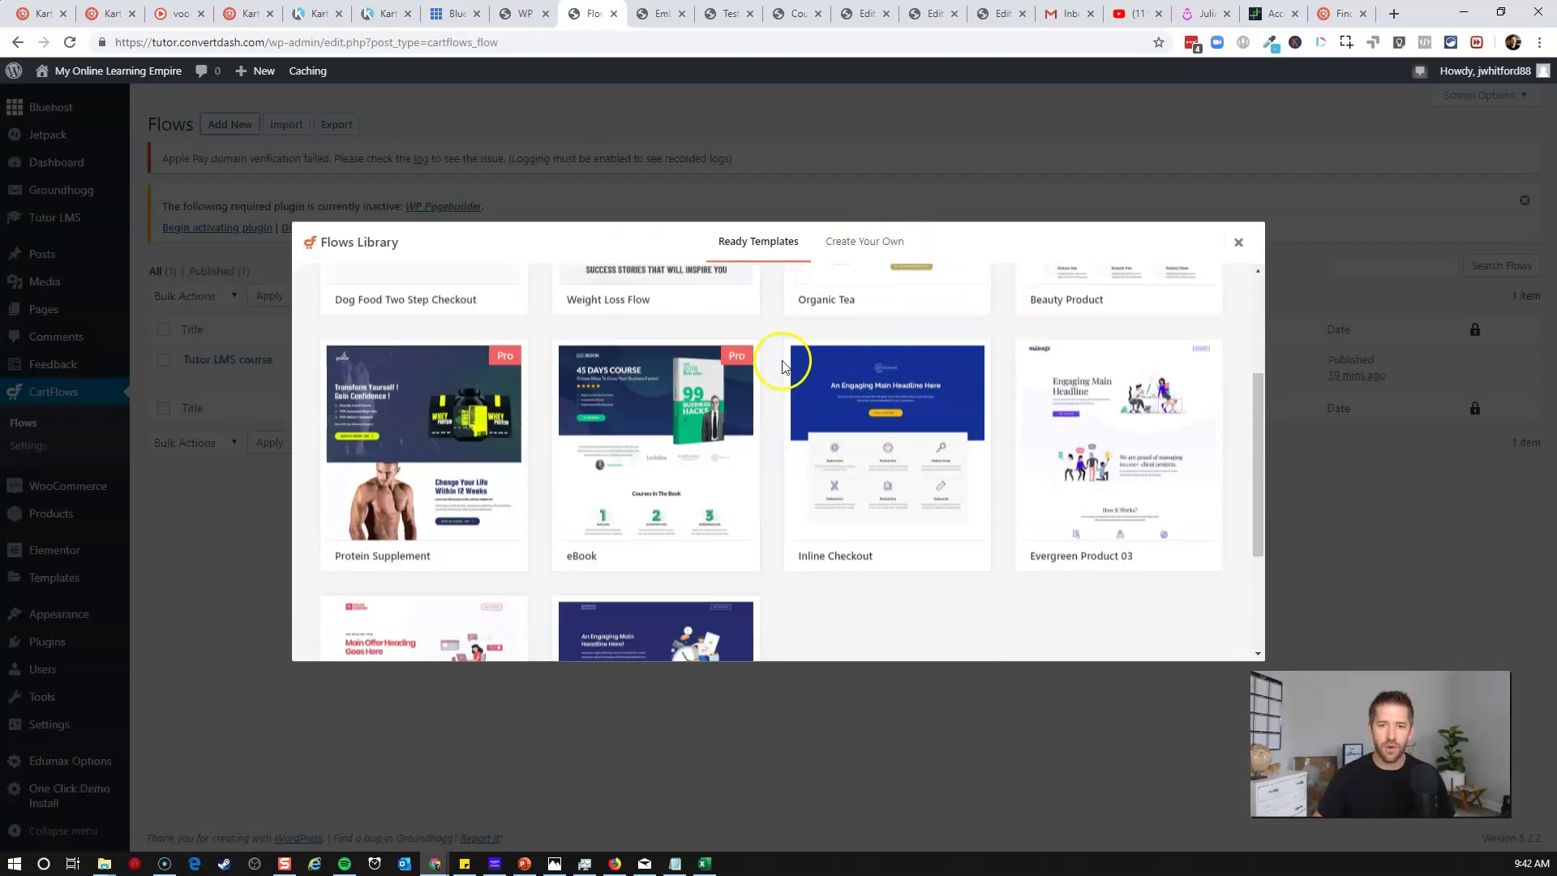
scroll(1001, 567, "up", 1)
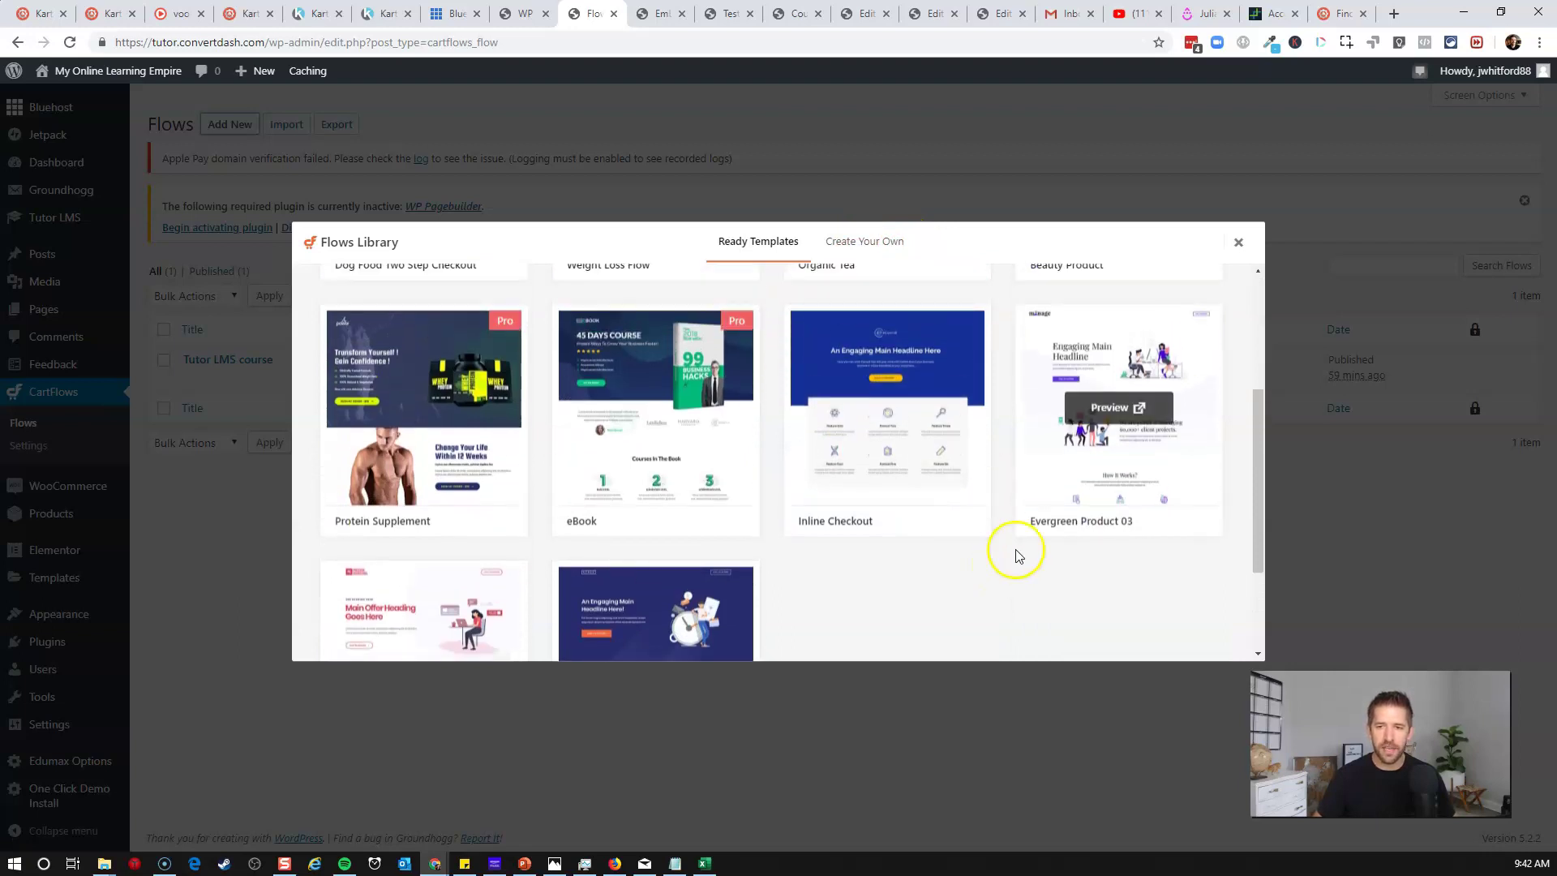
- Import the Evergreen Product 03 template and save the flow as 'Sales Funnel 101 Flow'
left_click(1184, 527)
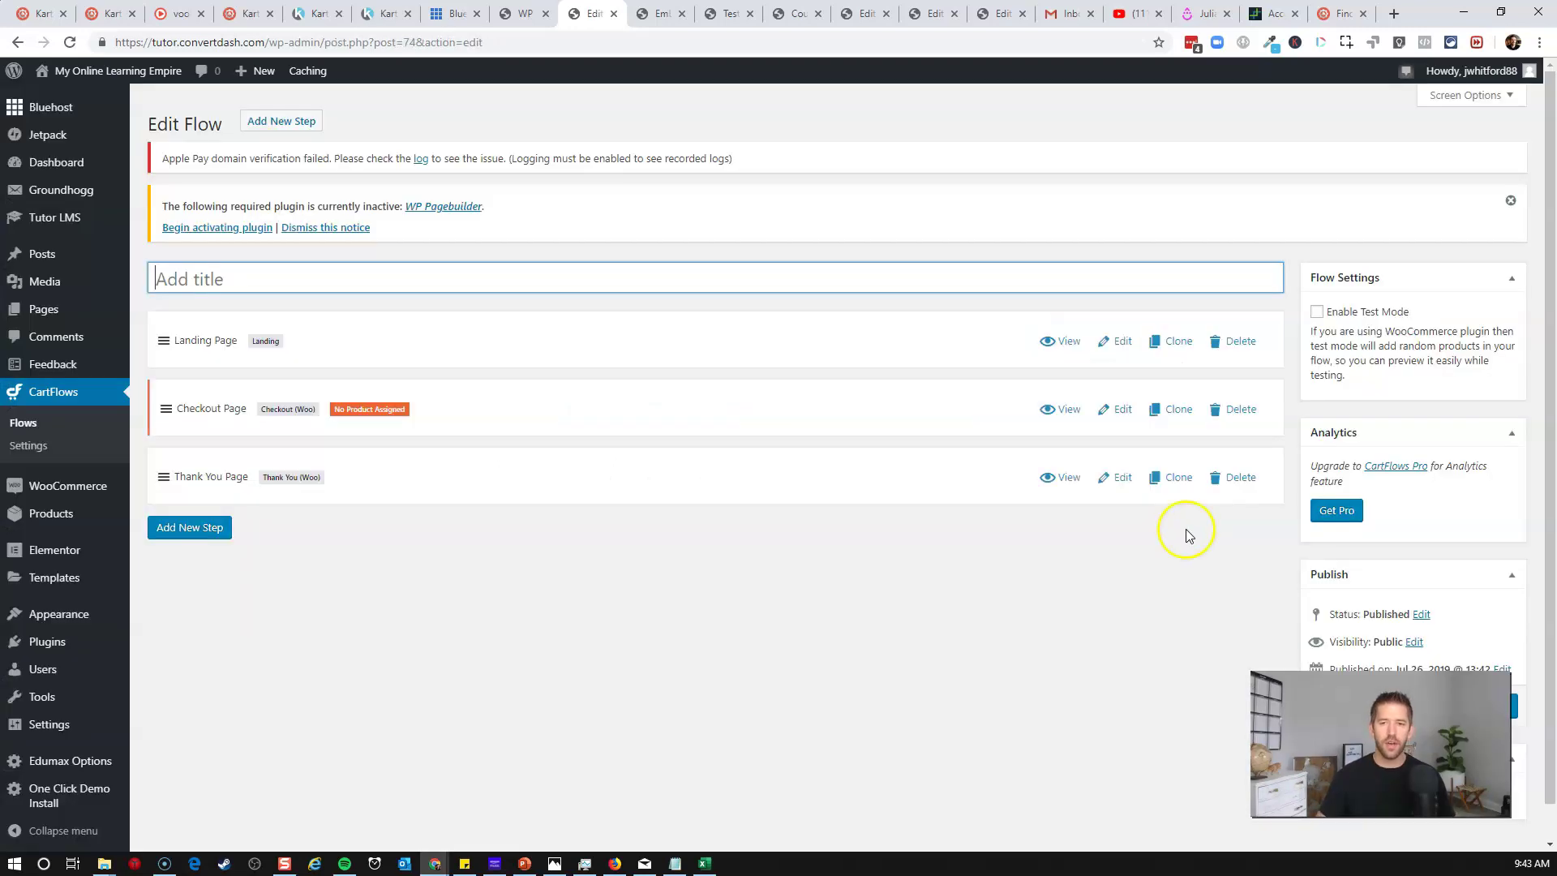
left_click(473, 276)
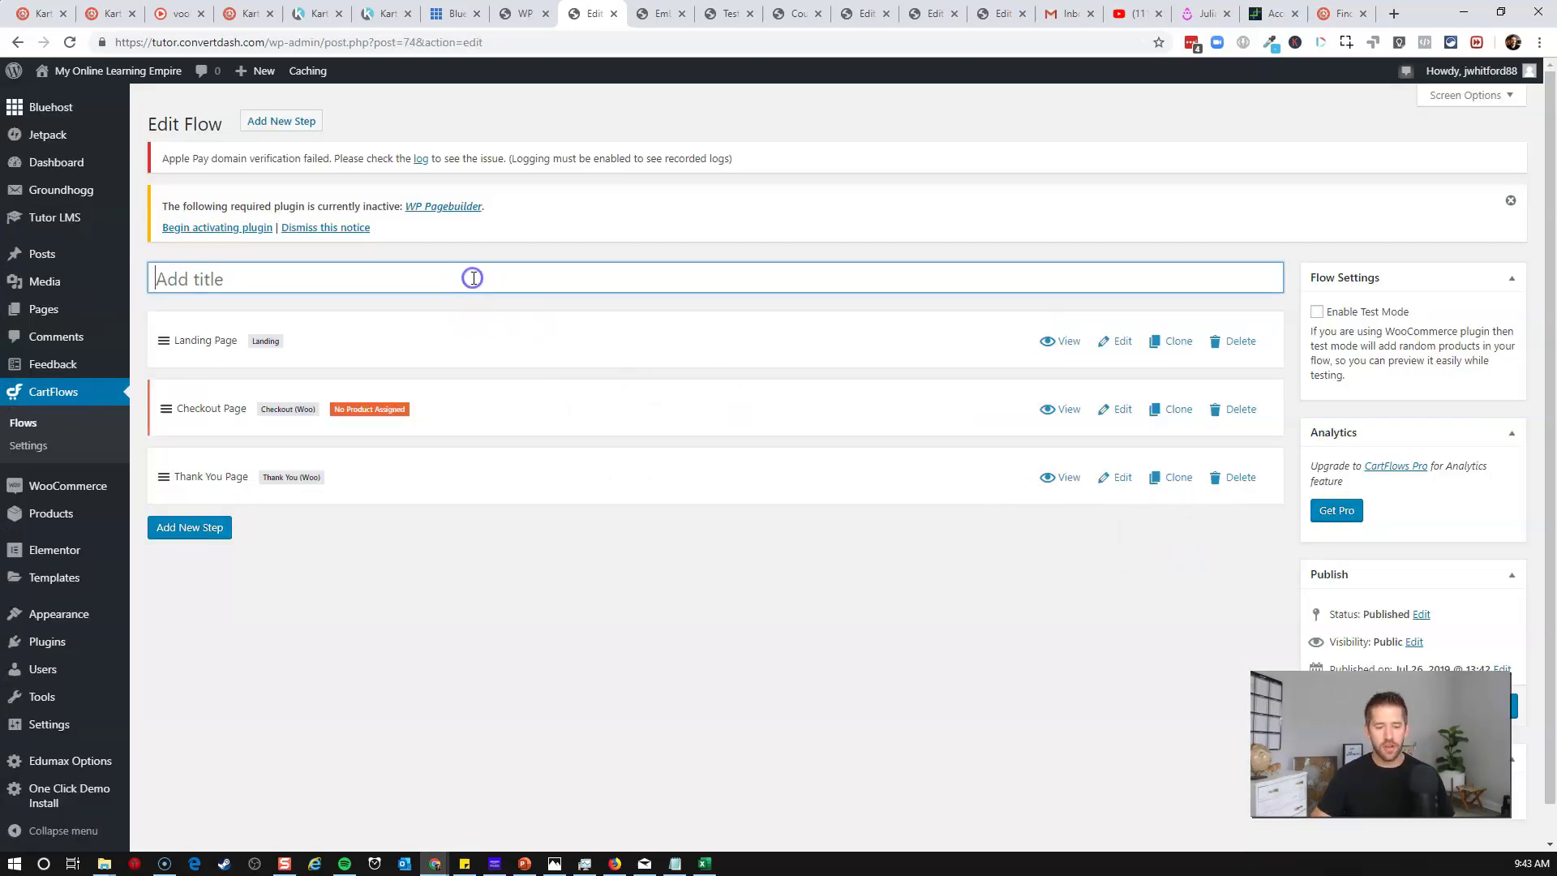
type("Sales Funnel 101 Flow")
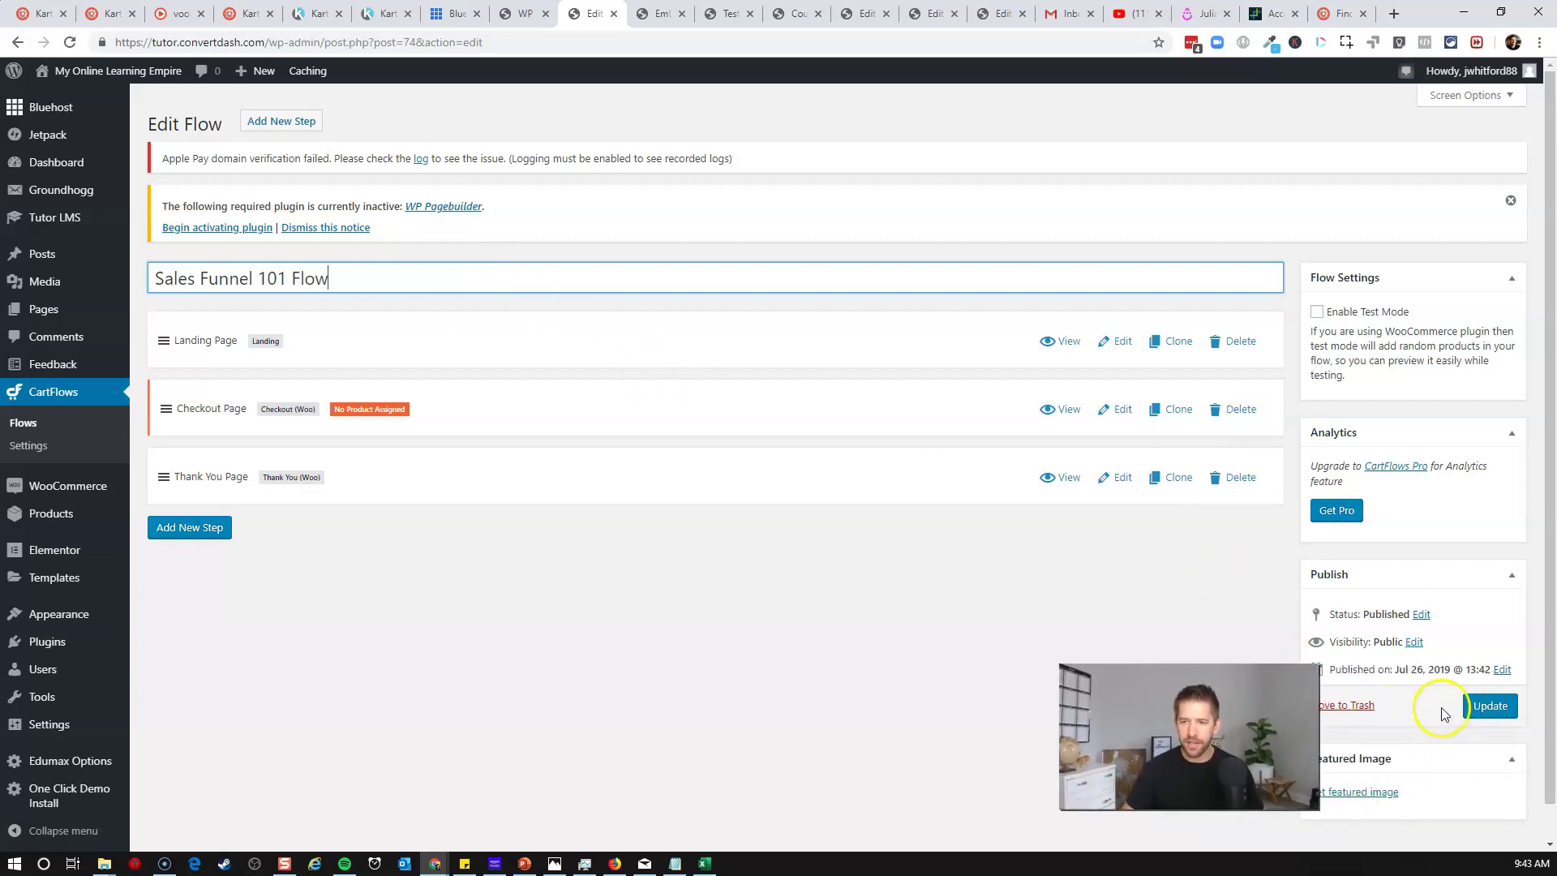
left_click(1480, 706)
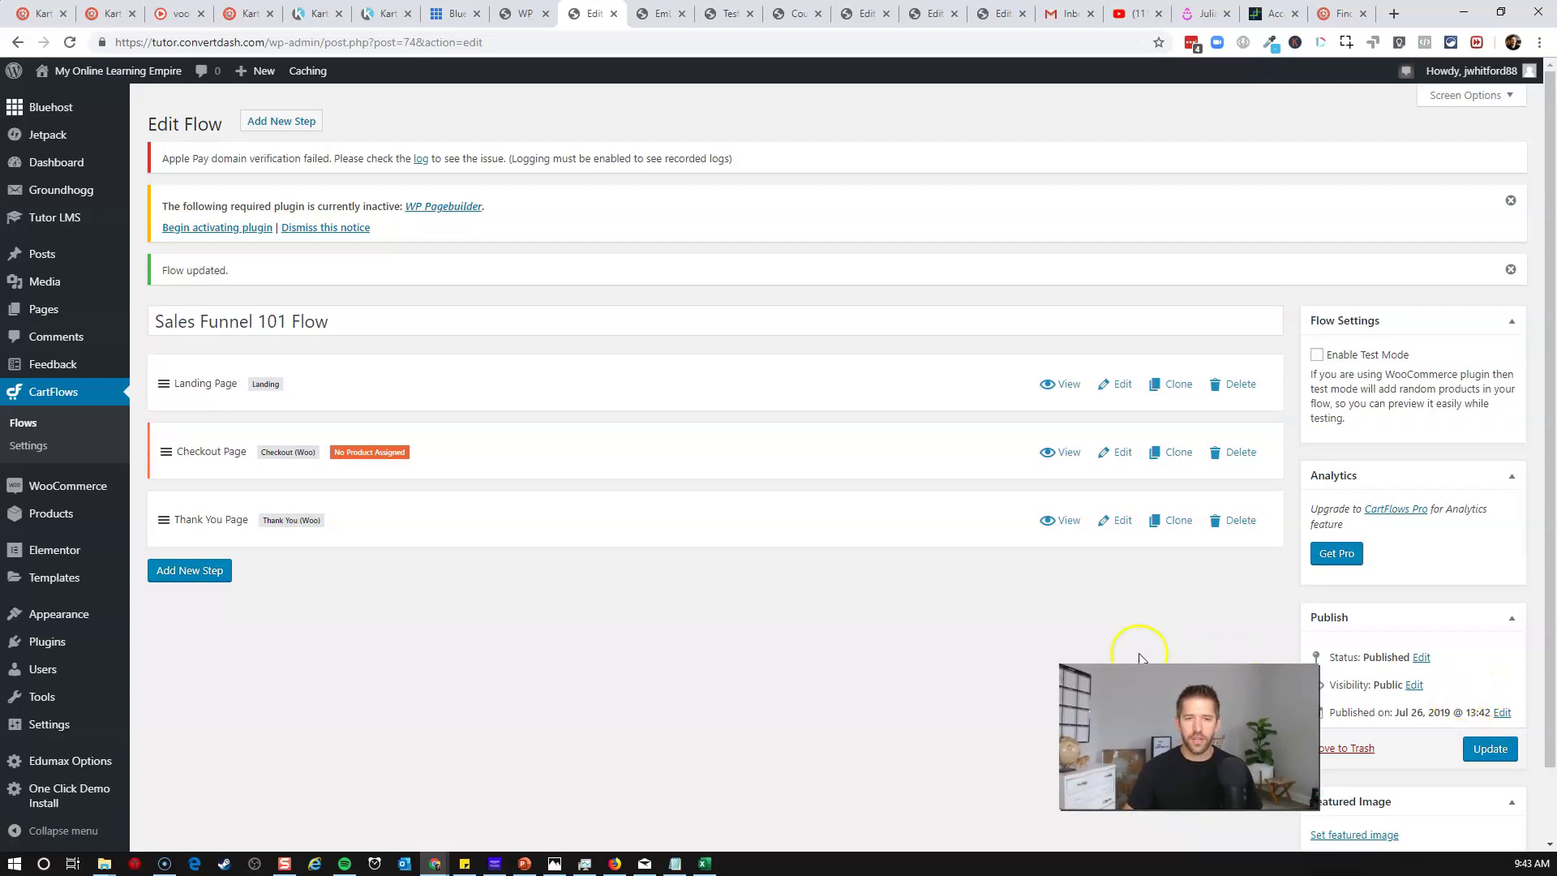
- Set the Checkout Page step's product to Sales Funnel 101 Course, save, and return to the flow
left_click(1117, 453)
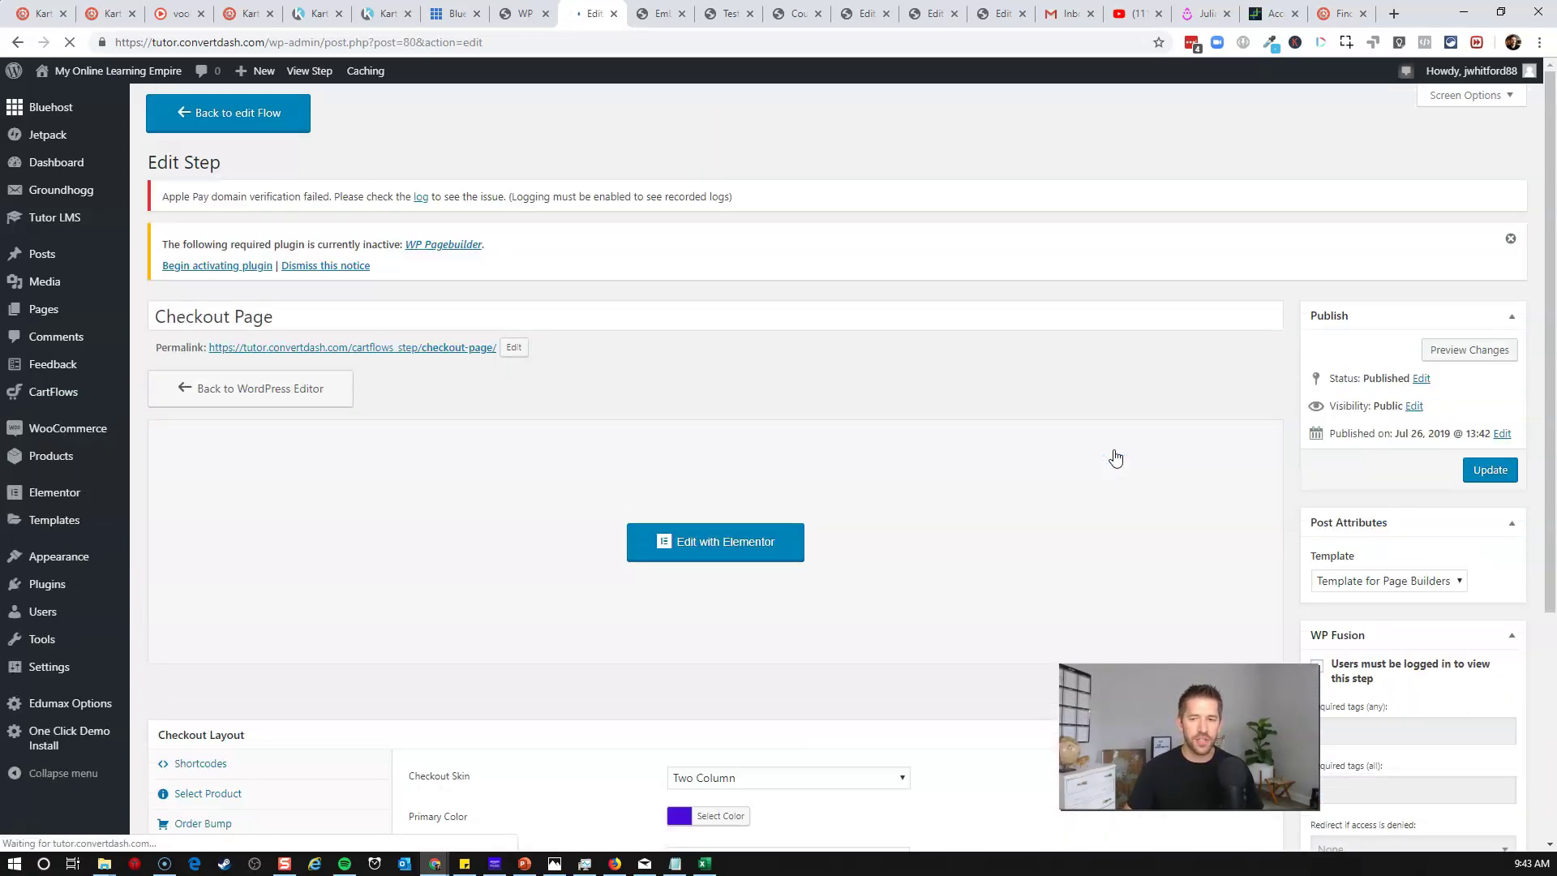
scroll(1112, 455, "down", 4)
left_click(842, 477)
left_click(234, 456)
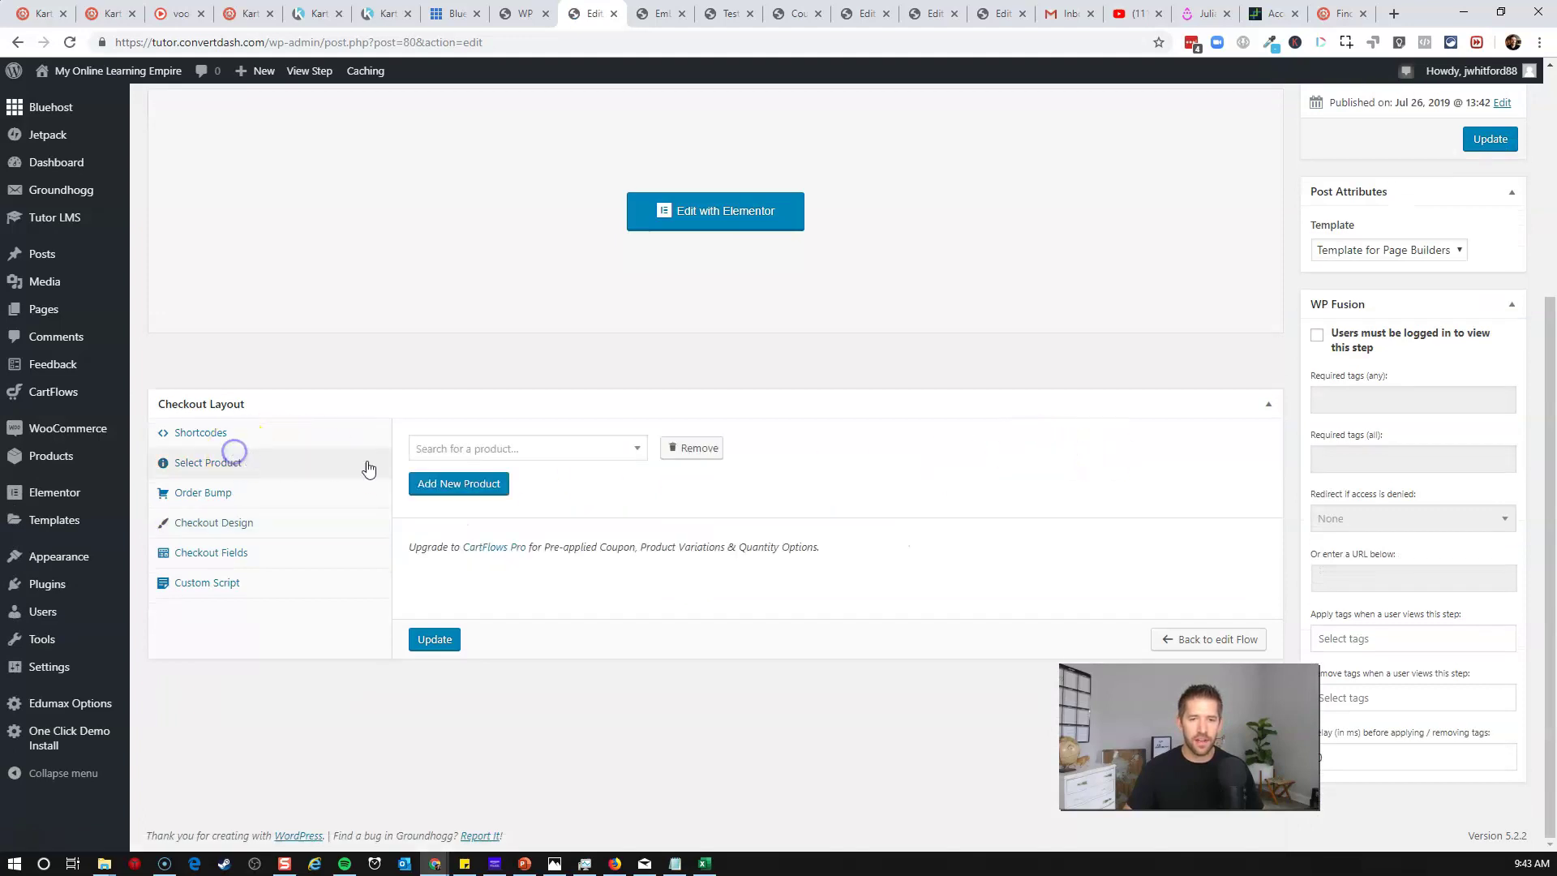
left_click(595, 449)
type("sales")
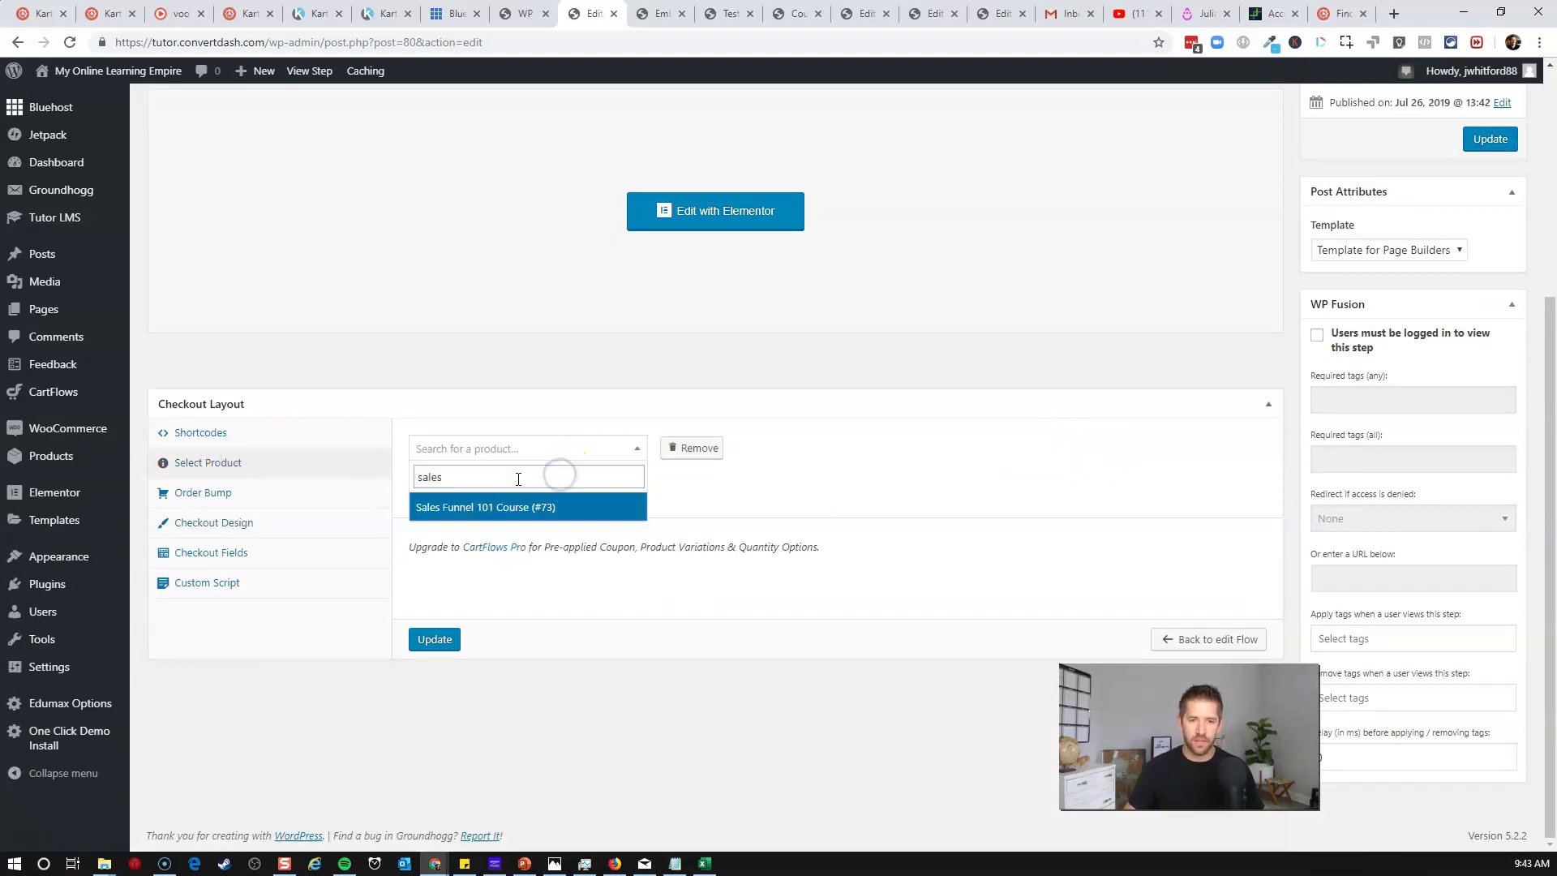
left_click(417, 479)
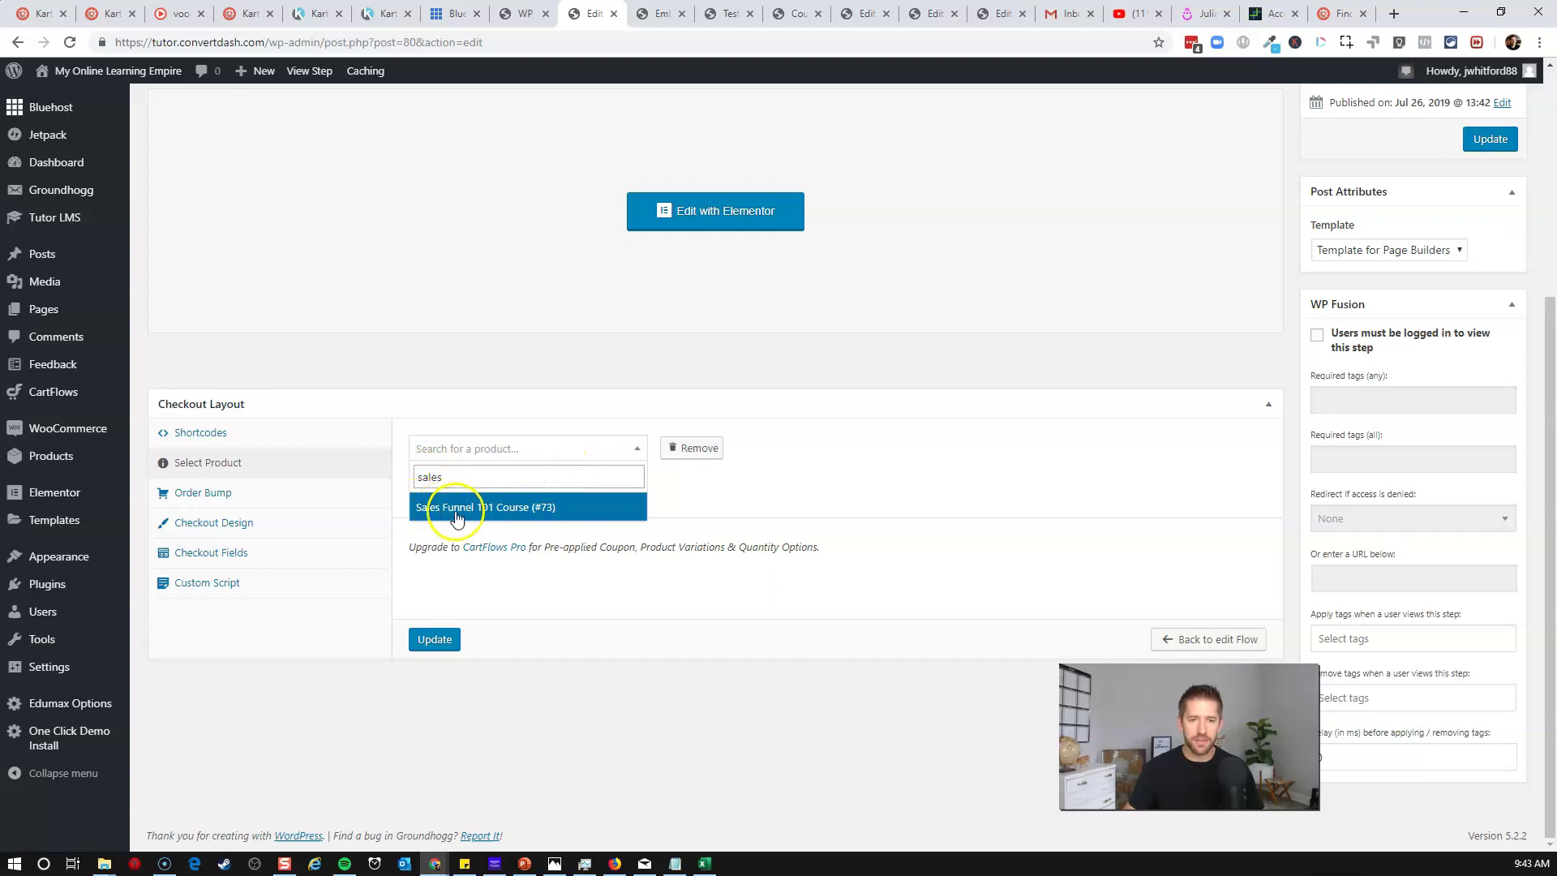
left_click(500, 509)
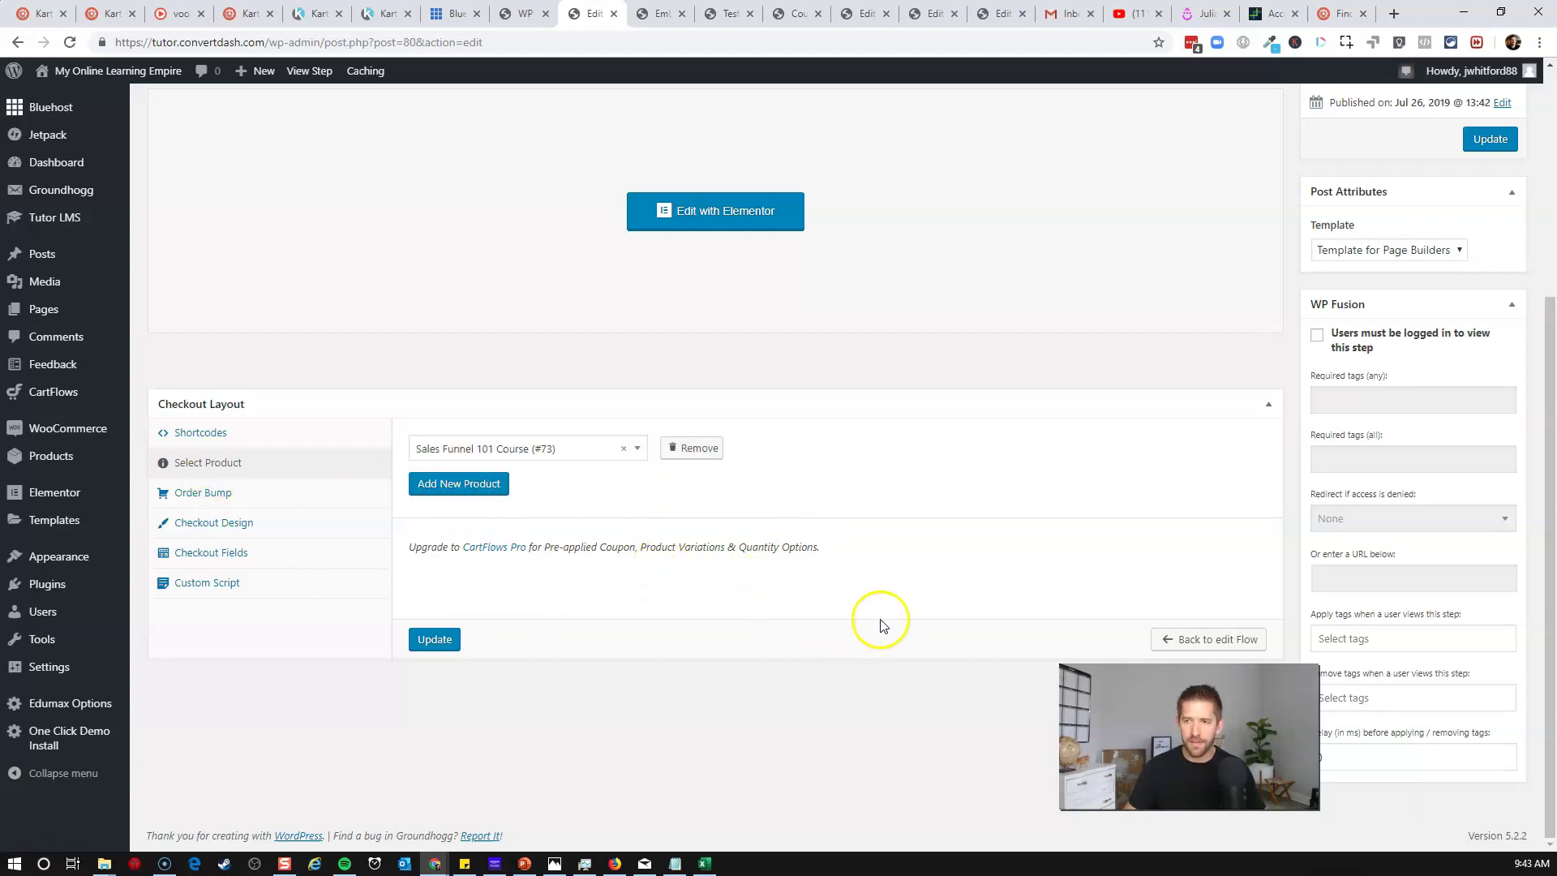
left_click(1489, 138)
left_click(208, 124)
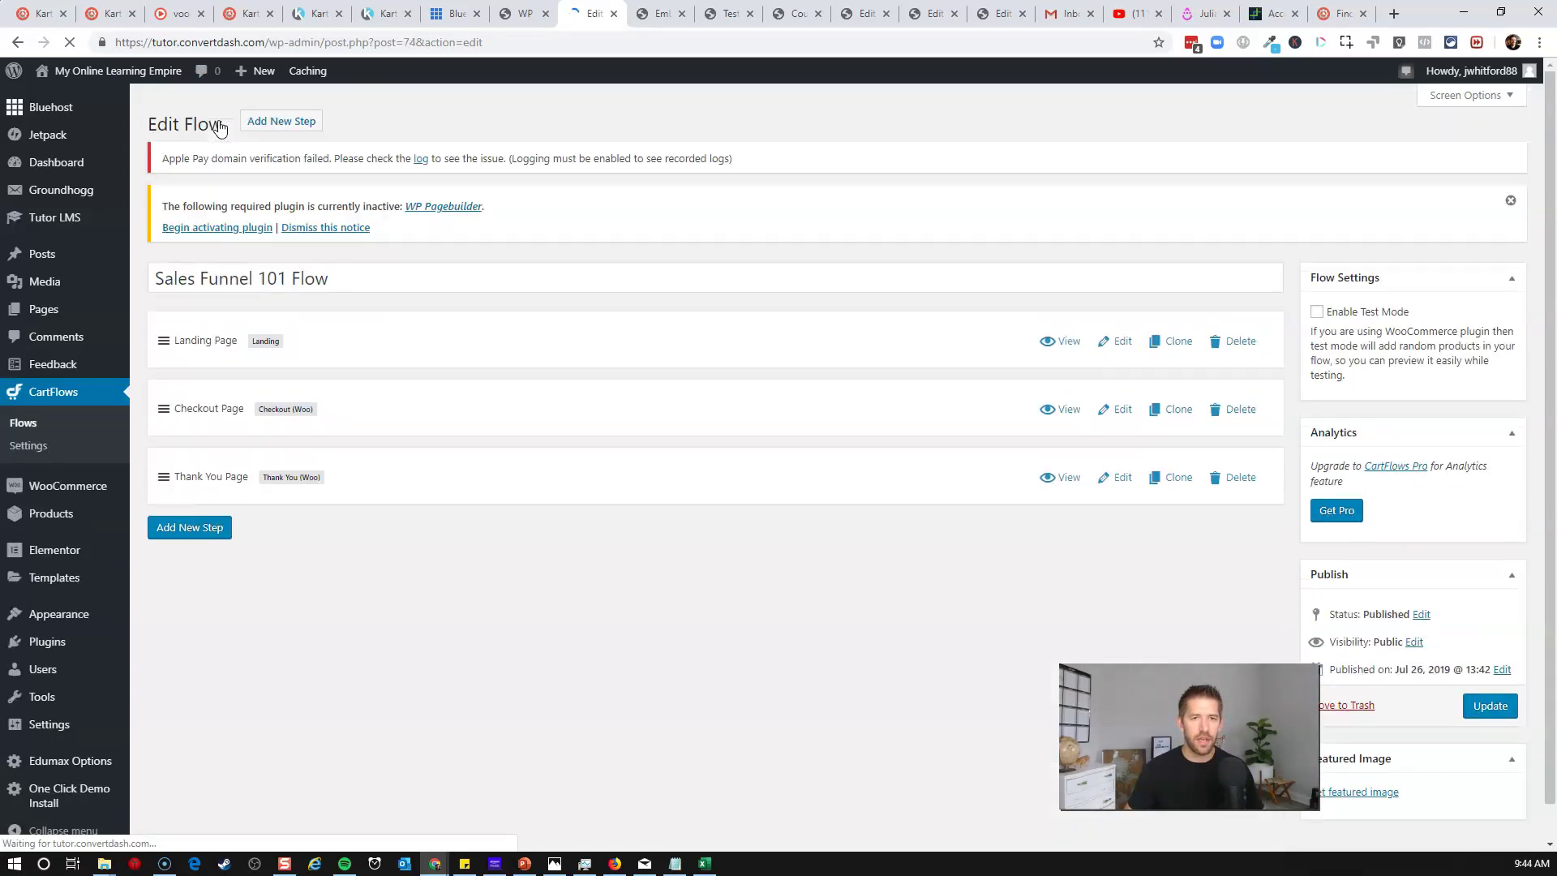
- Rename the Landing Page step to 'Sales Funnel 101 Sales Page' with slug sales-funnel-101 and update it
left_click(1116, 341)
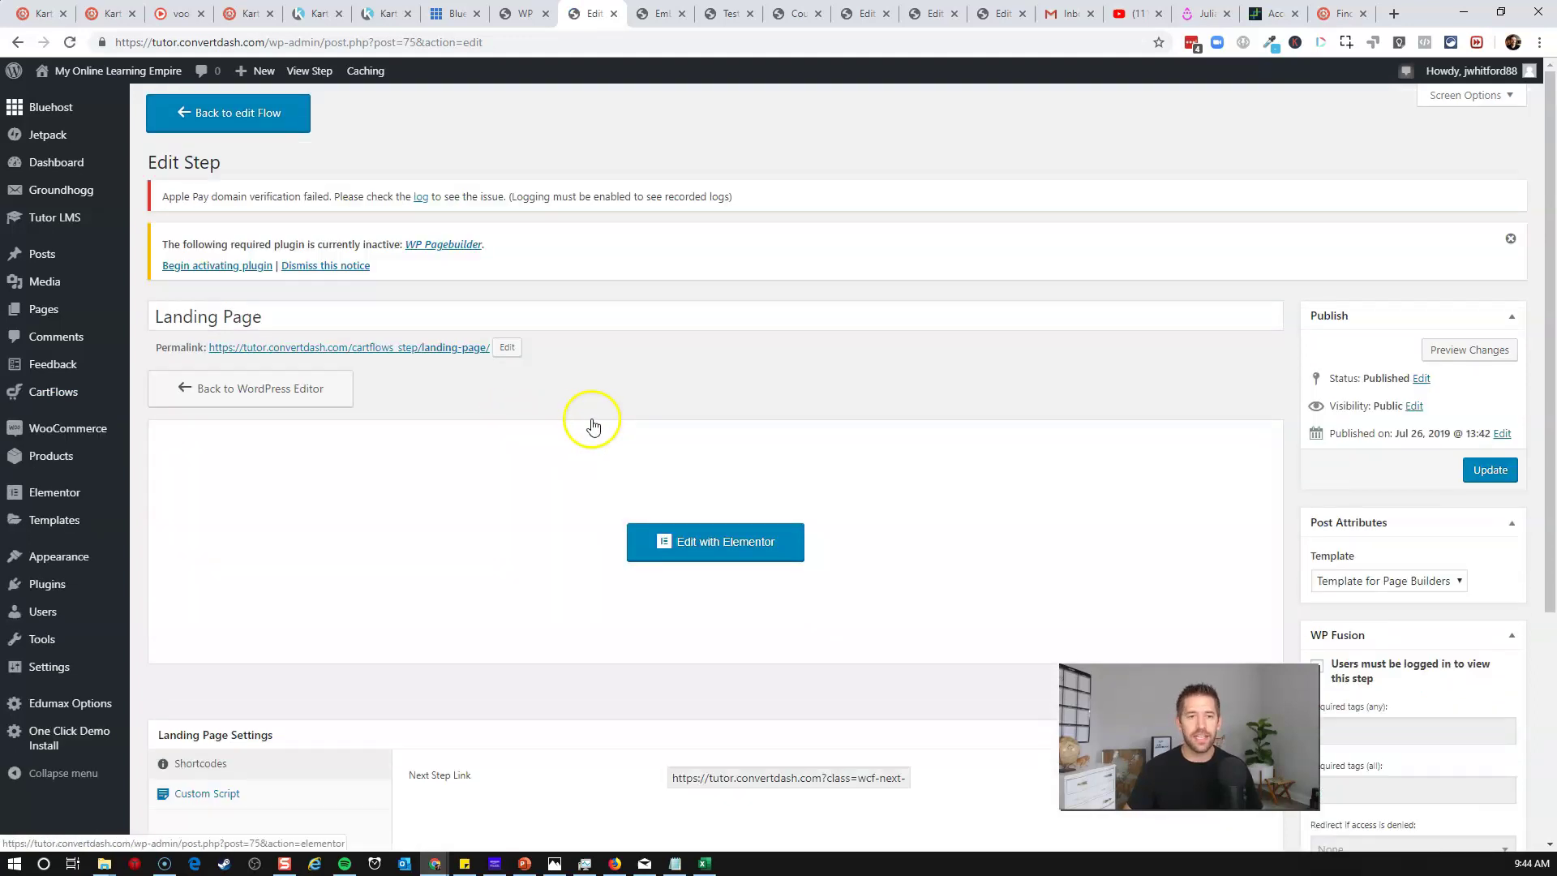
triple_click(492, 303)
type("Sales Funnel 101 Sales")
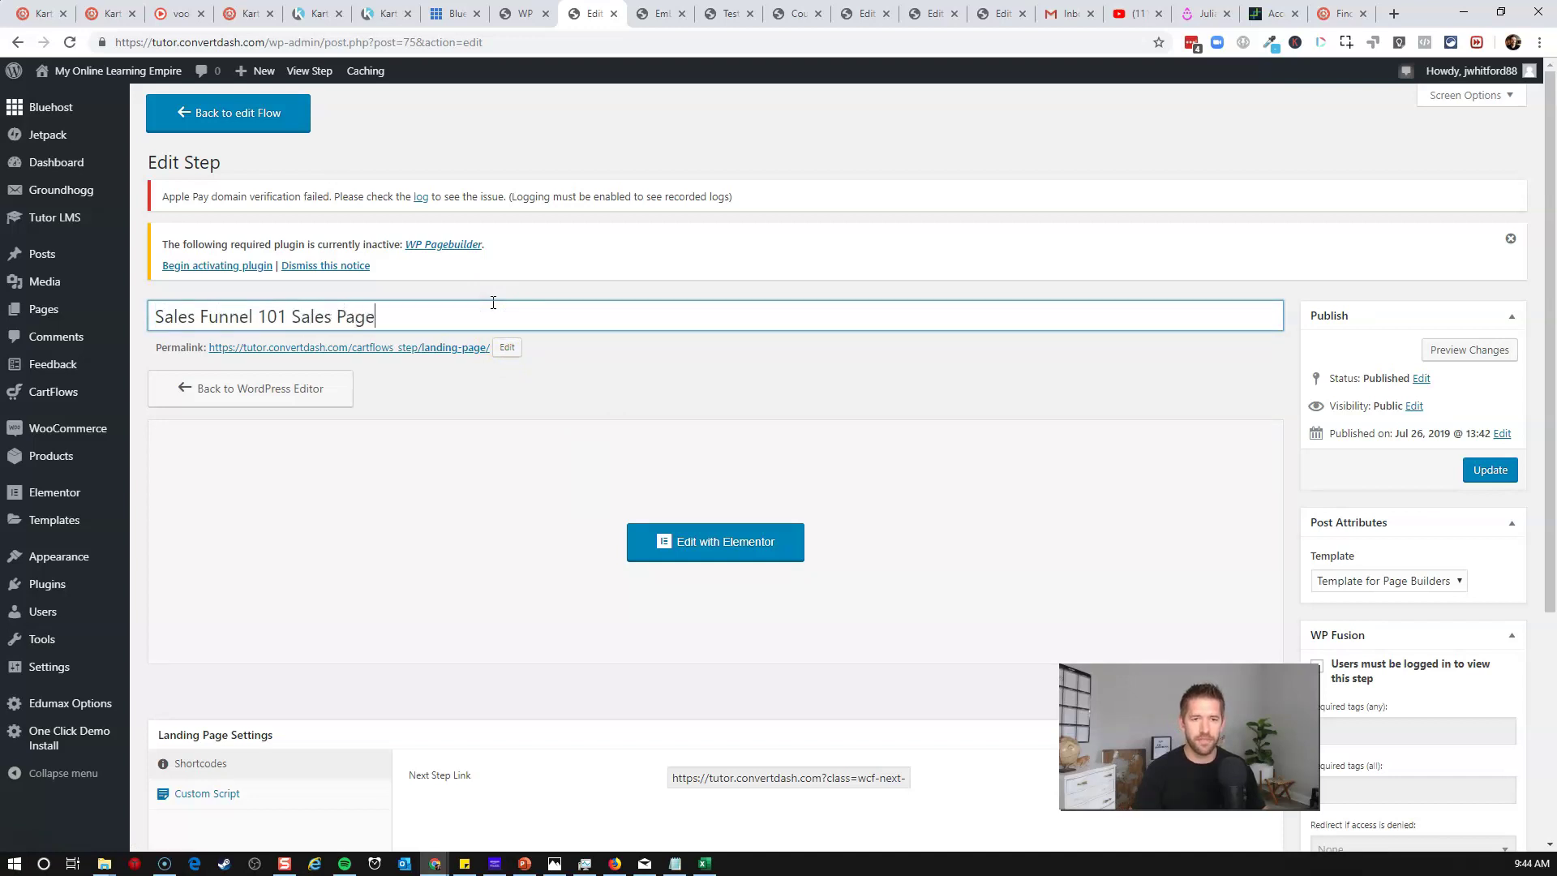
left_click(507, 347)
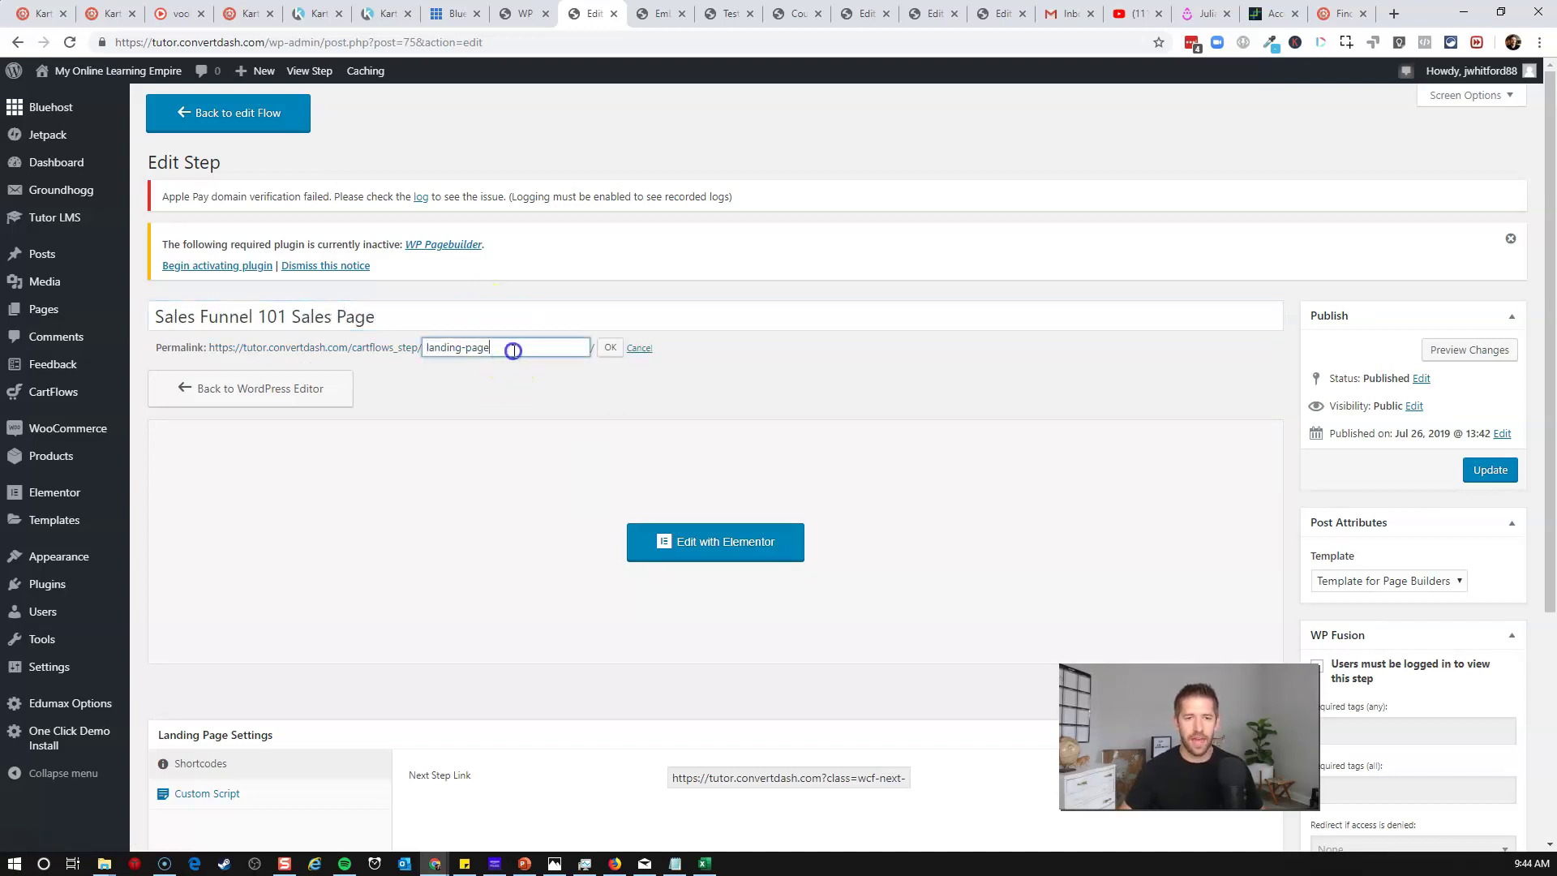
triple_click(514, 351)
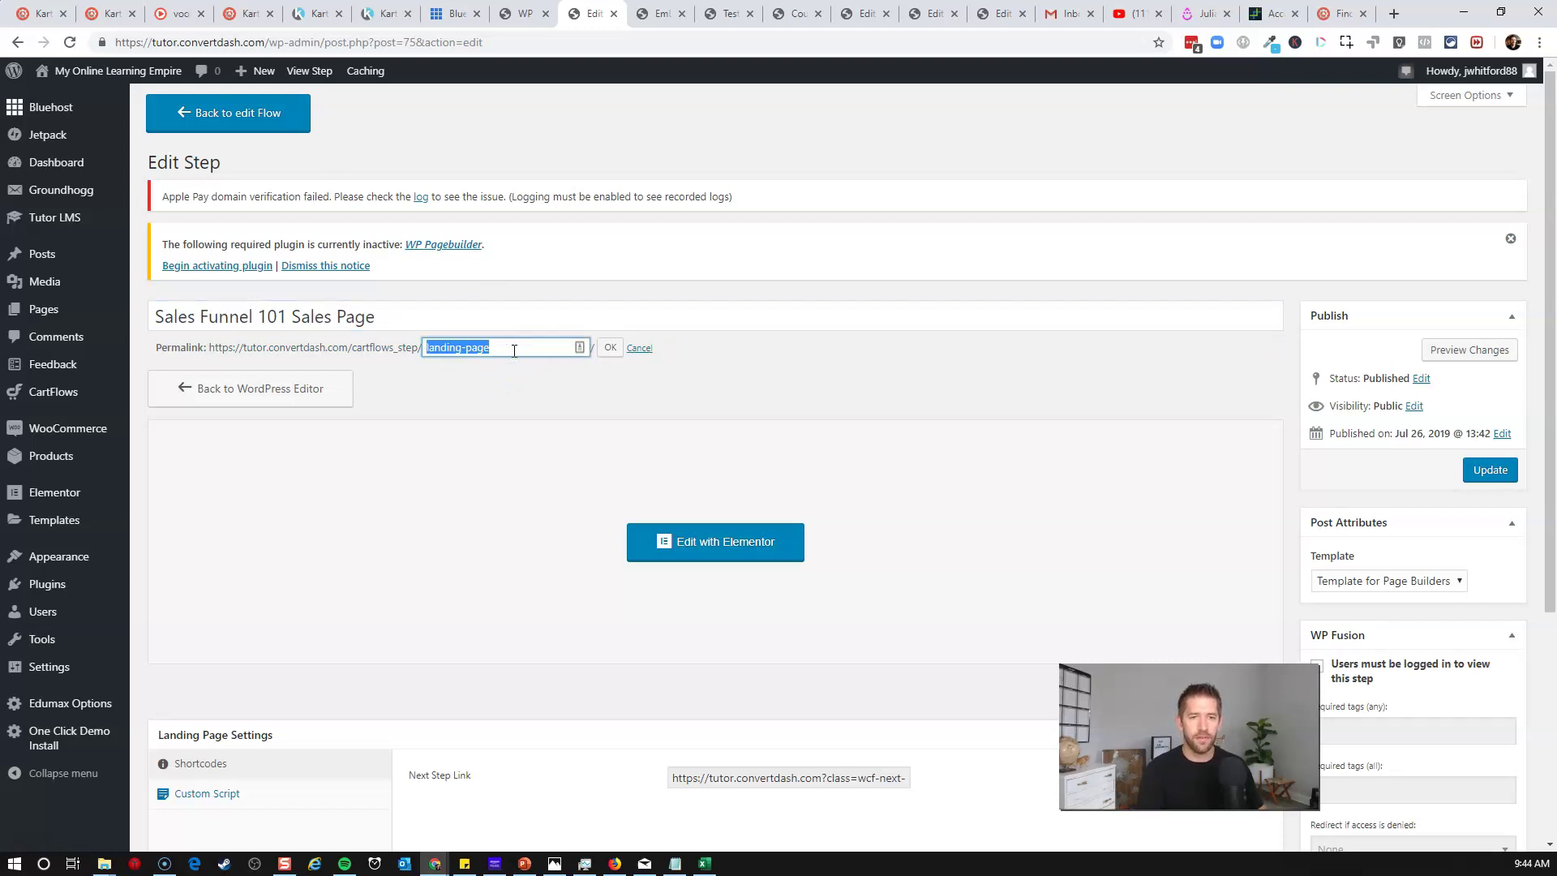
type("sales-funnel-101")
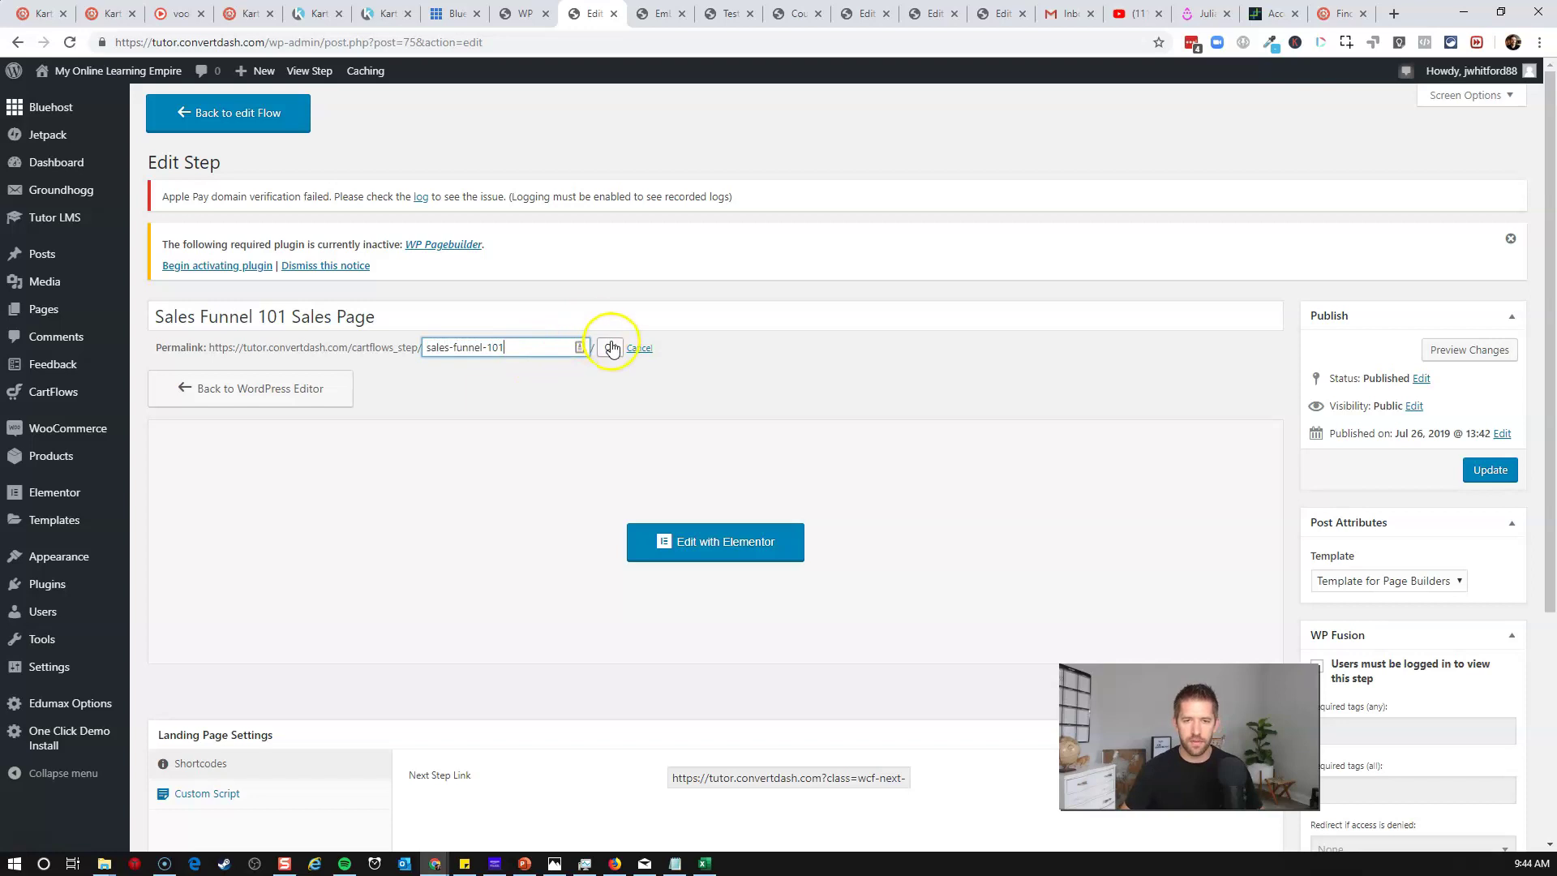
left_click(610, 347)
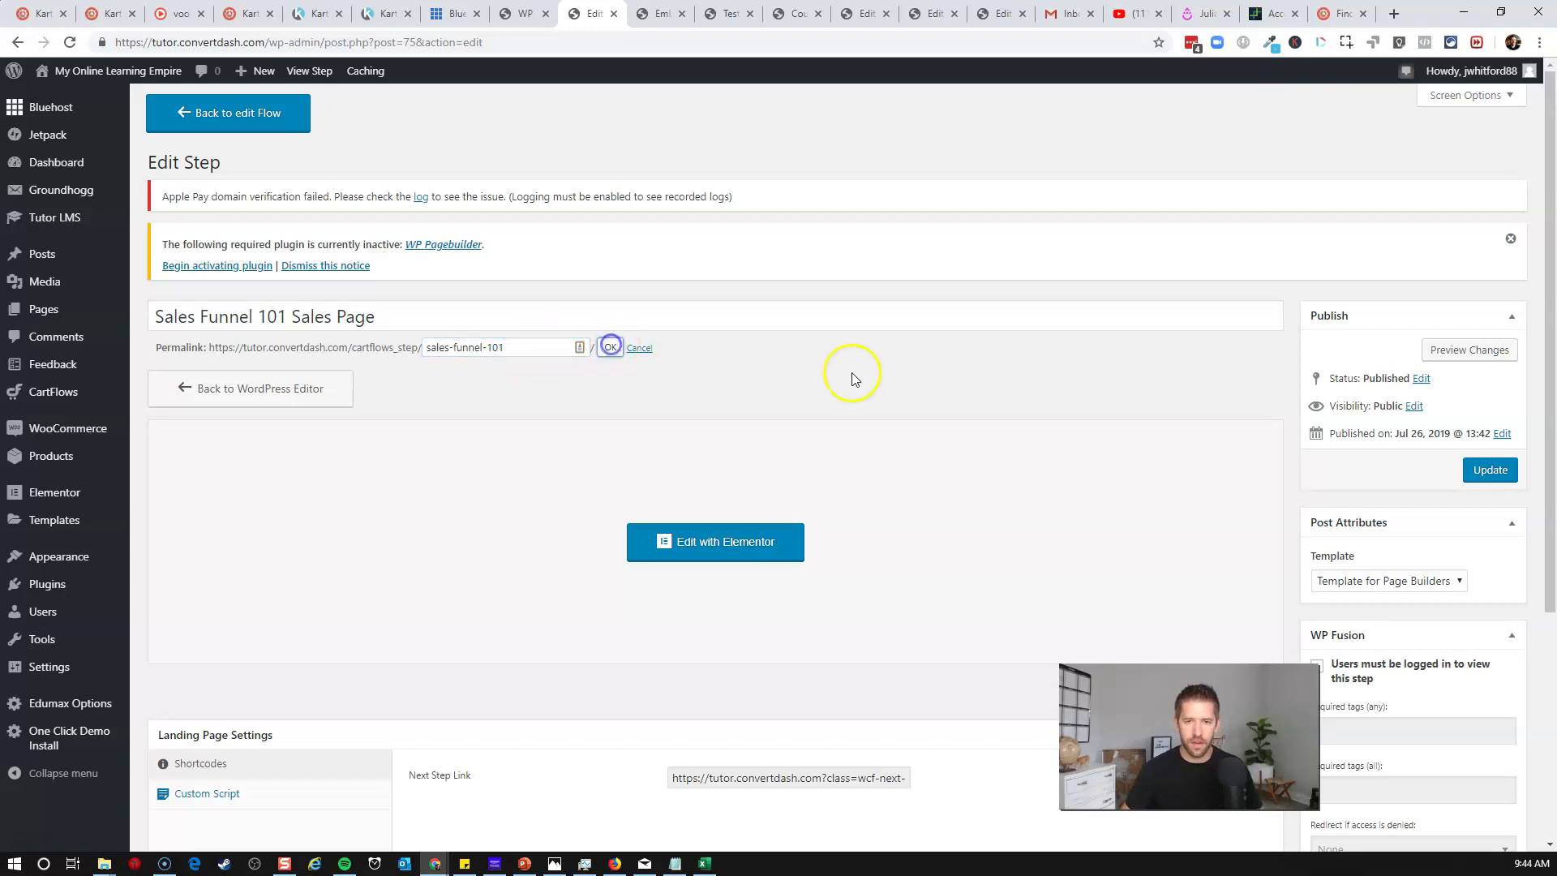
left_click(1489, 469)
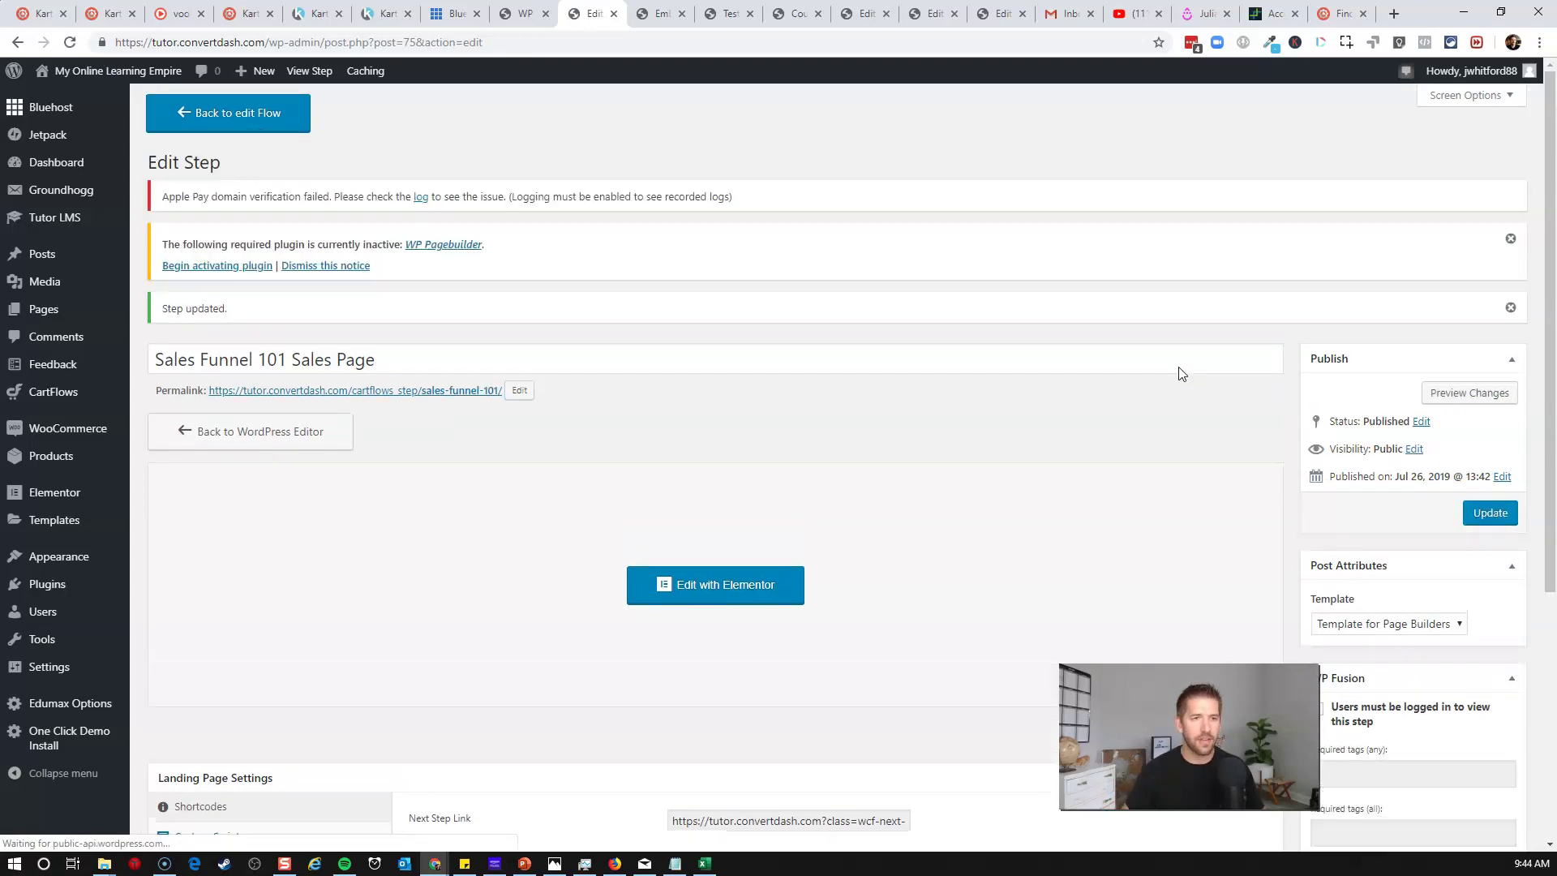
- Go to the Tutor LMS courses list and open Sales Funnel 101 for editing
mouse_move(52, 219)
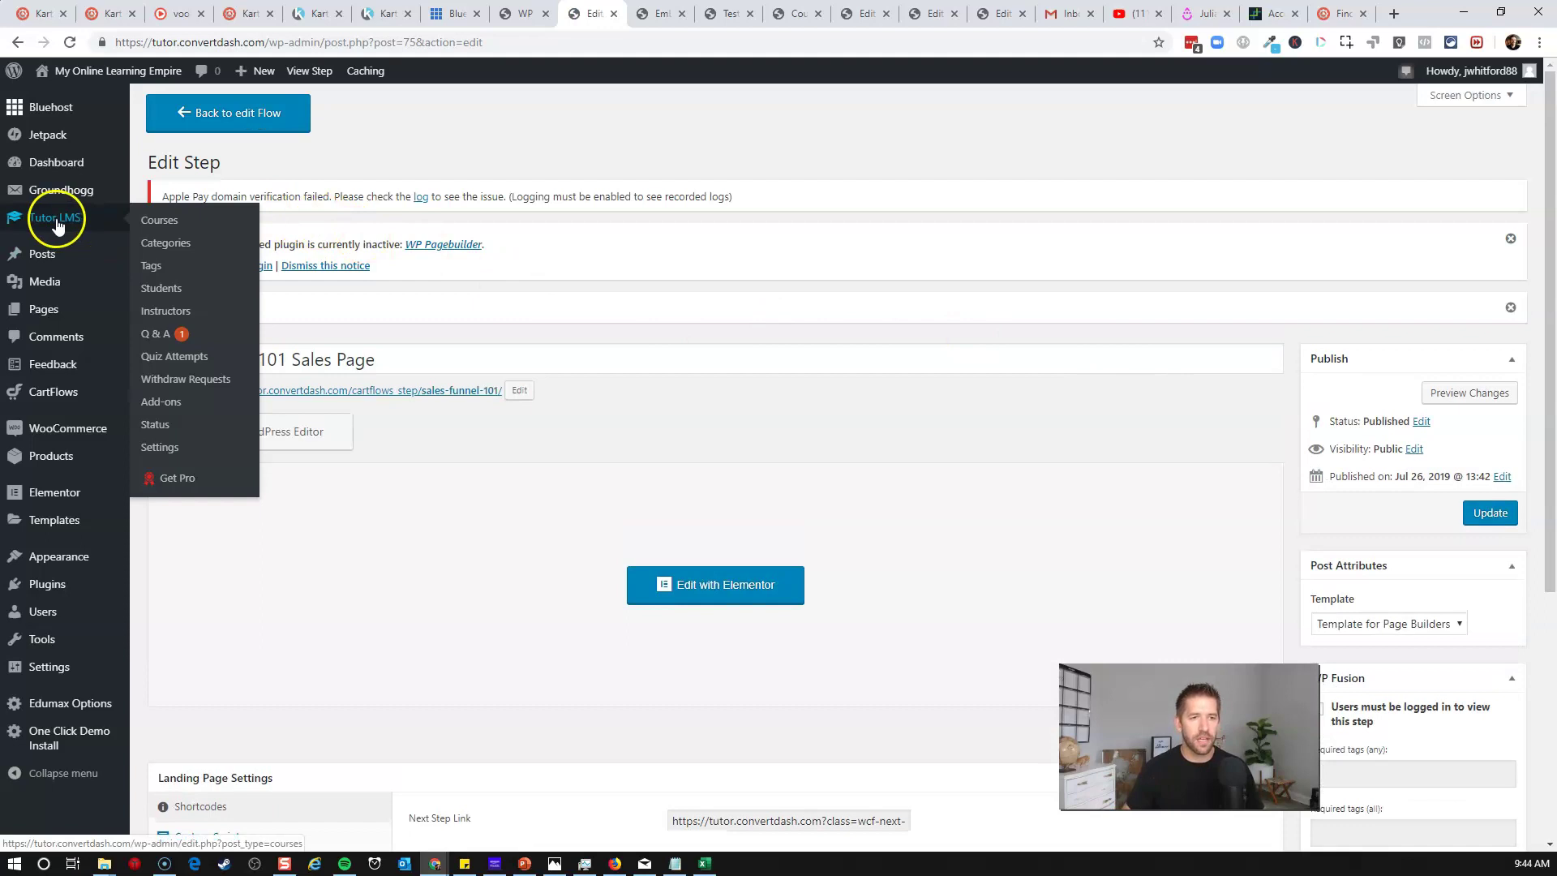
left_click(212, 225)
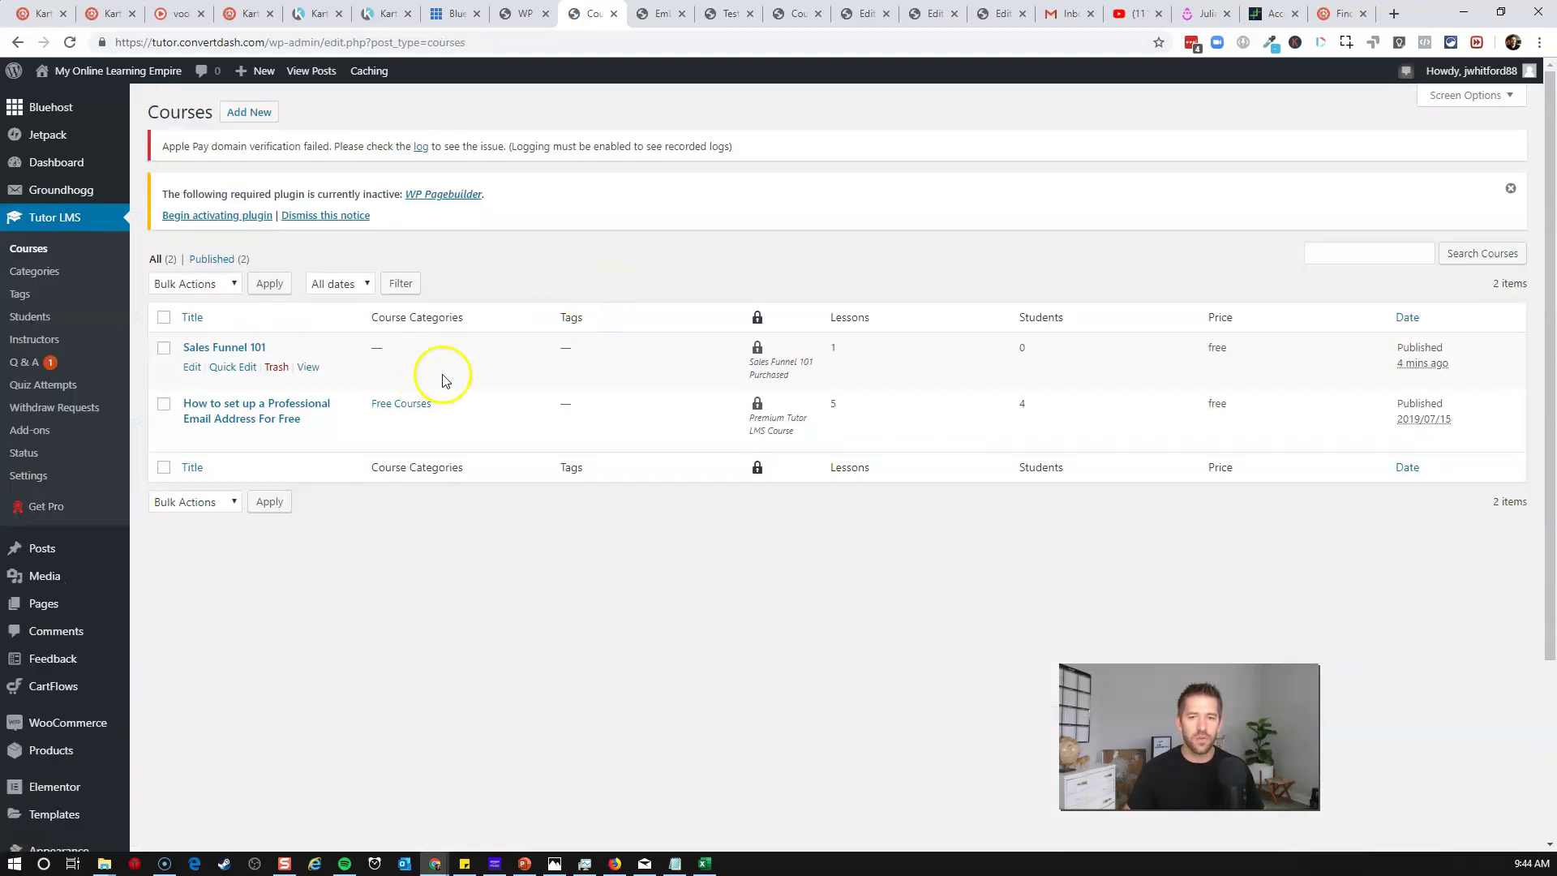
triple_click(769, 367)
left_click(813, 381)
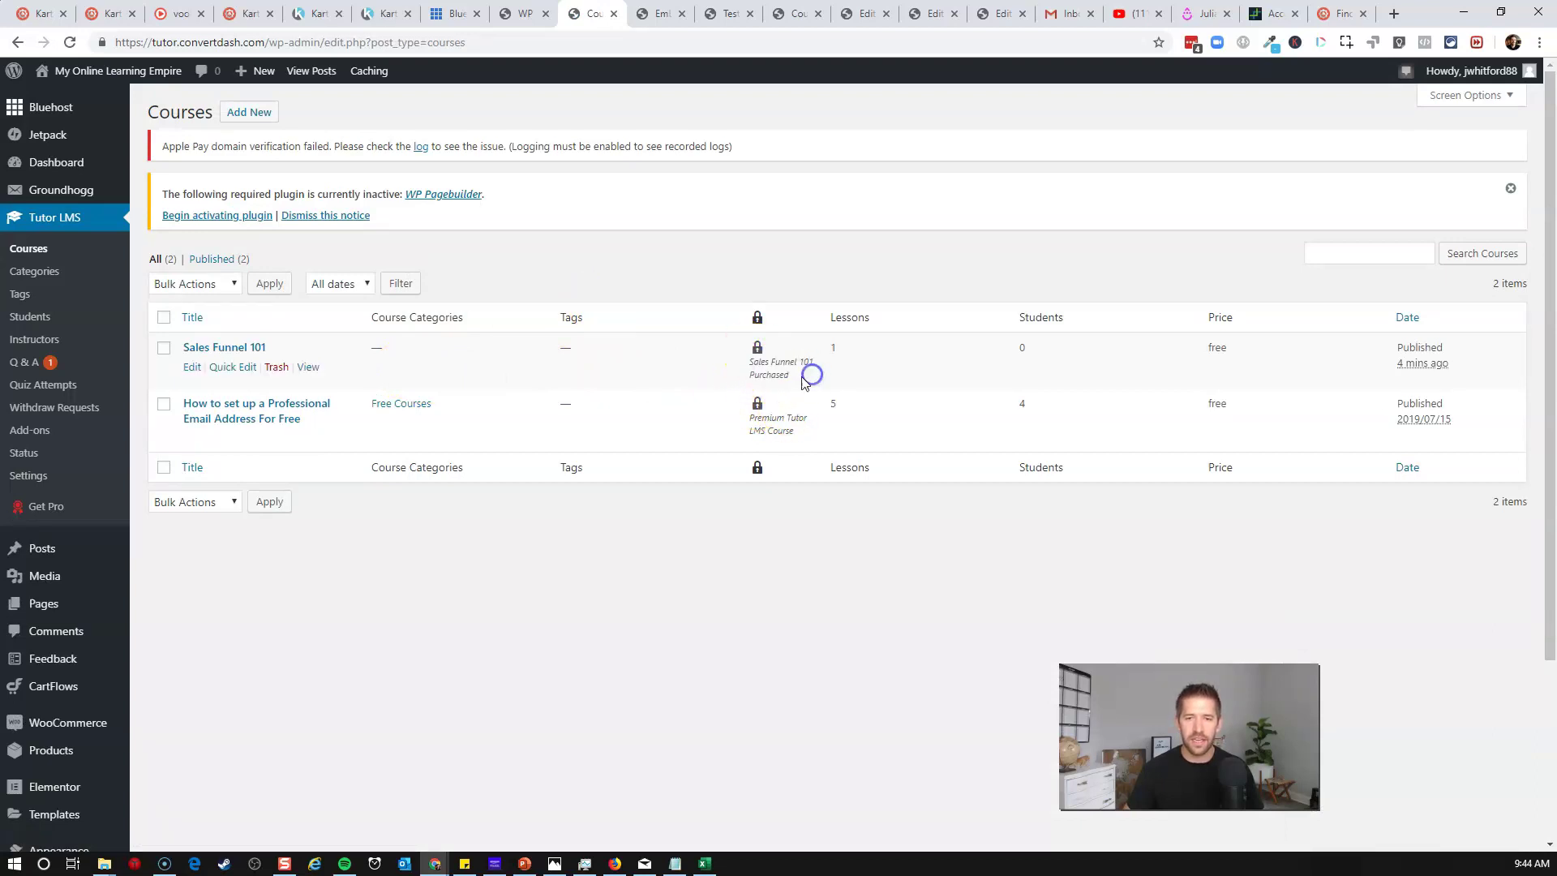
left_click_drag(810, 372, 741, 373)
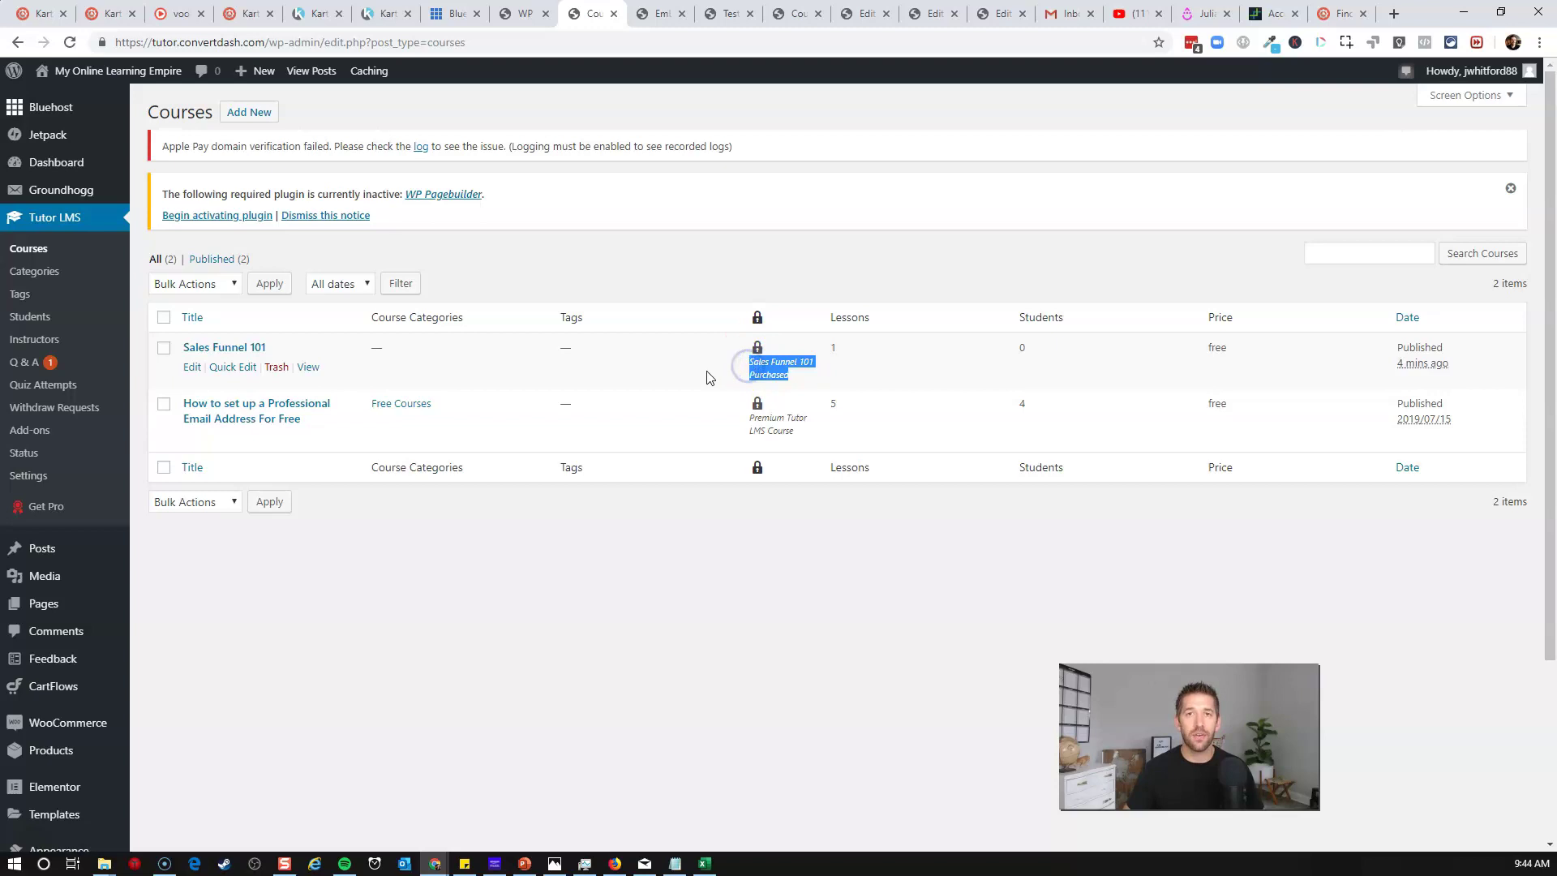
left_click(704, 369)
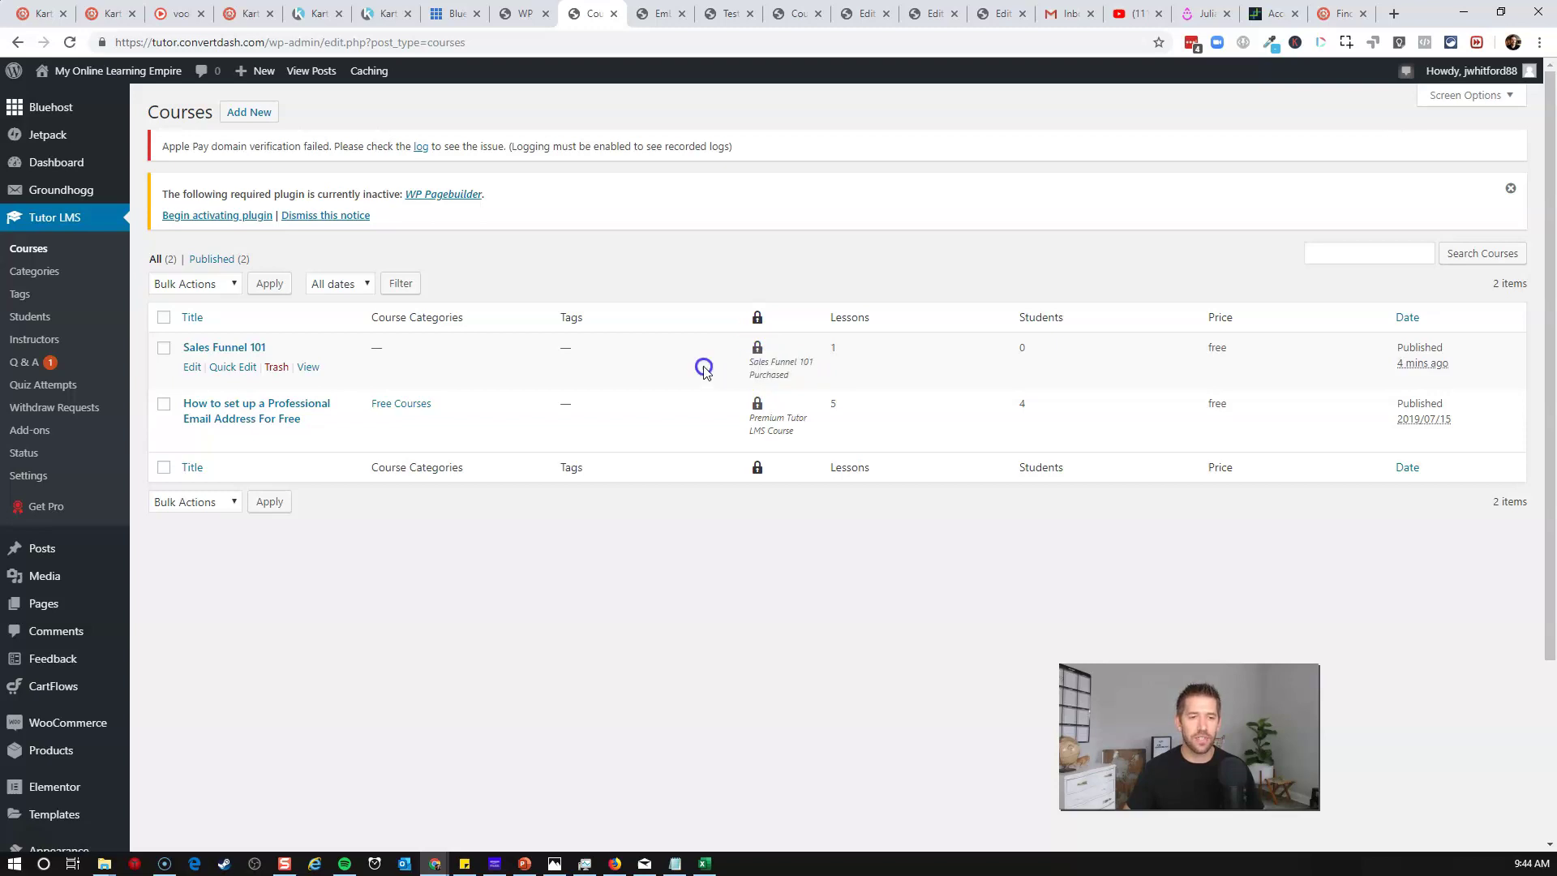
left_click(244, 348)
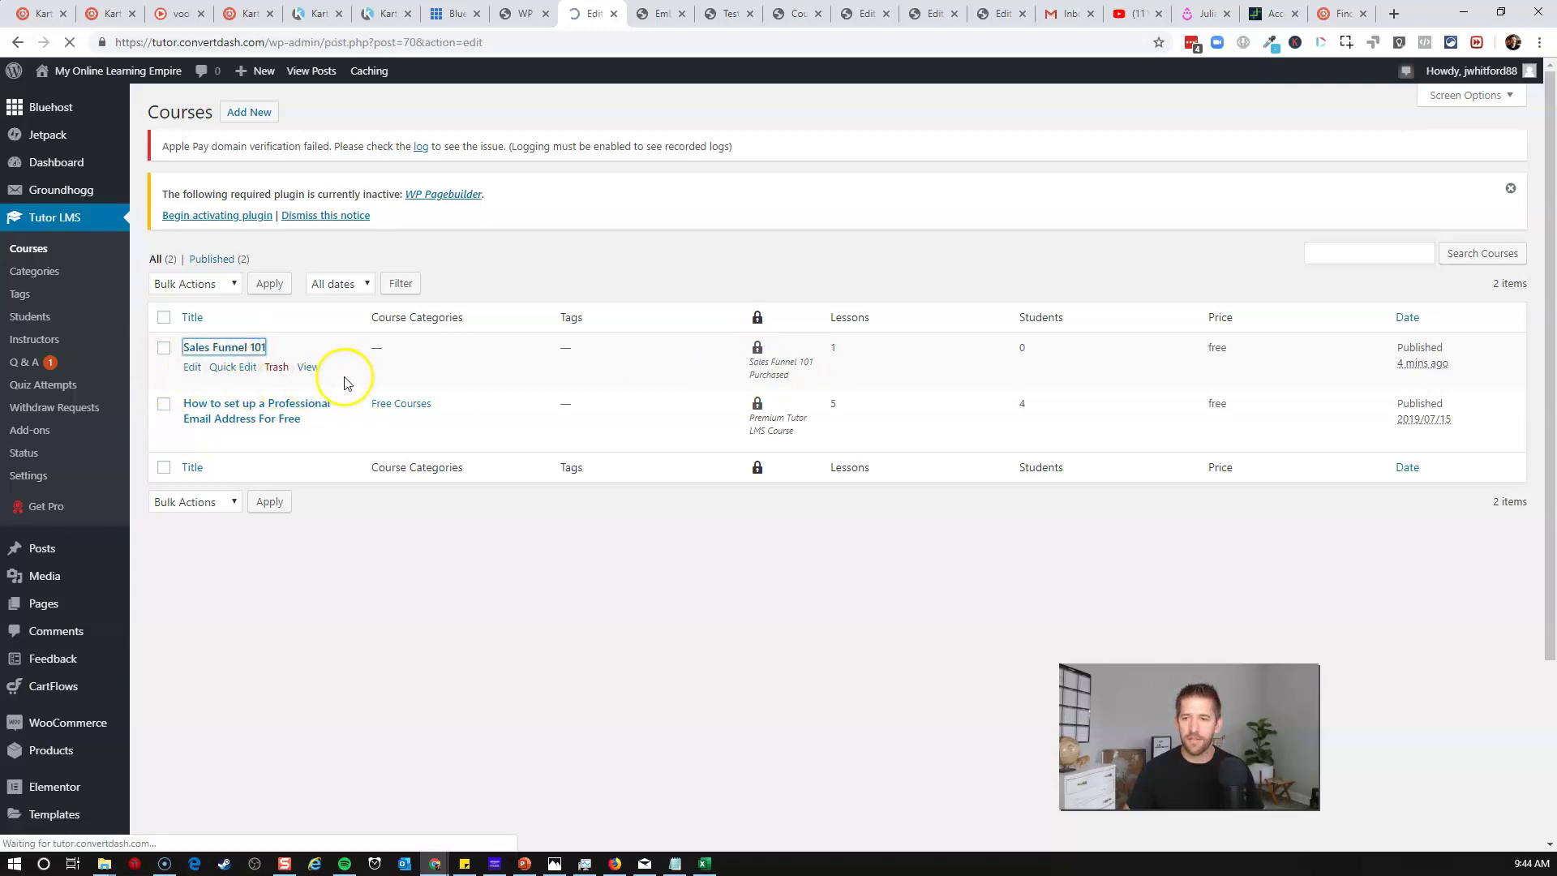
scroll(1416, 584, "down", 15)
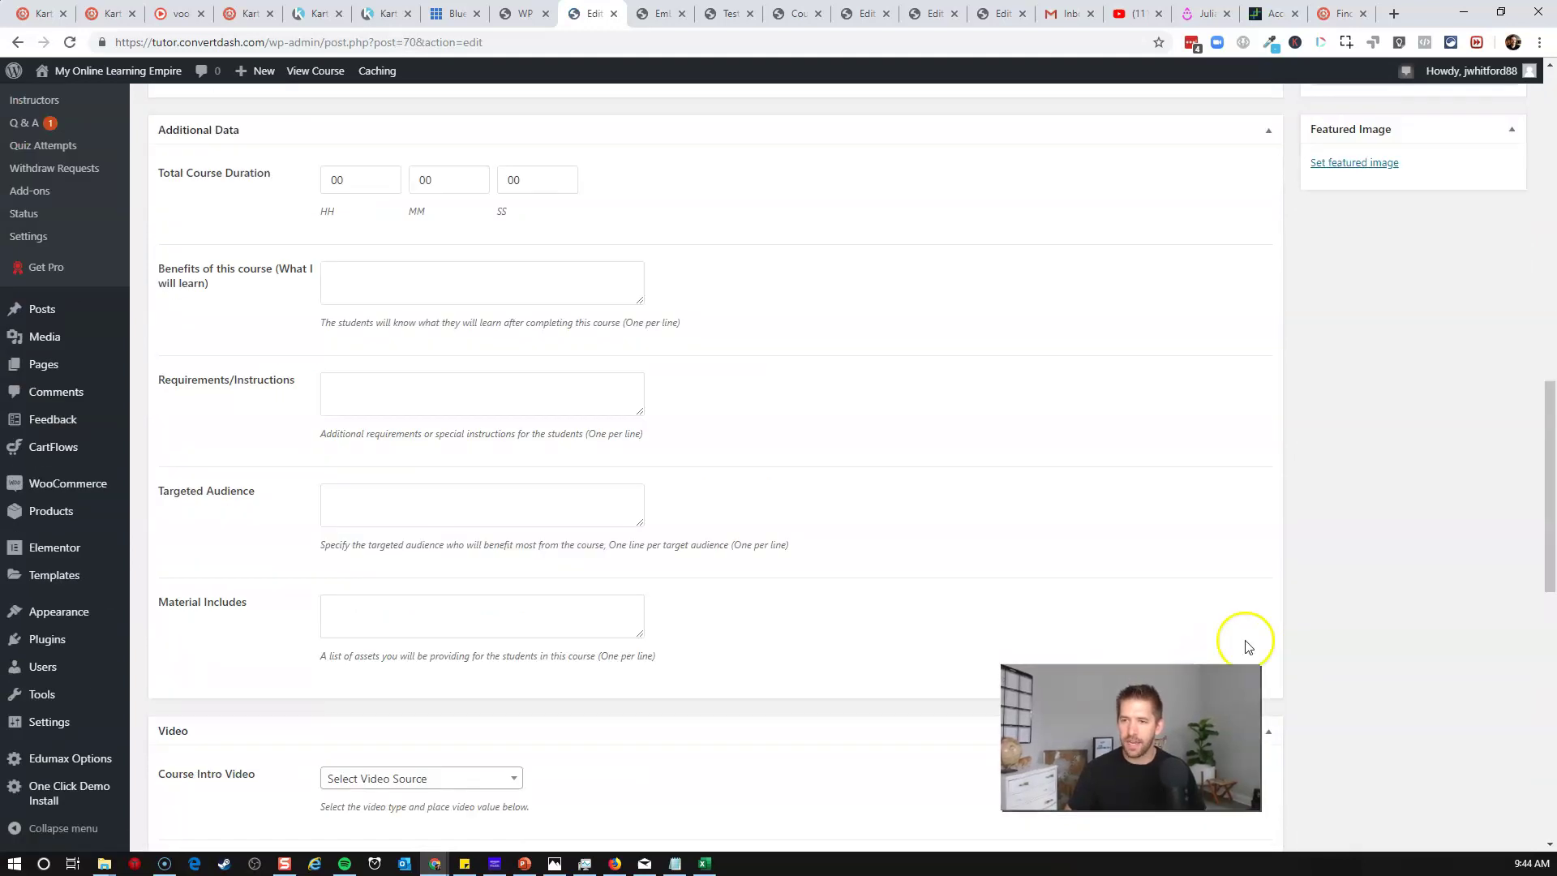
scroll(1373, 609, "up", 7)
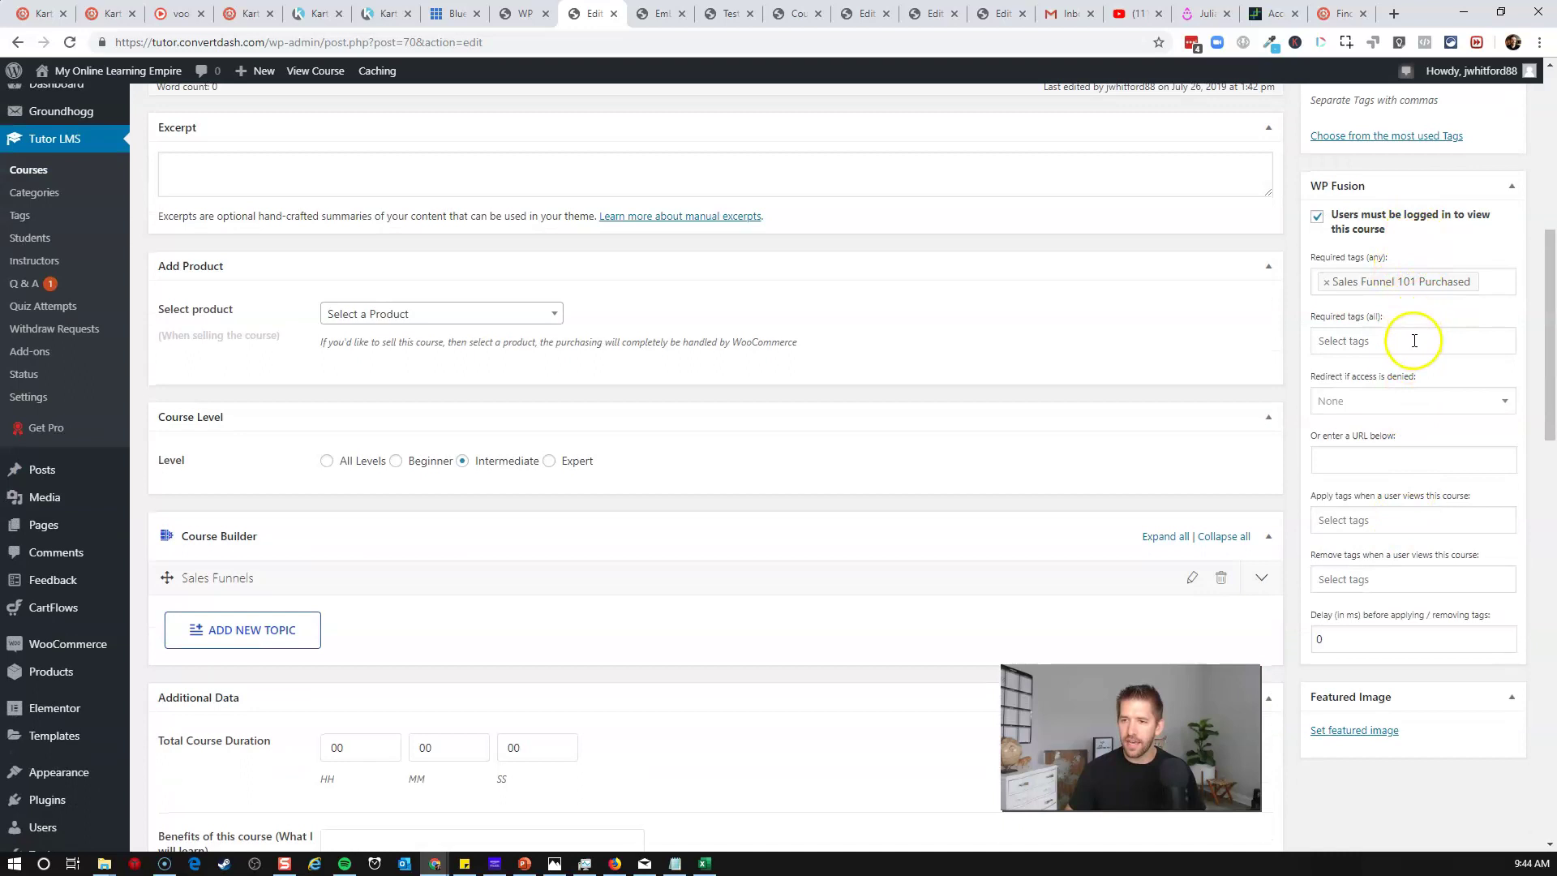
- Redirect visitors denied access to Sales Funnel 101 Sales Page and update the course
left_click(1382, 407)
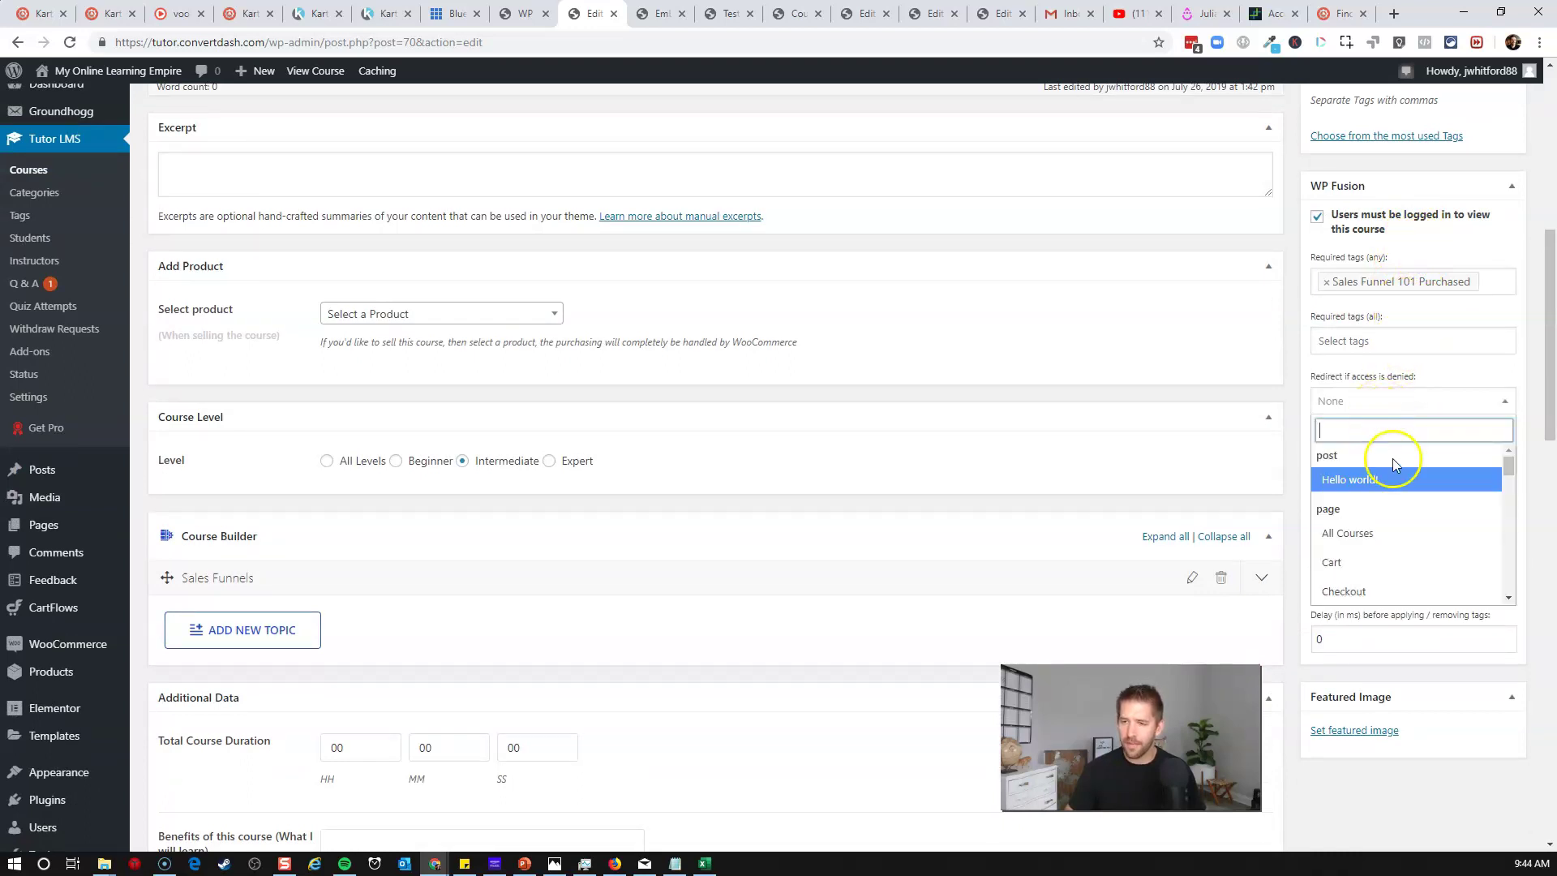
scroll(1399, 488, "down", 5)
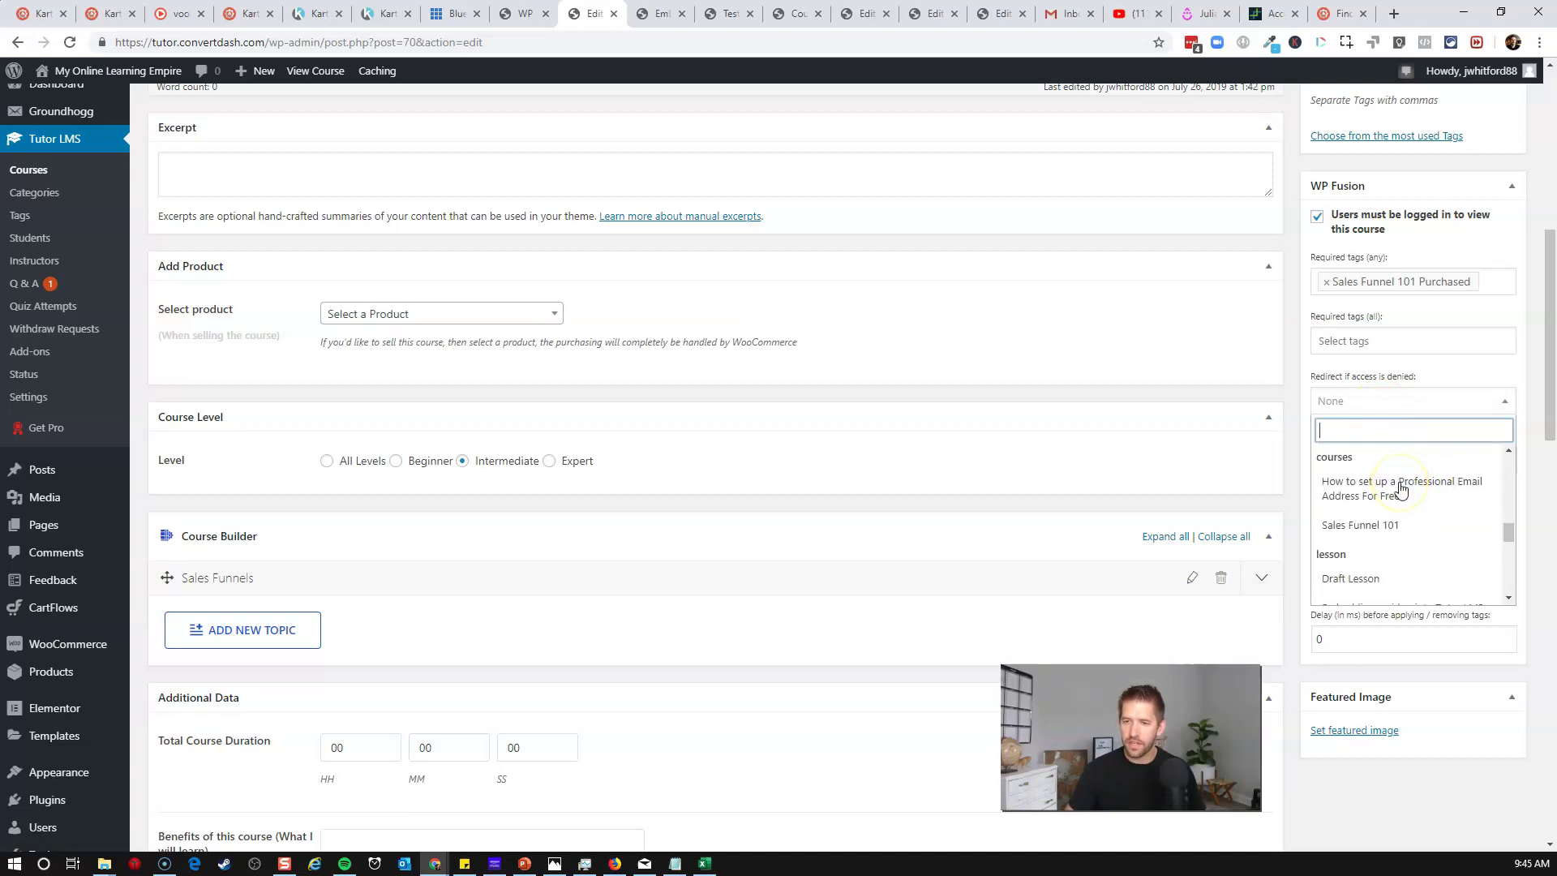
left_click_drag(1510, 529, 1512, 580)
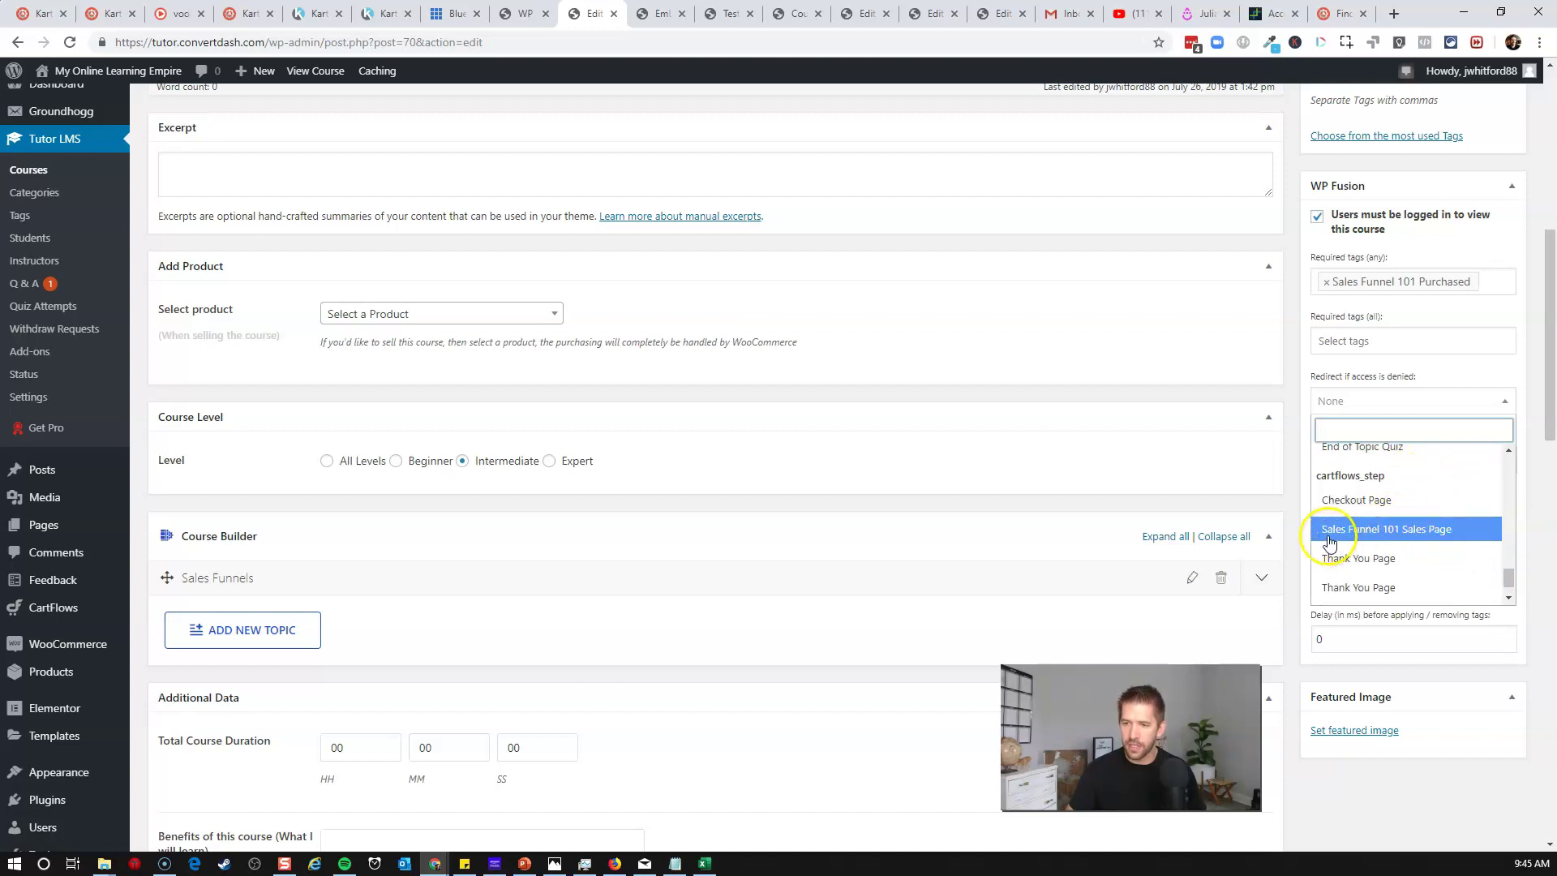
left_click(1412, 539)
scroll(1419, 532, "up", 6)
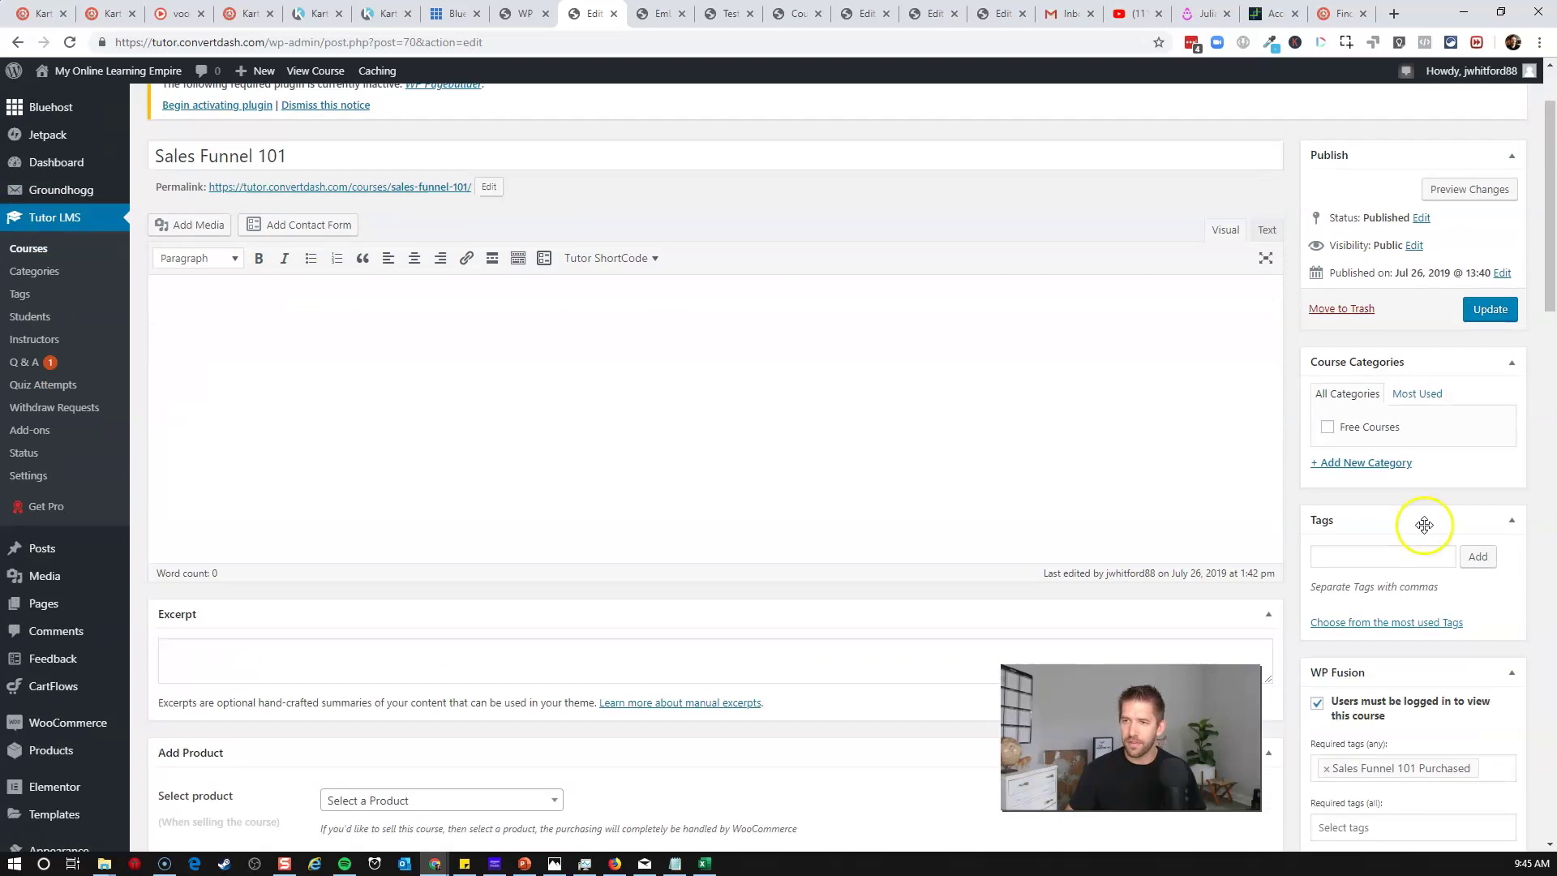
left_click(1502, 318)
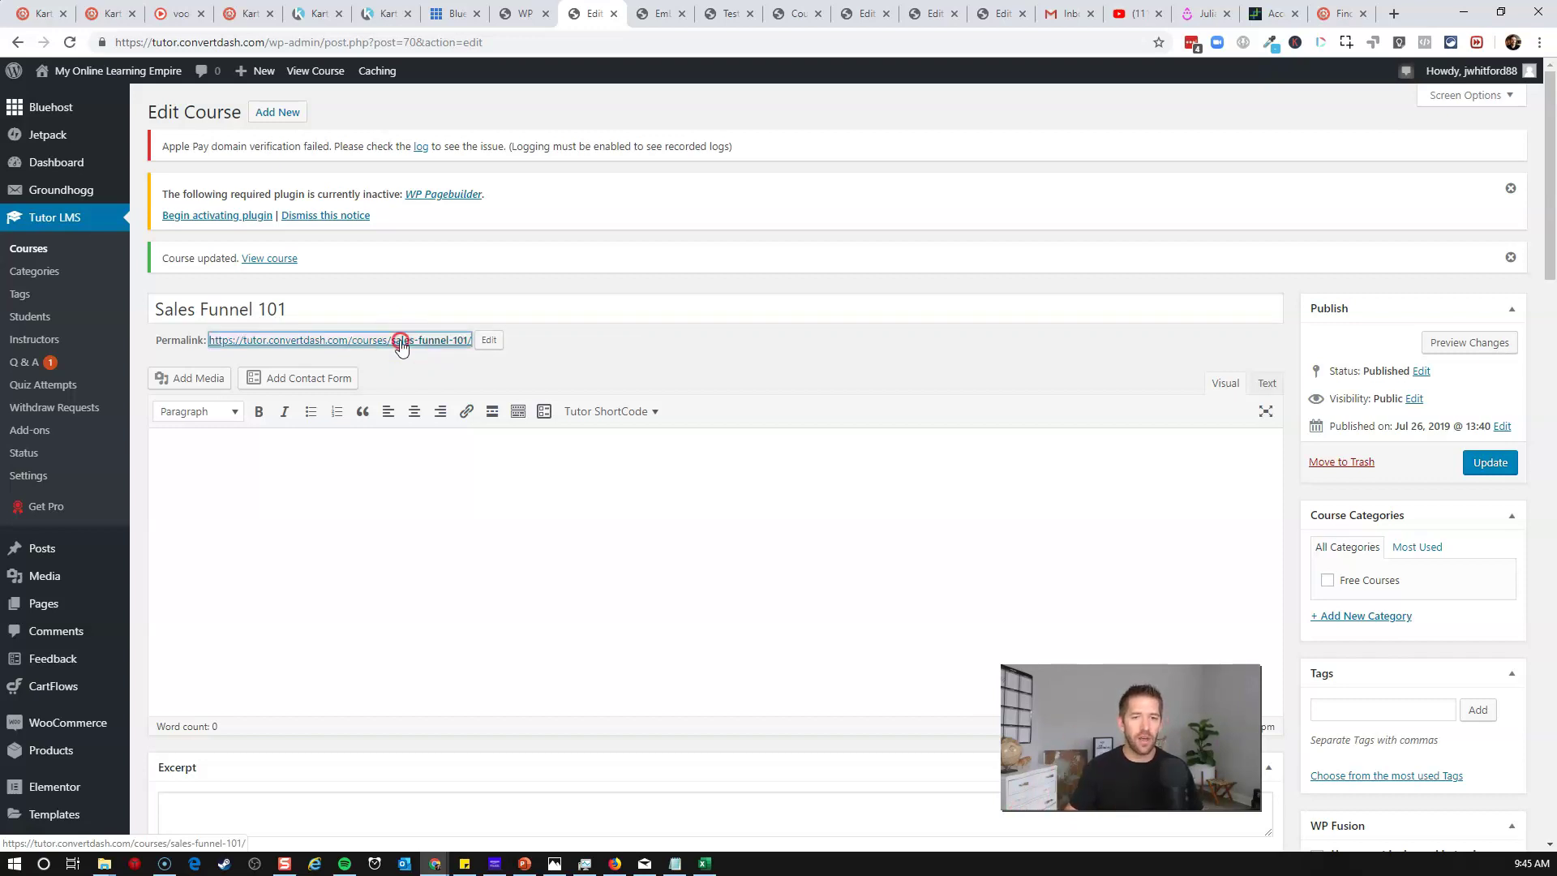
- Copy the course permalink, then open Sales Funnel 101 Flow's Thank You Page in Elementor
right_click(400, 341)
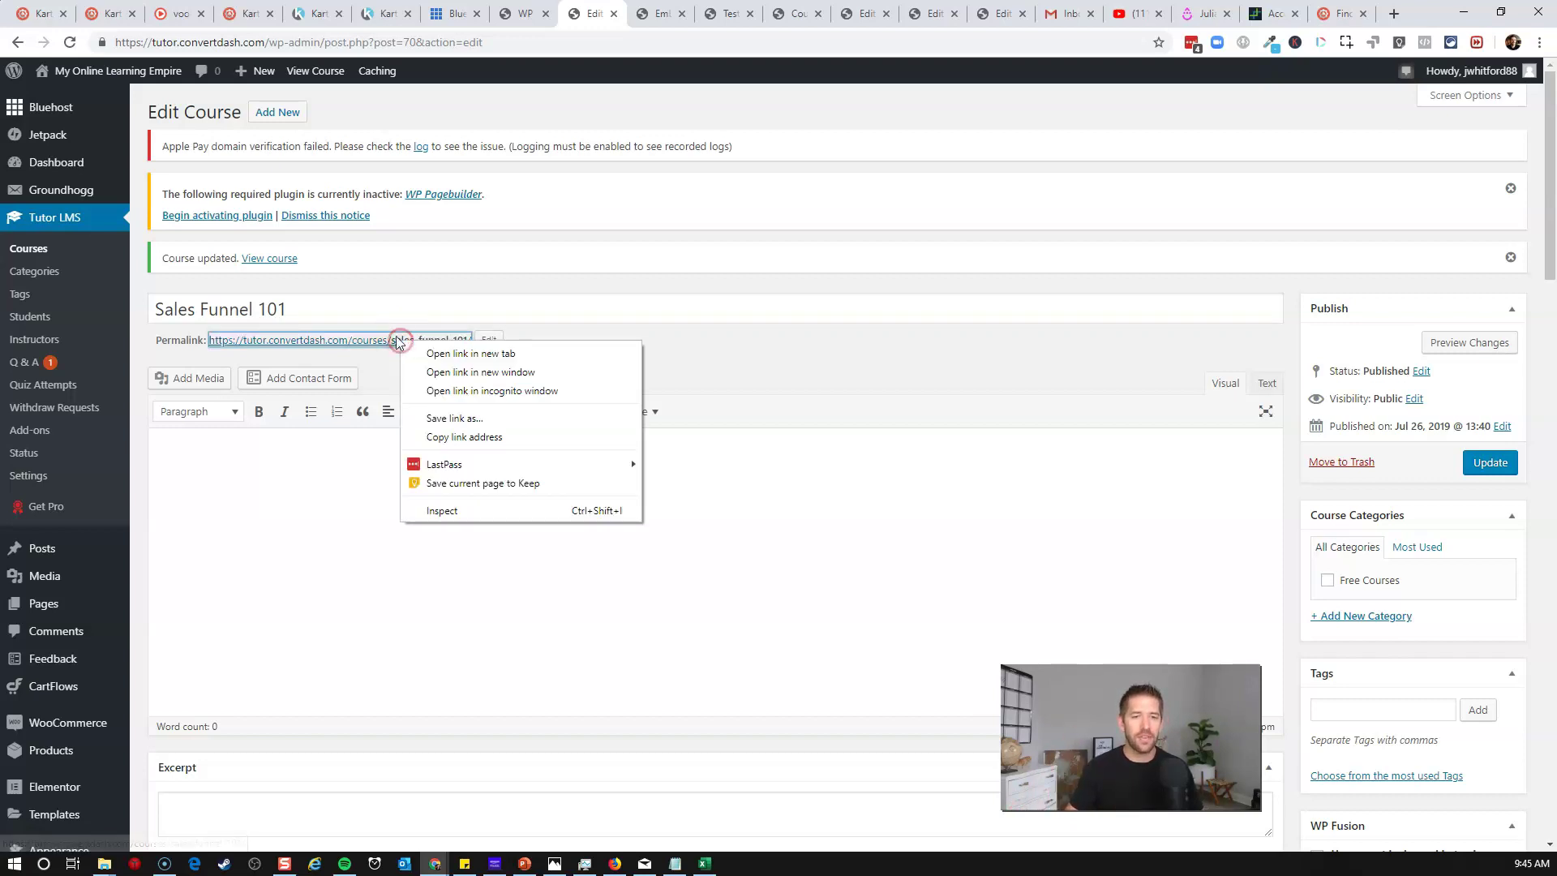
left_click(474, 442)
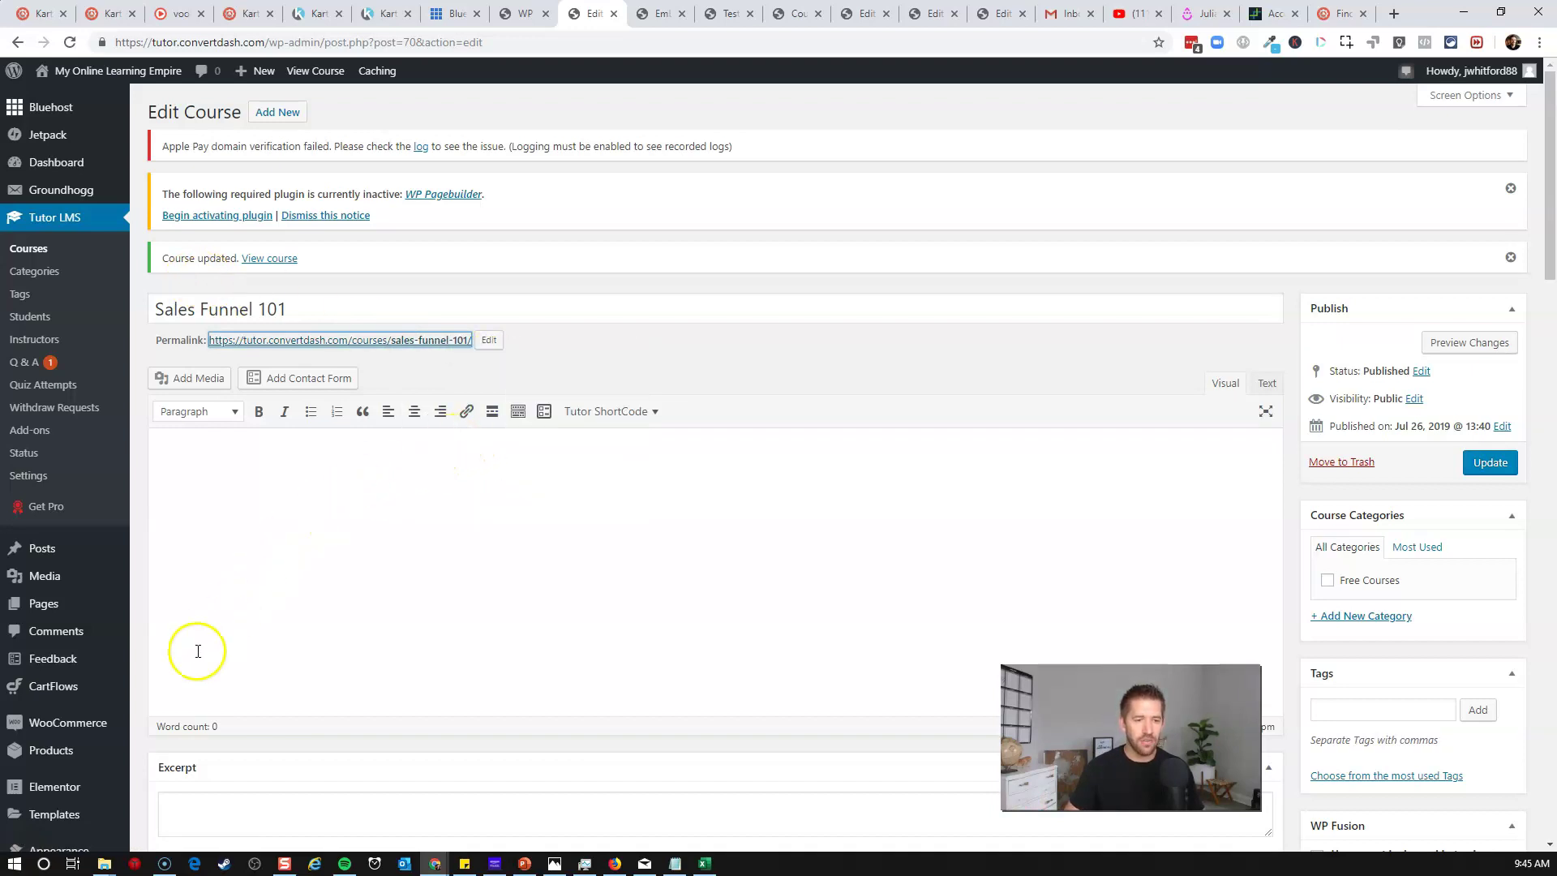
mouse_move(94, 689)
left_click(155, 689)
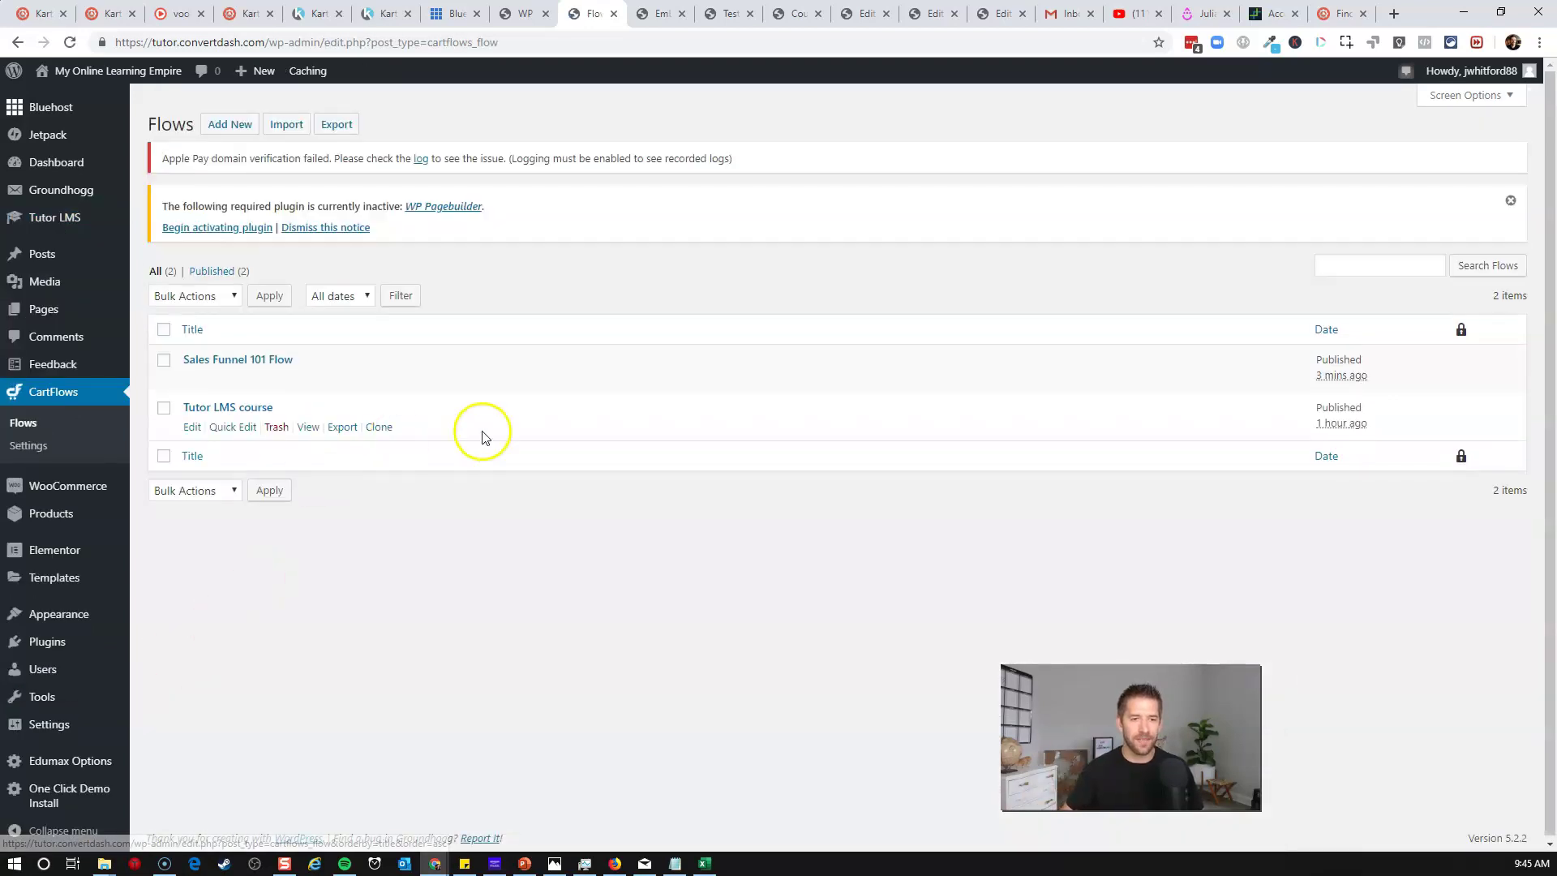
left_click(284, 363)
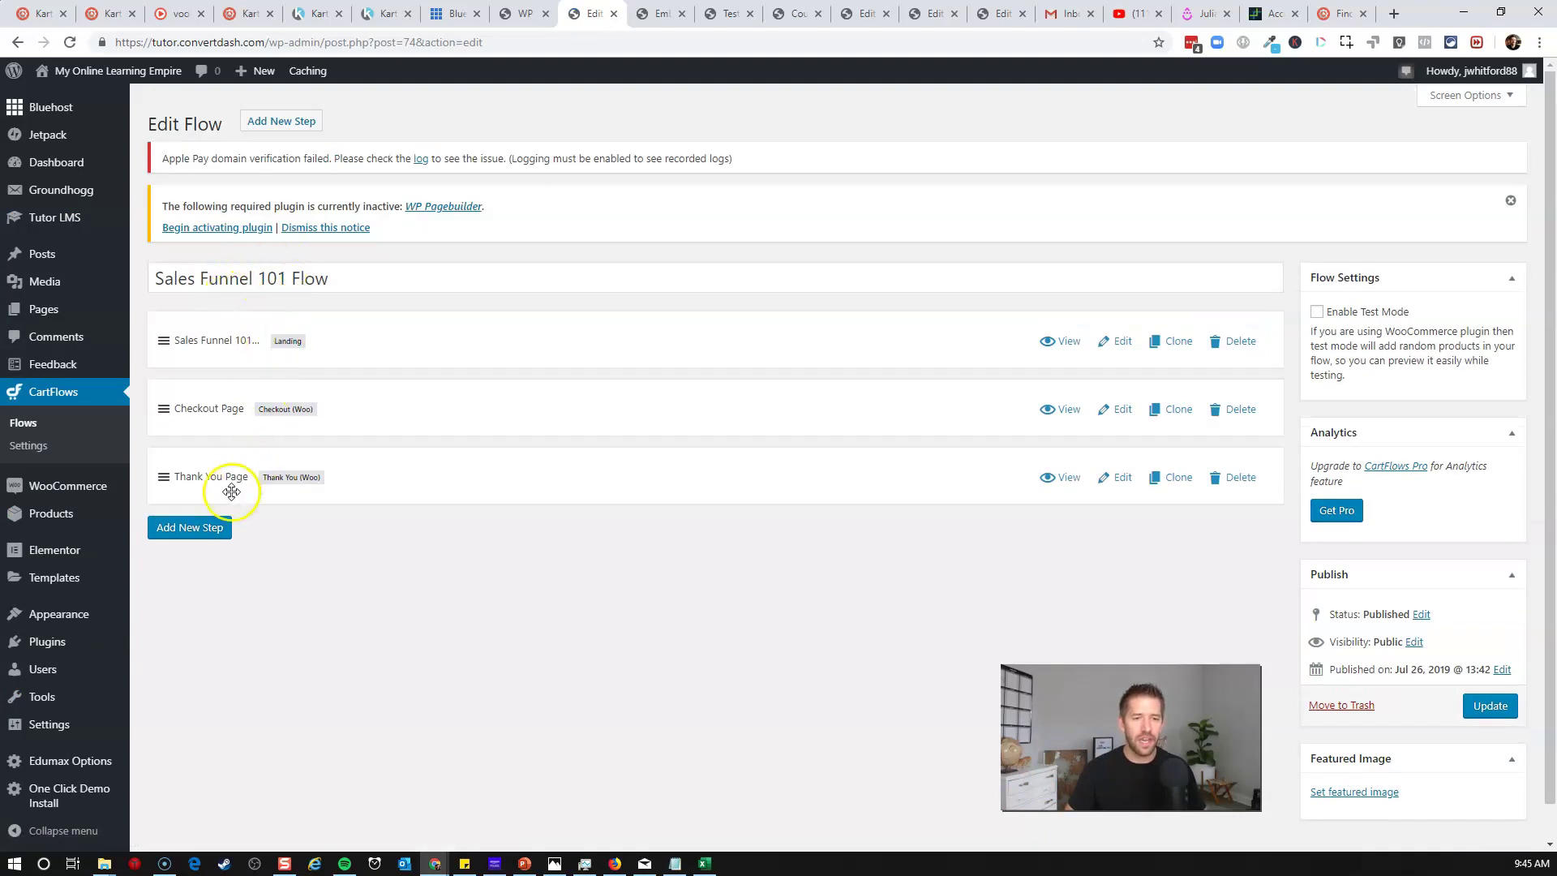
left_click(1124, 480)
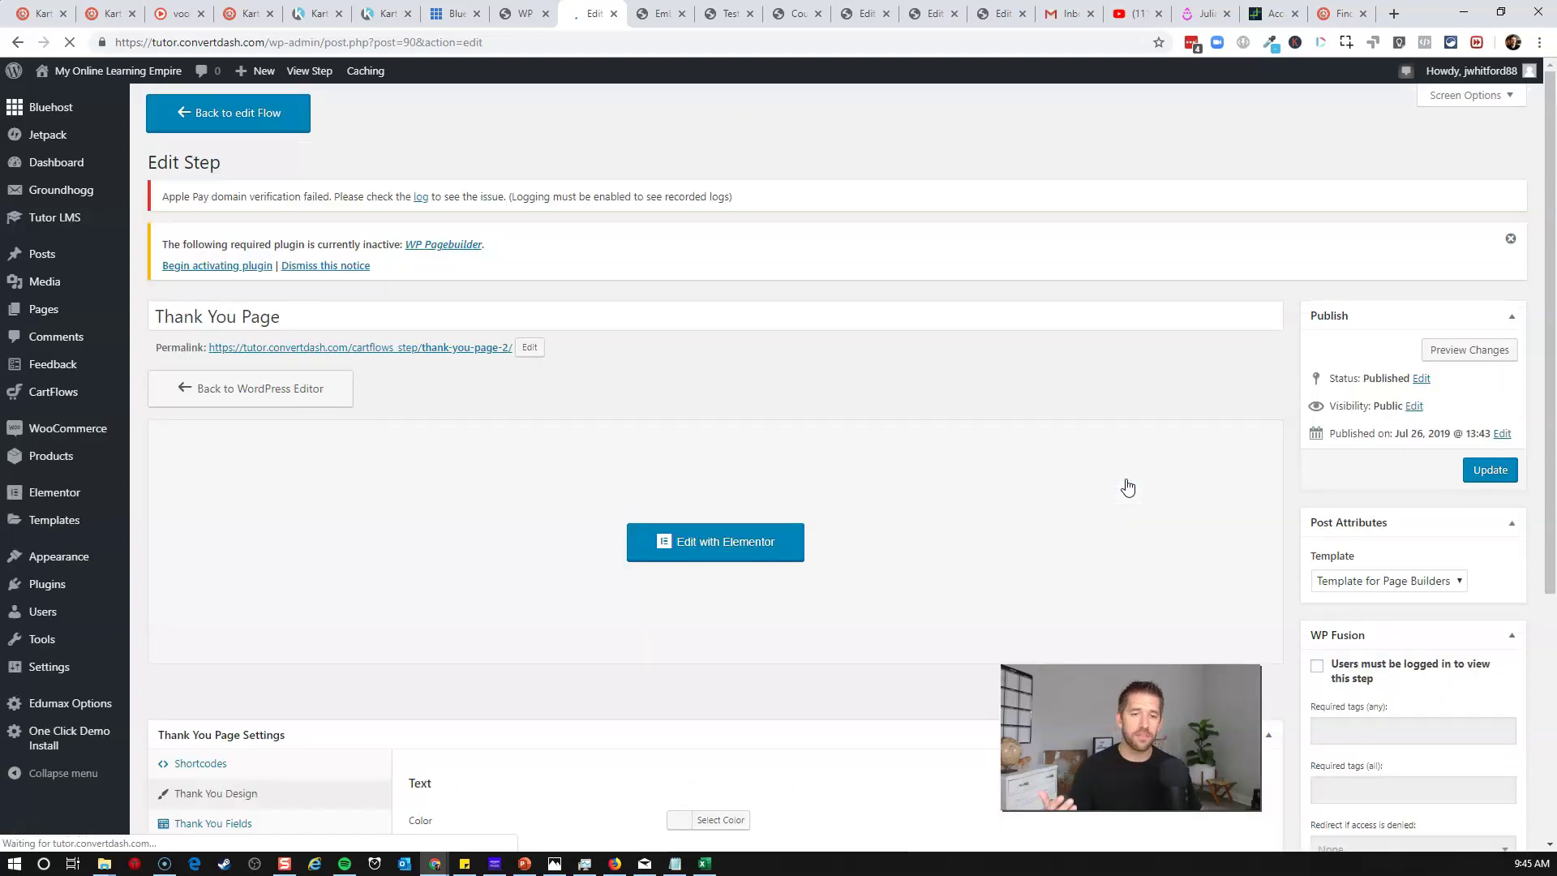
left_click(752, 544)
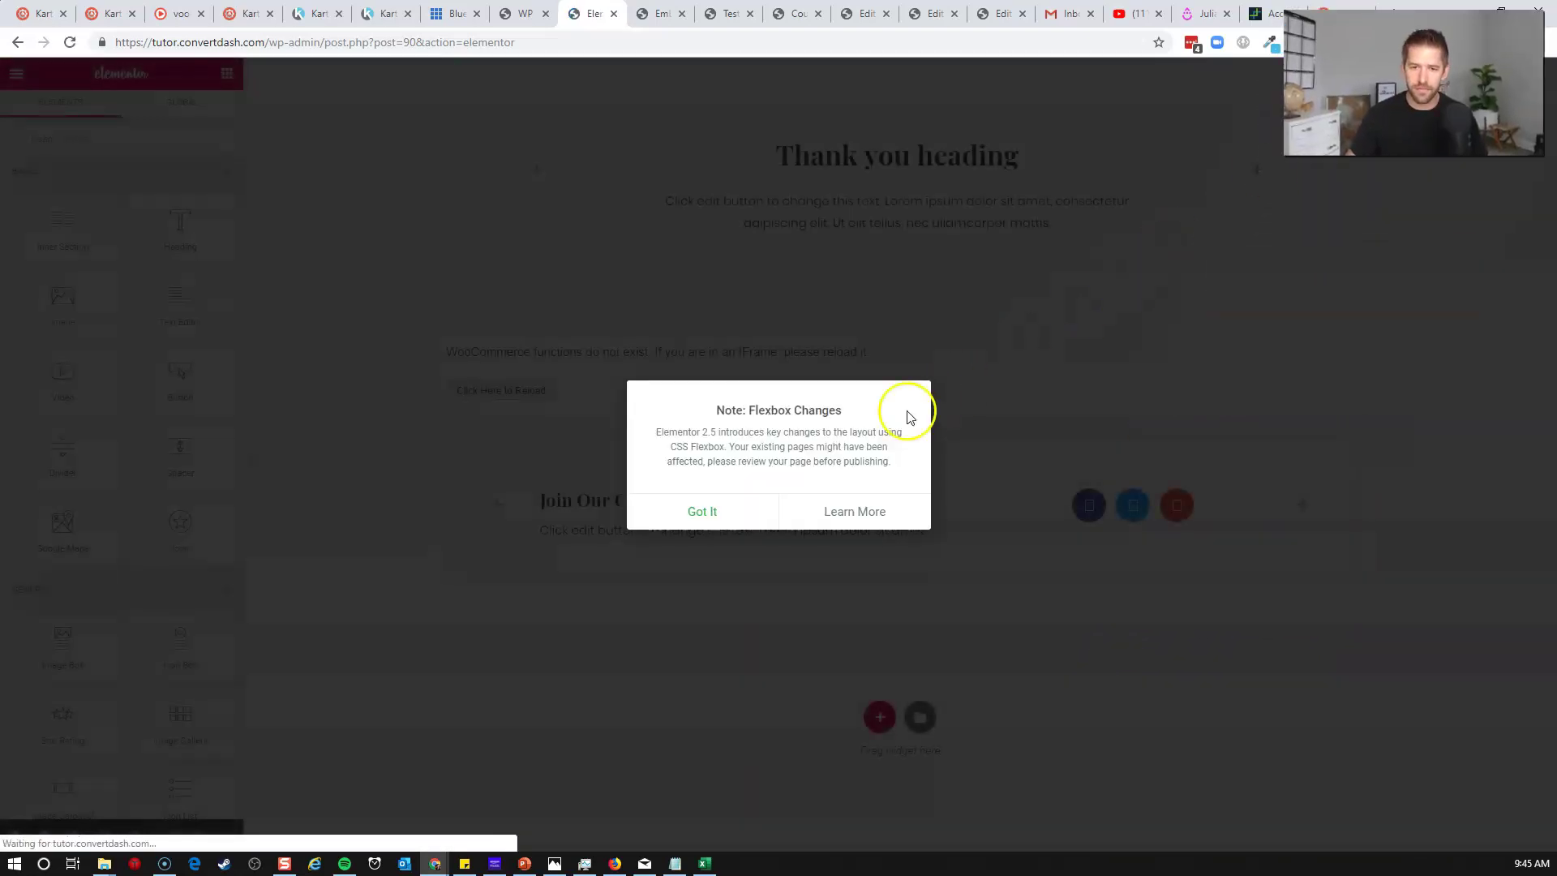
- Add a Button widget beneath the Thank you heading on the thank-you page
left_click(705, 514)
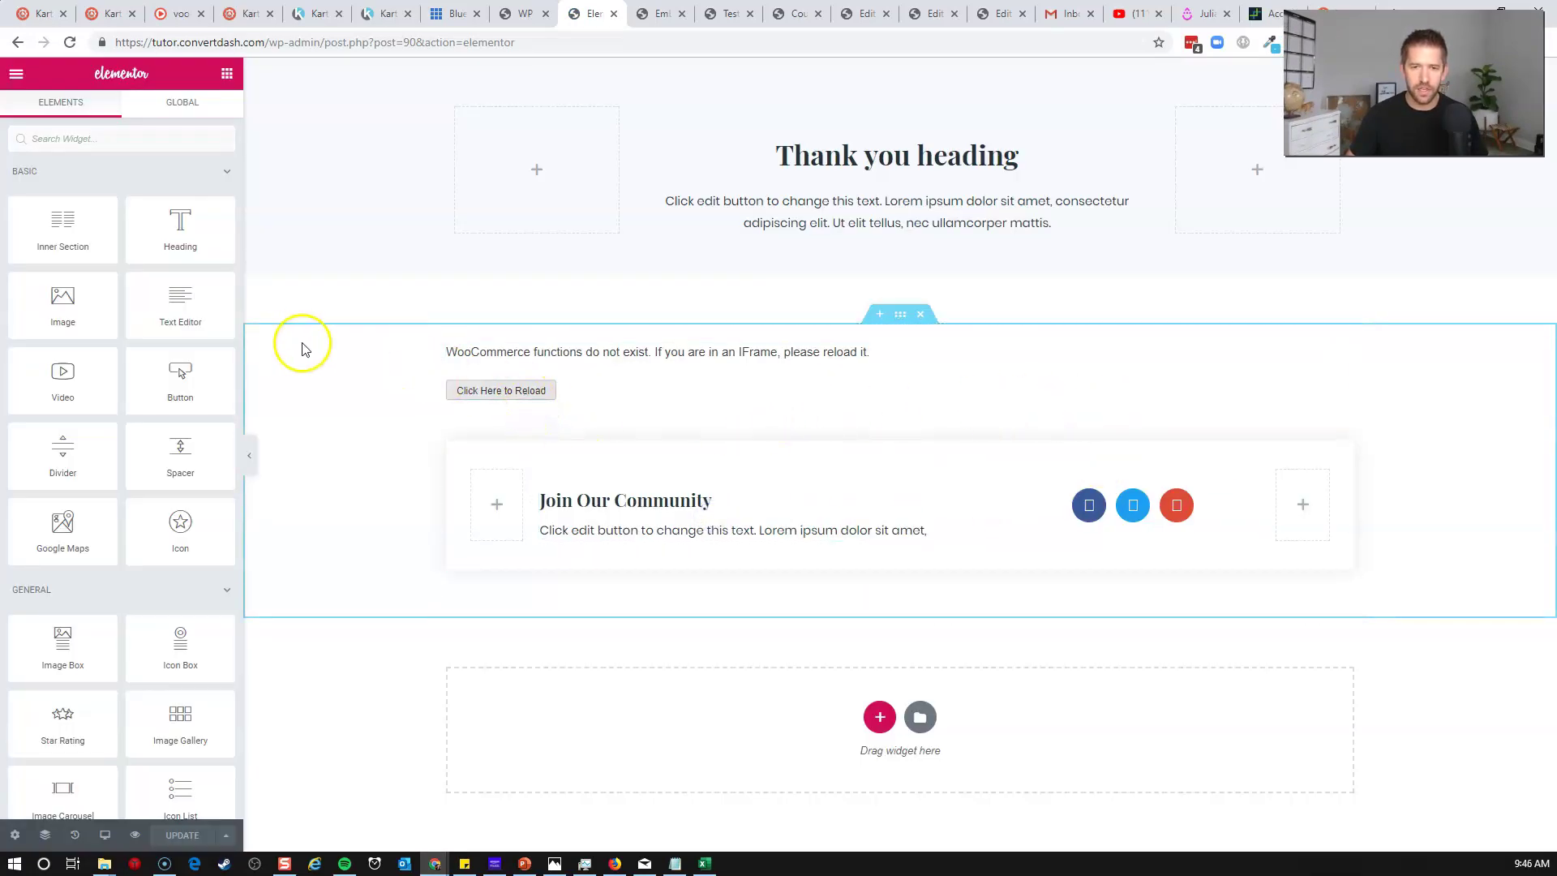
left_click(182, 138)
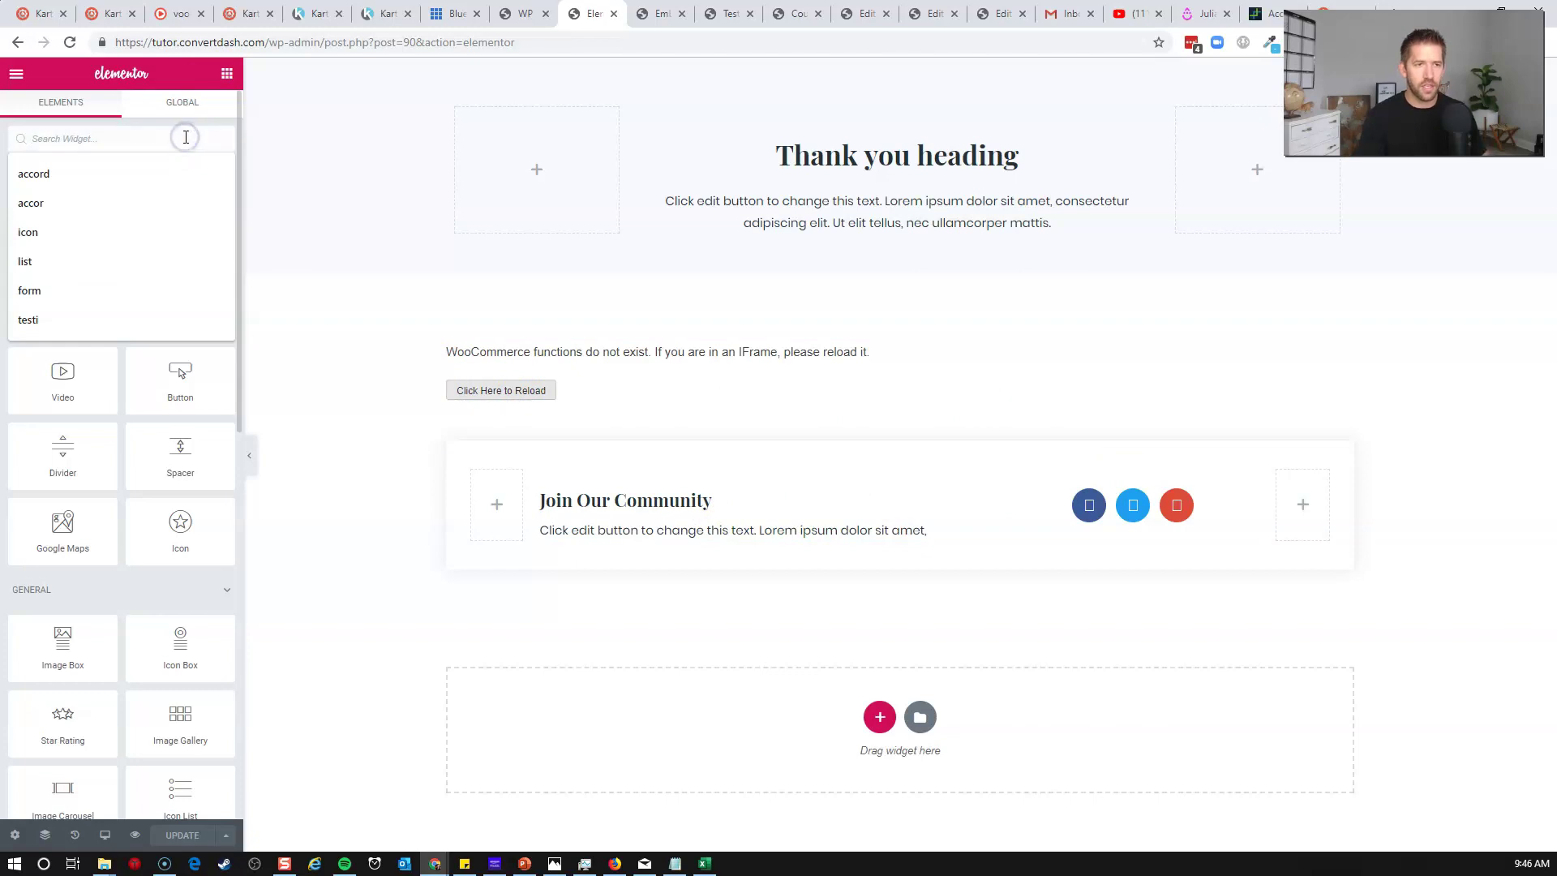
type("butt")
left_click_drag(63, 188, 939, 247)
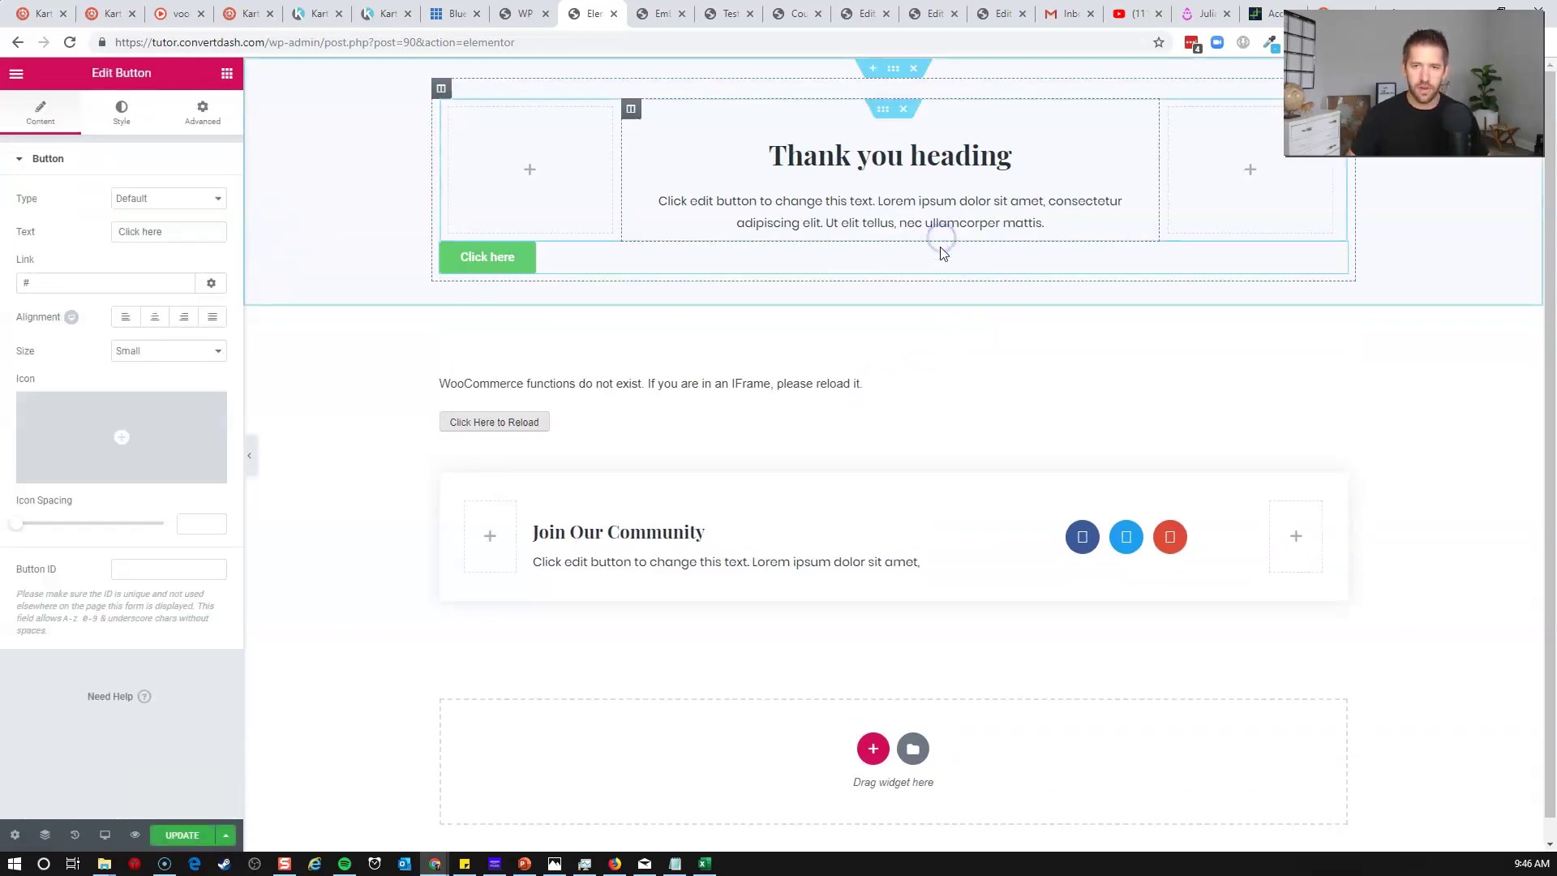
- Label the button 'Access Your Course Here', centre it, link it to the Sales Funnel 101 course, and save
triple_click(470, 257)
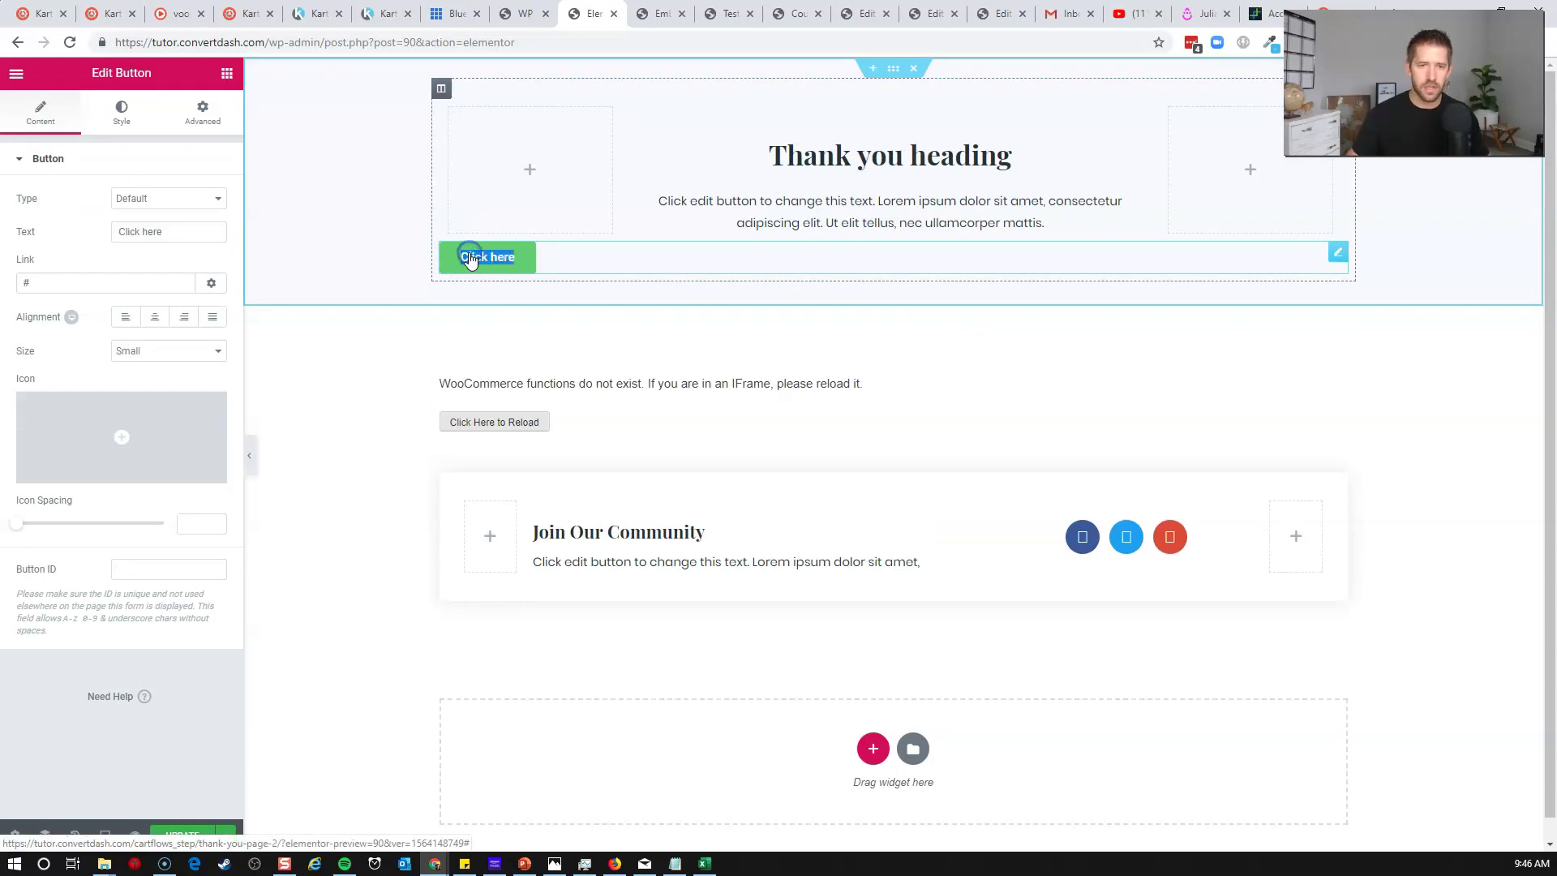
type("Access Your")
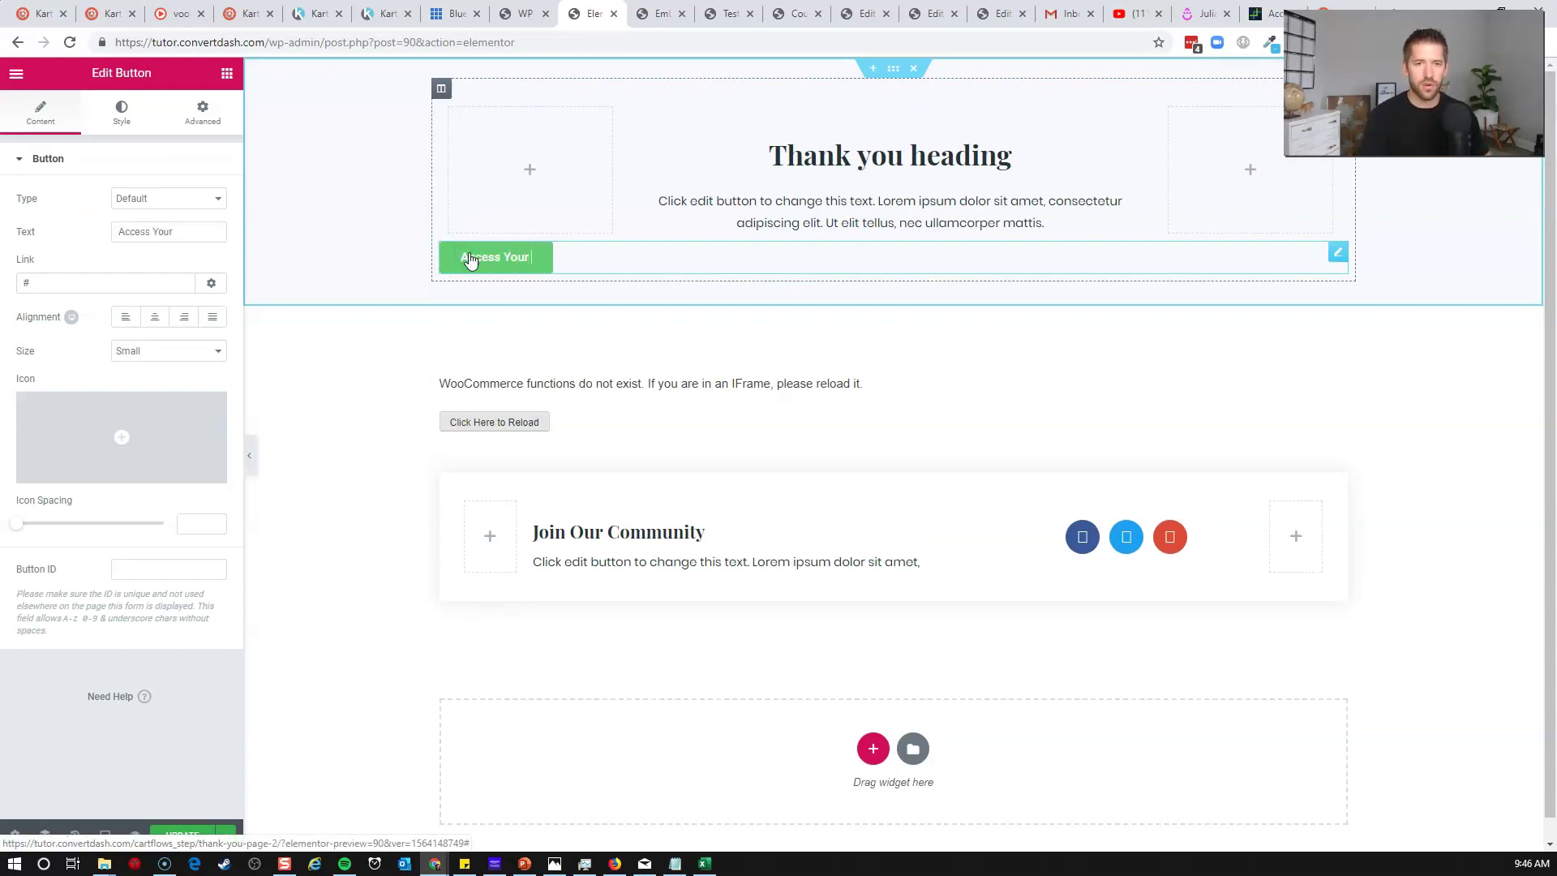
type(" Course Here!")
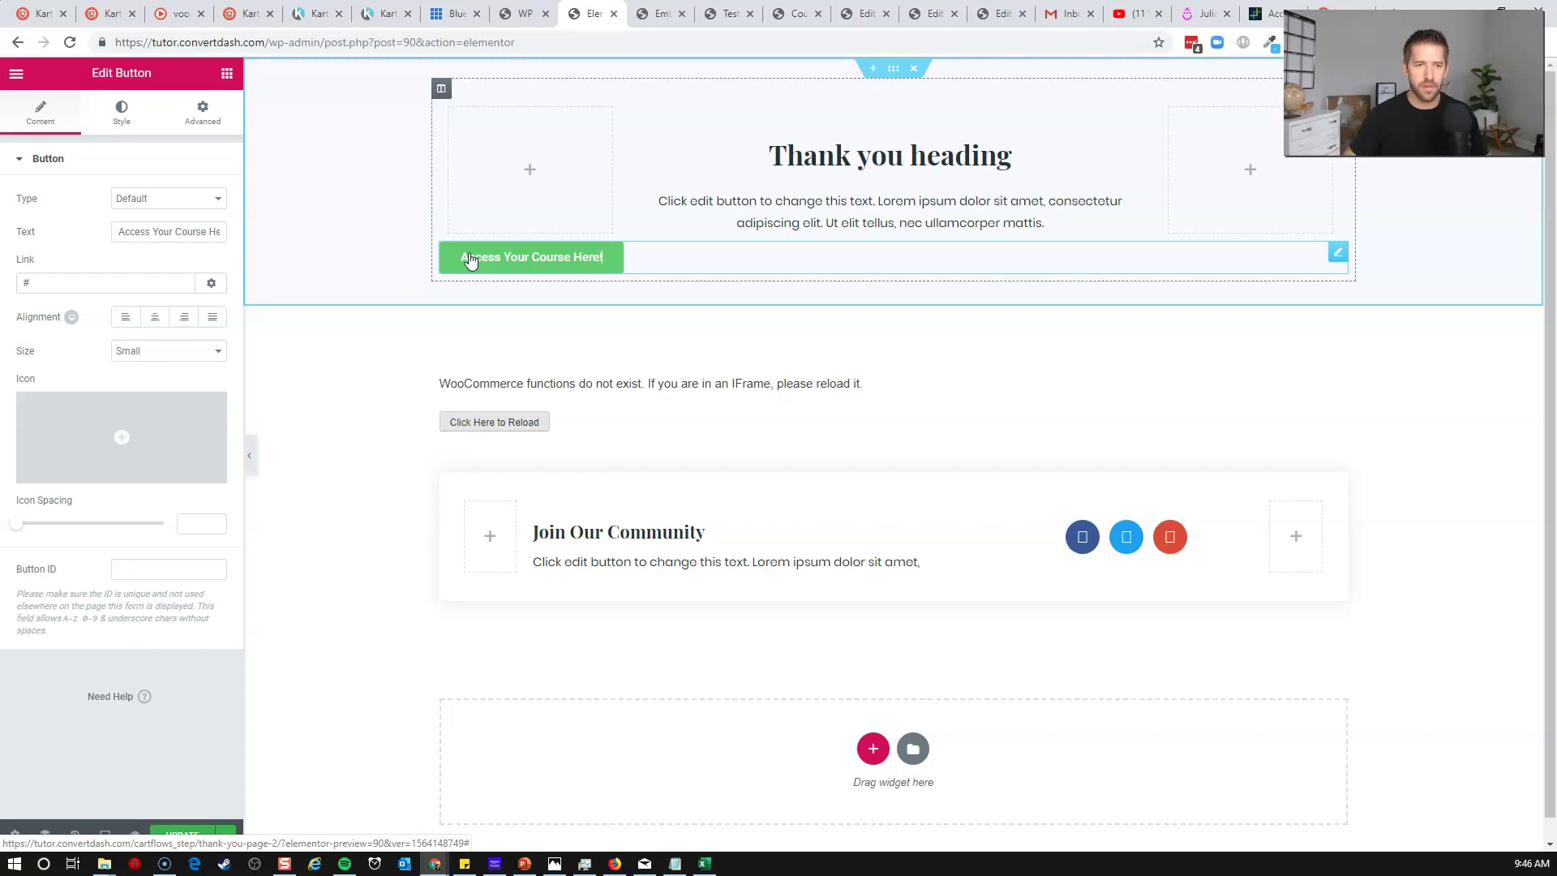
left_click(155, 316)
triple_click(141, 276)
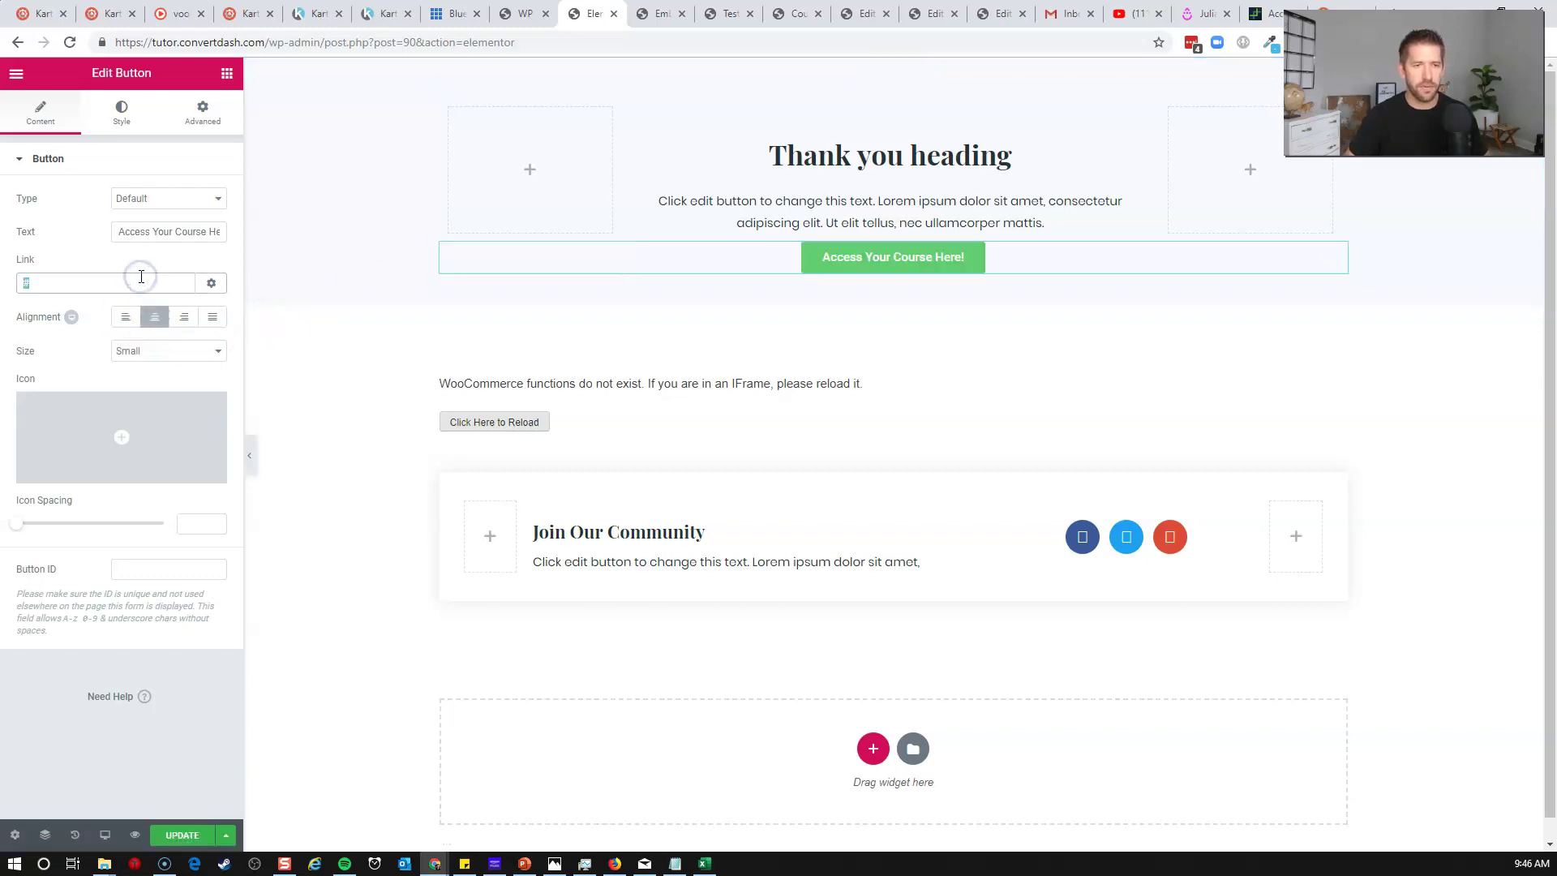
type("https://tutor.convertdash.com/courses/sales-funnel-101/")
mouse_move(130, 455)
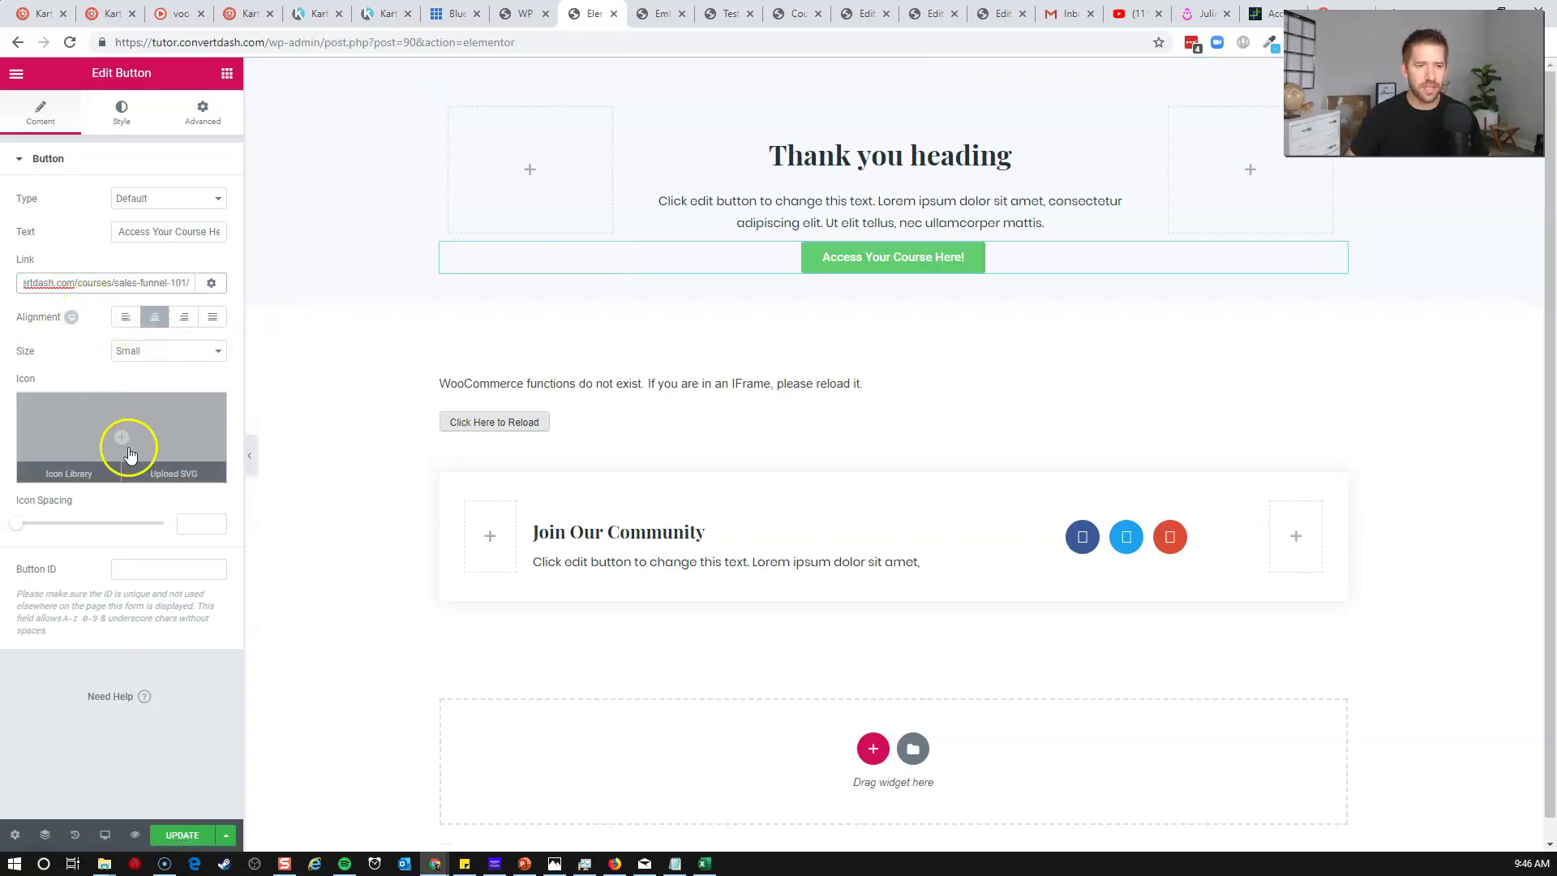
left_click(201, 840)
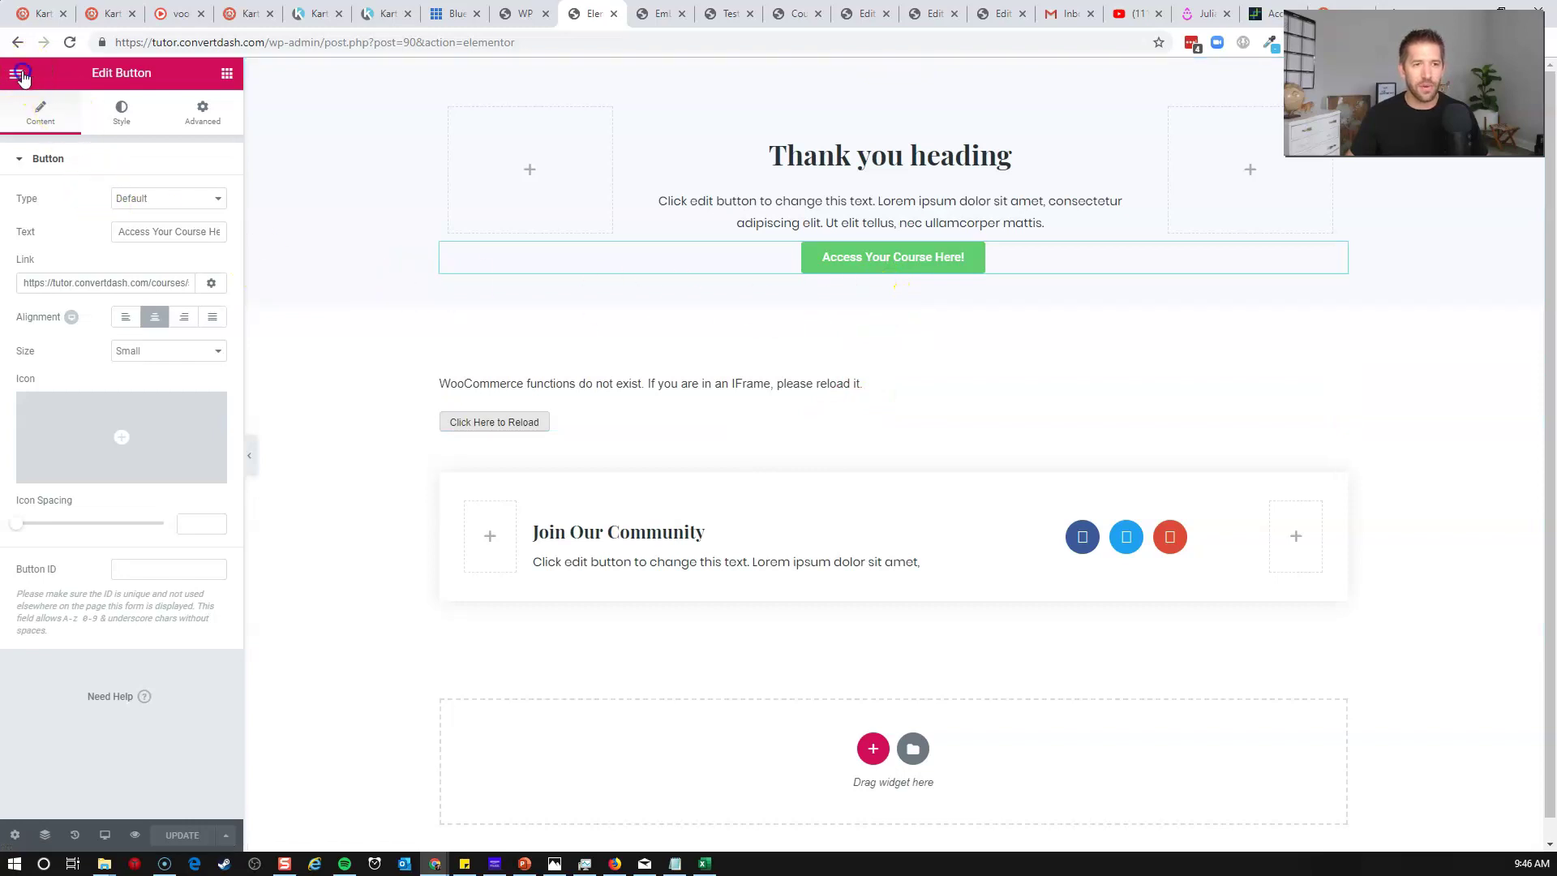
- Exit Elementor to the dashboard, switch to the site's browser window, and open the account menu
left_click(16, 73)
left_click(105, 510)
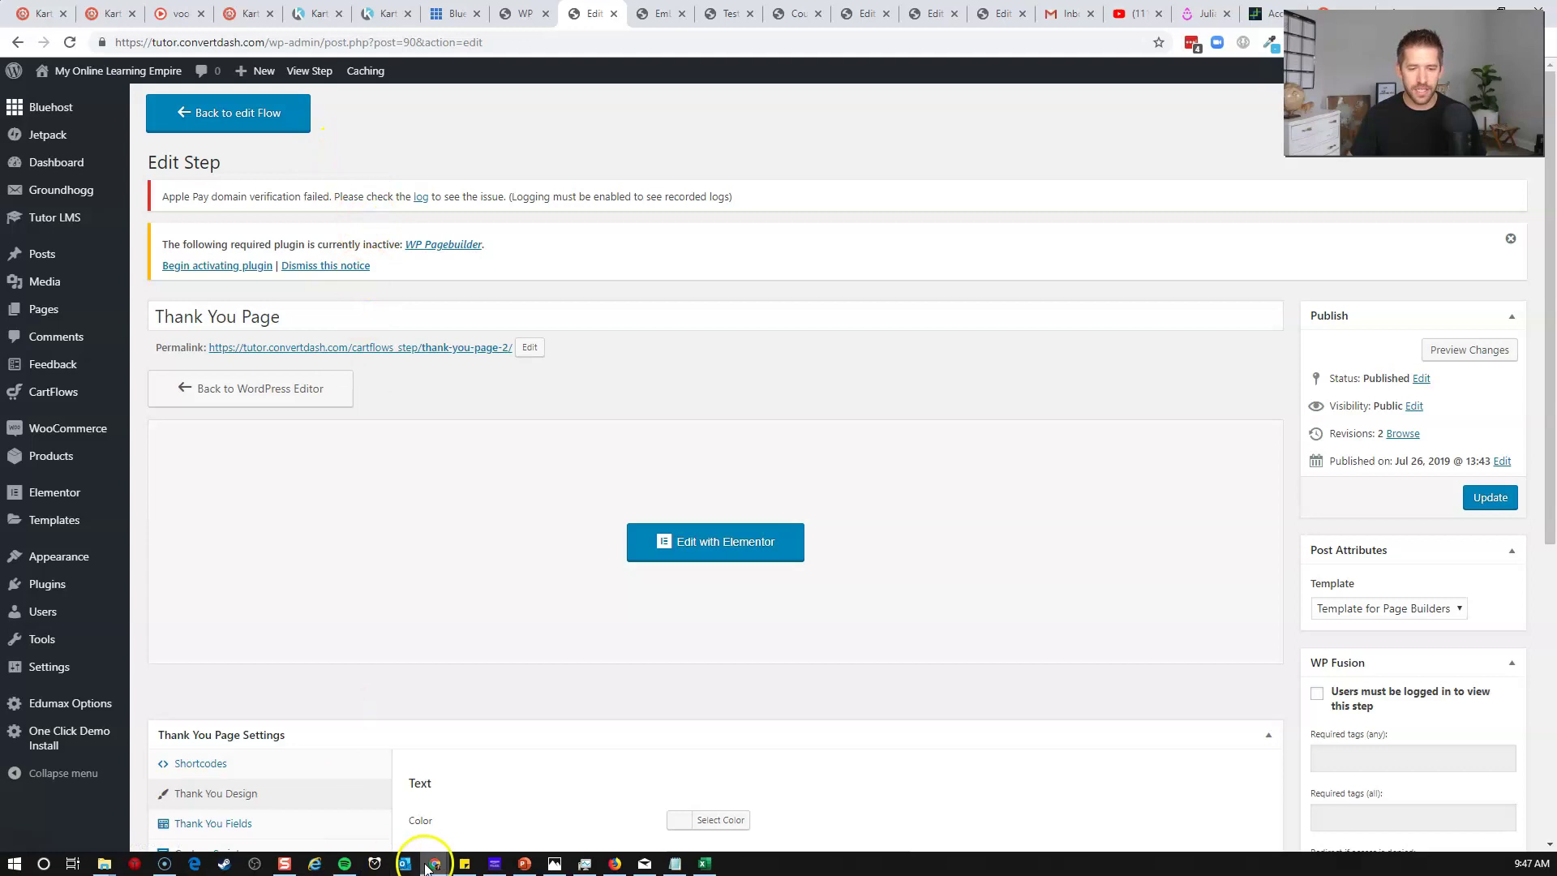
mouse_move(435, 867)
right_click(136, 99)
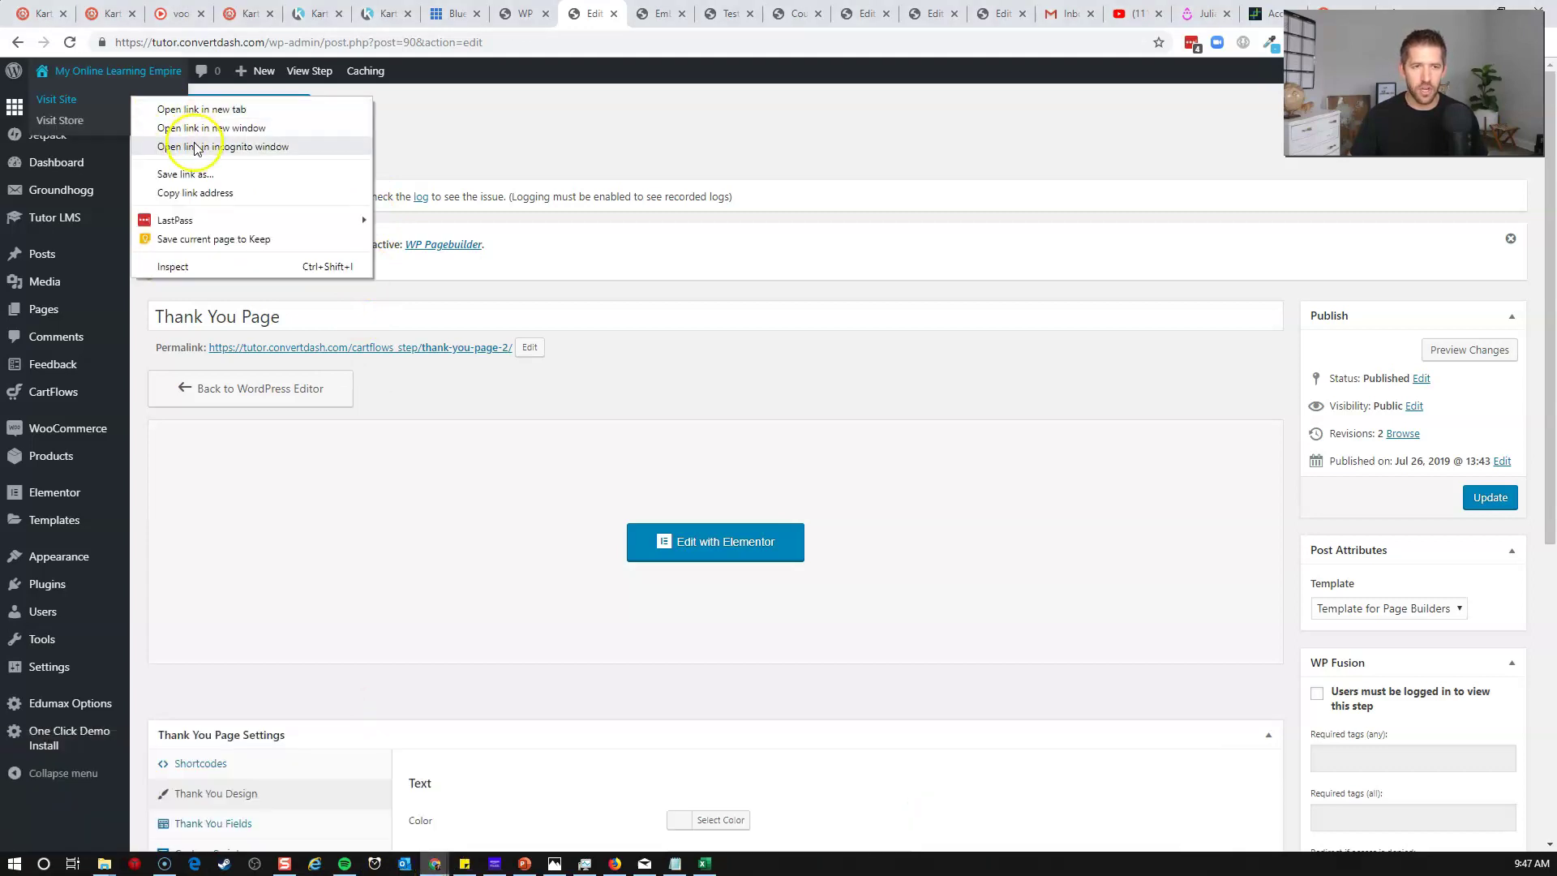
key("Escape")
key("alt+Tab")
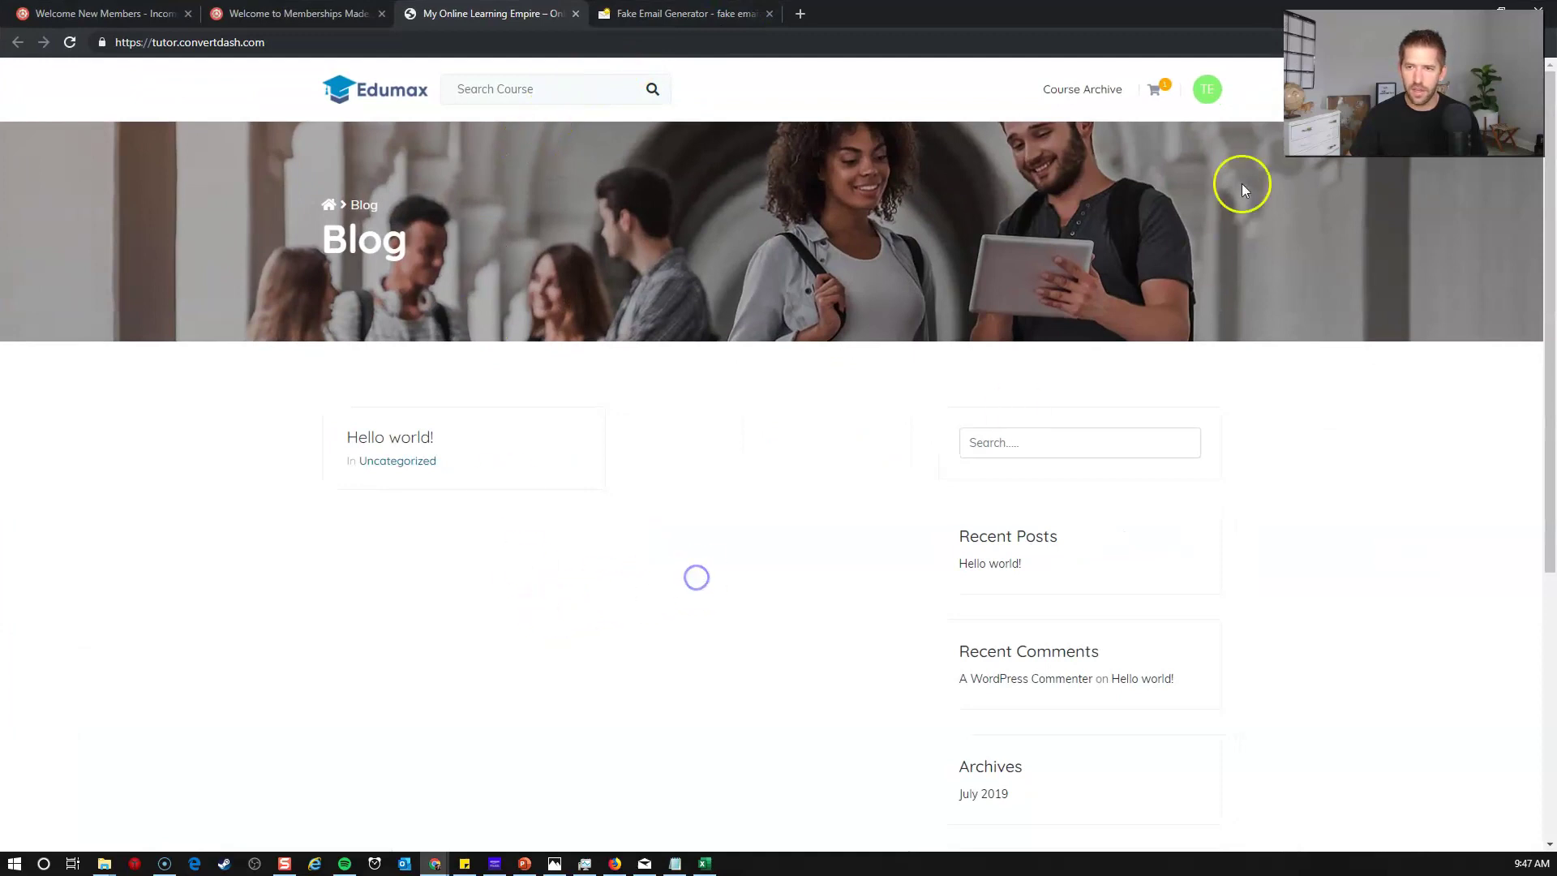
left_click(1216, 91)
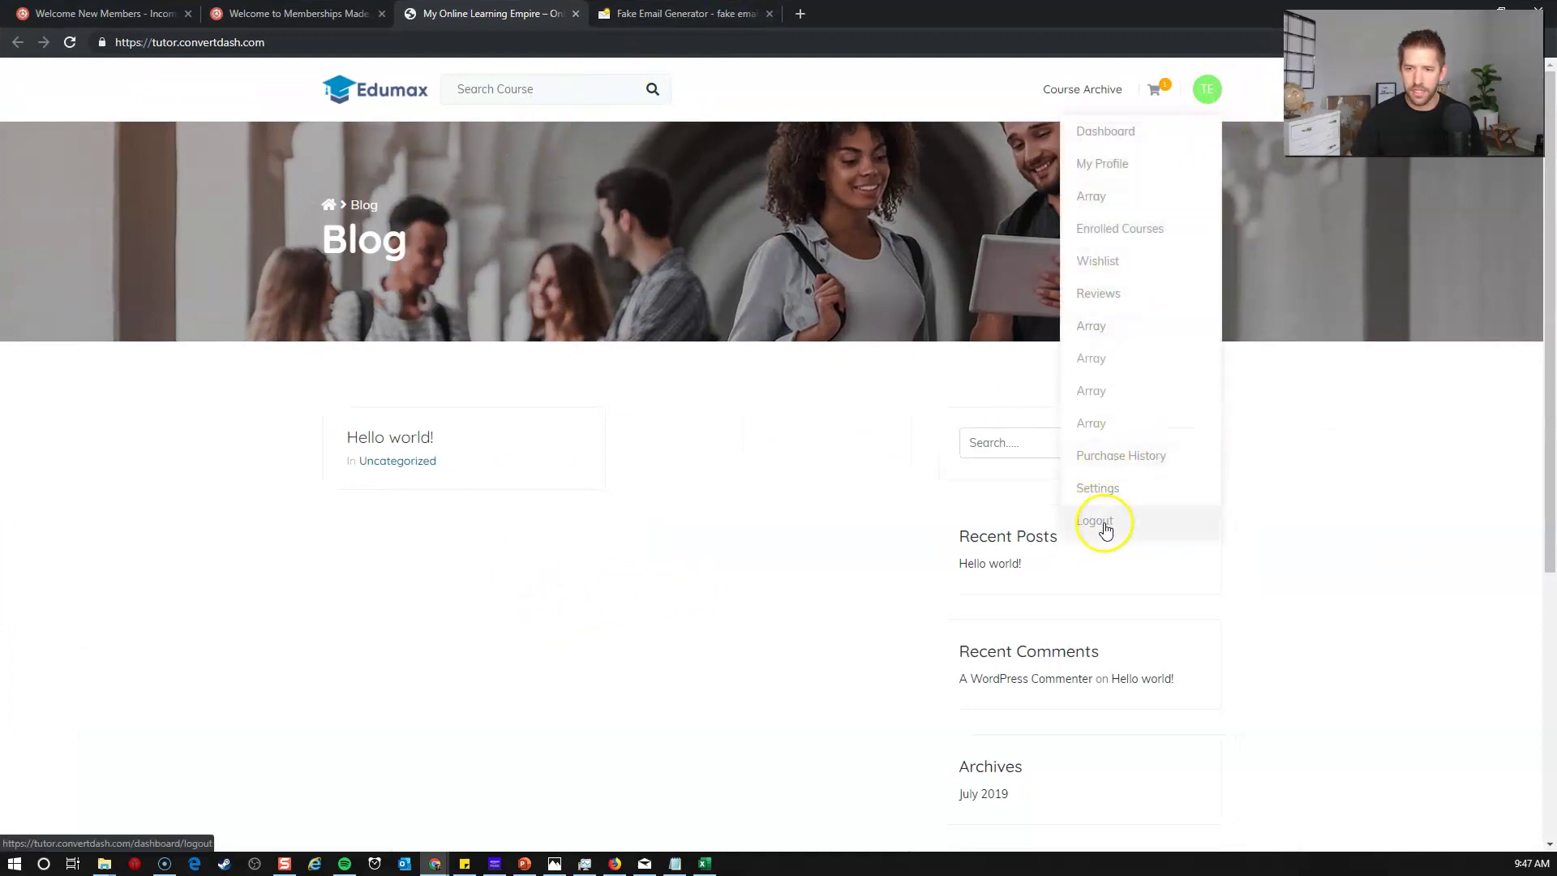
- Log out of the Edumax site and go to the Course Archive page
left_click(1102, 522)
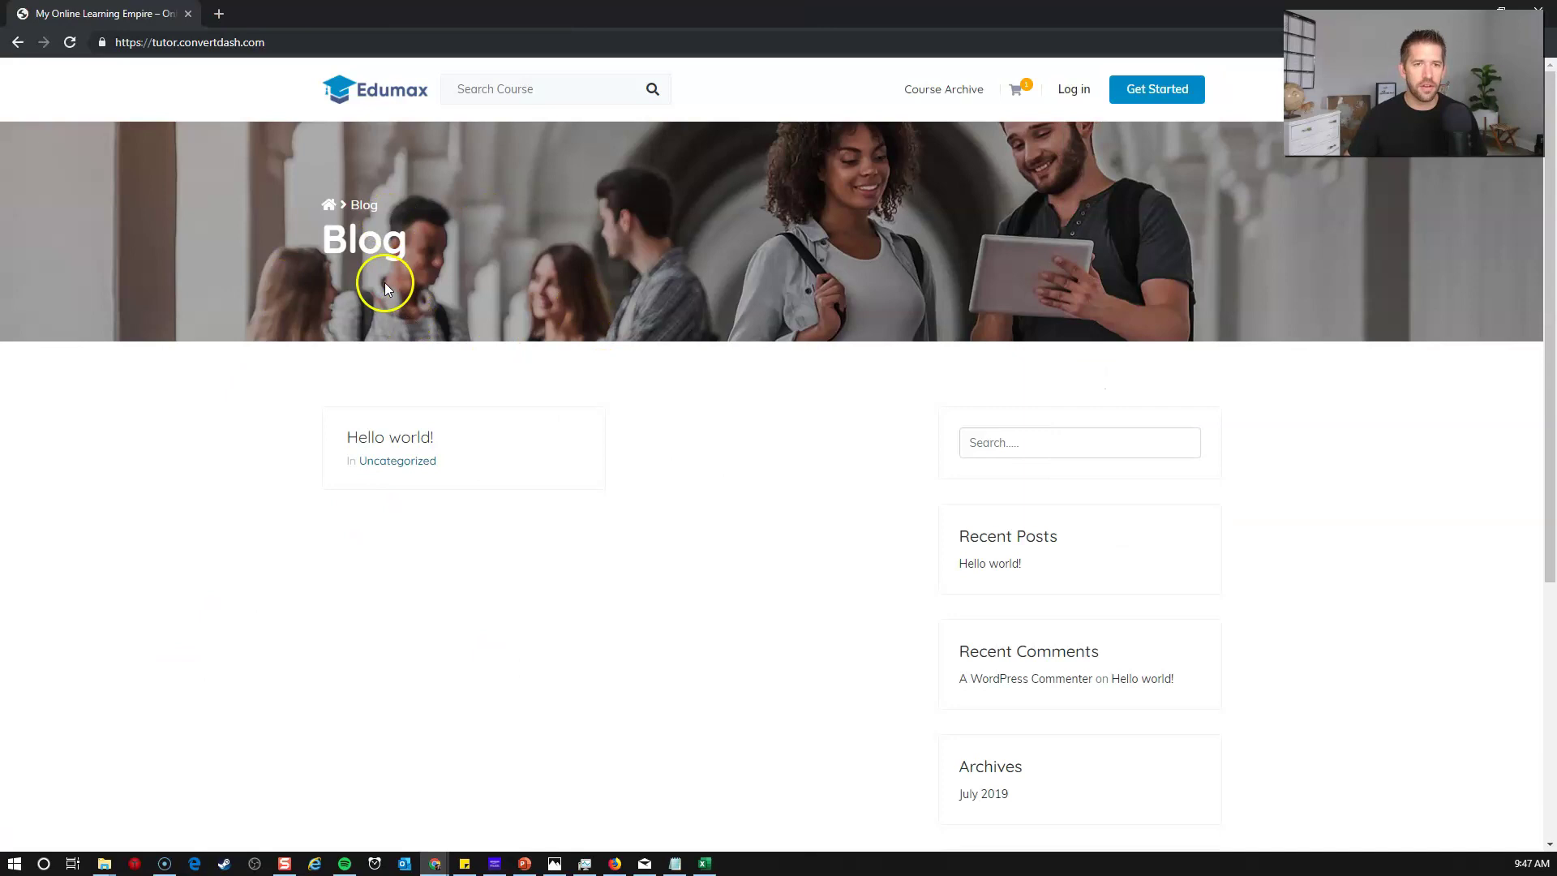
left_click(958, 96)
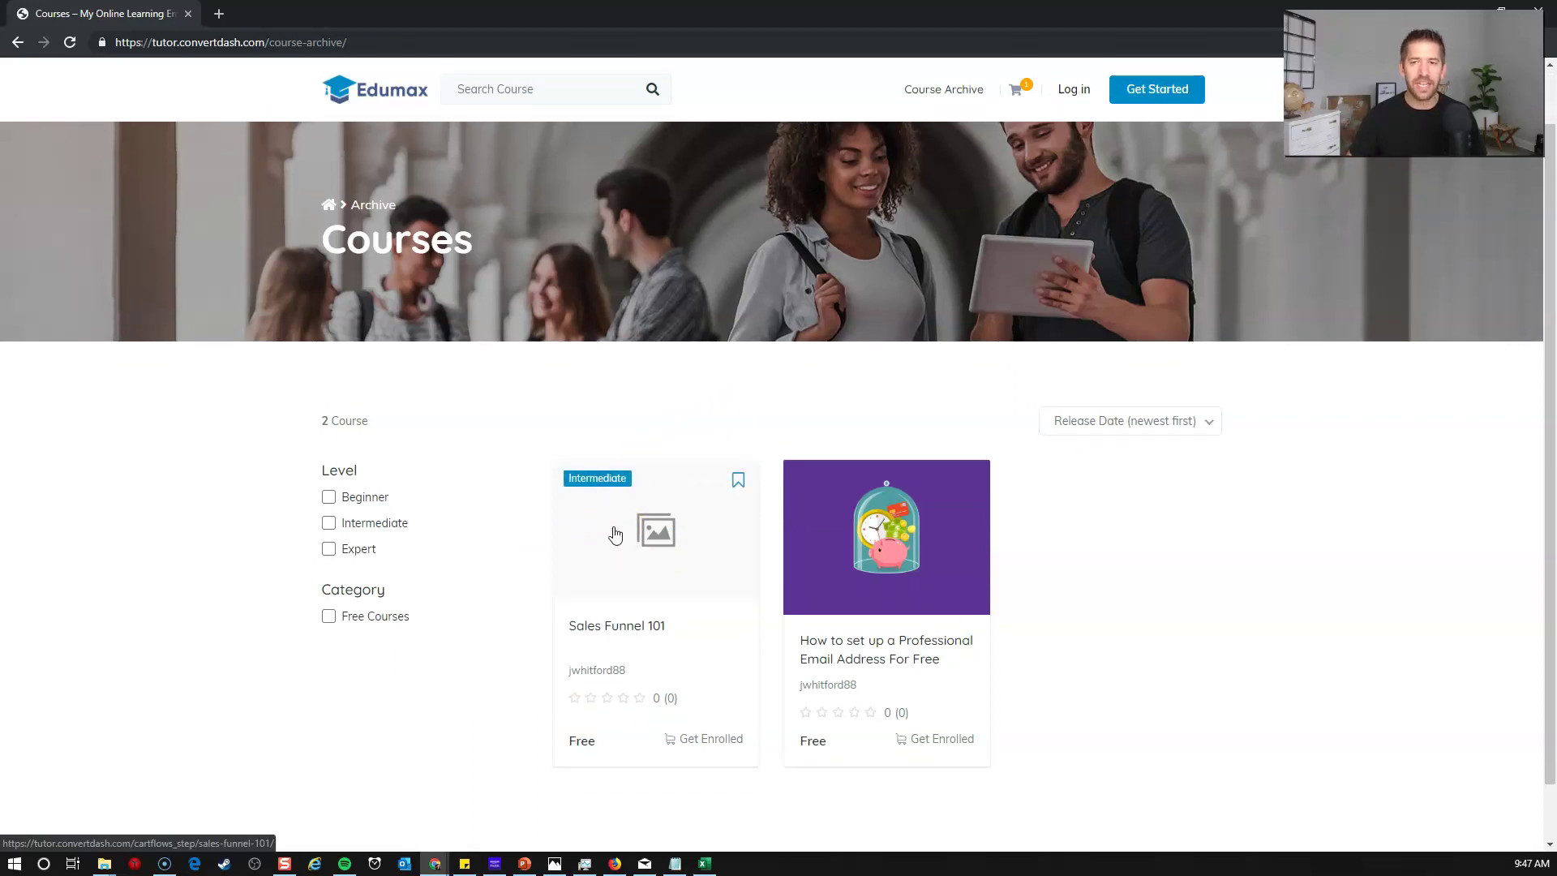
- Open the Sales Funnel 101 course card and review its sales page down to the $22 plan and FAQ
left_click(668, 549)
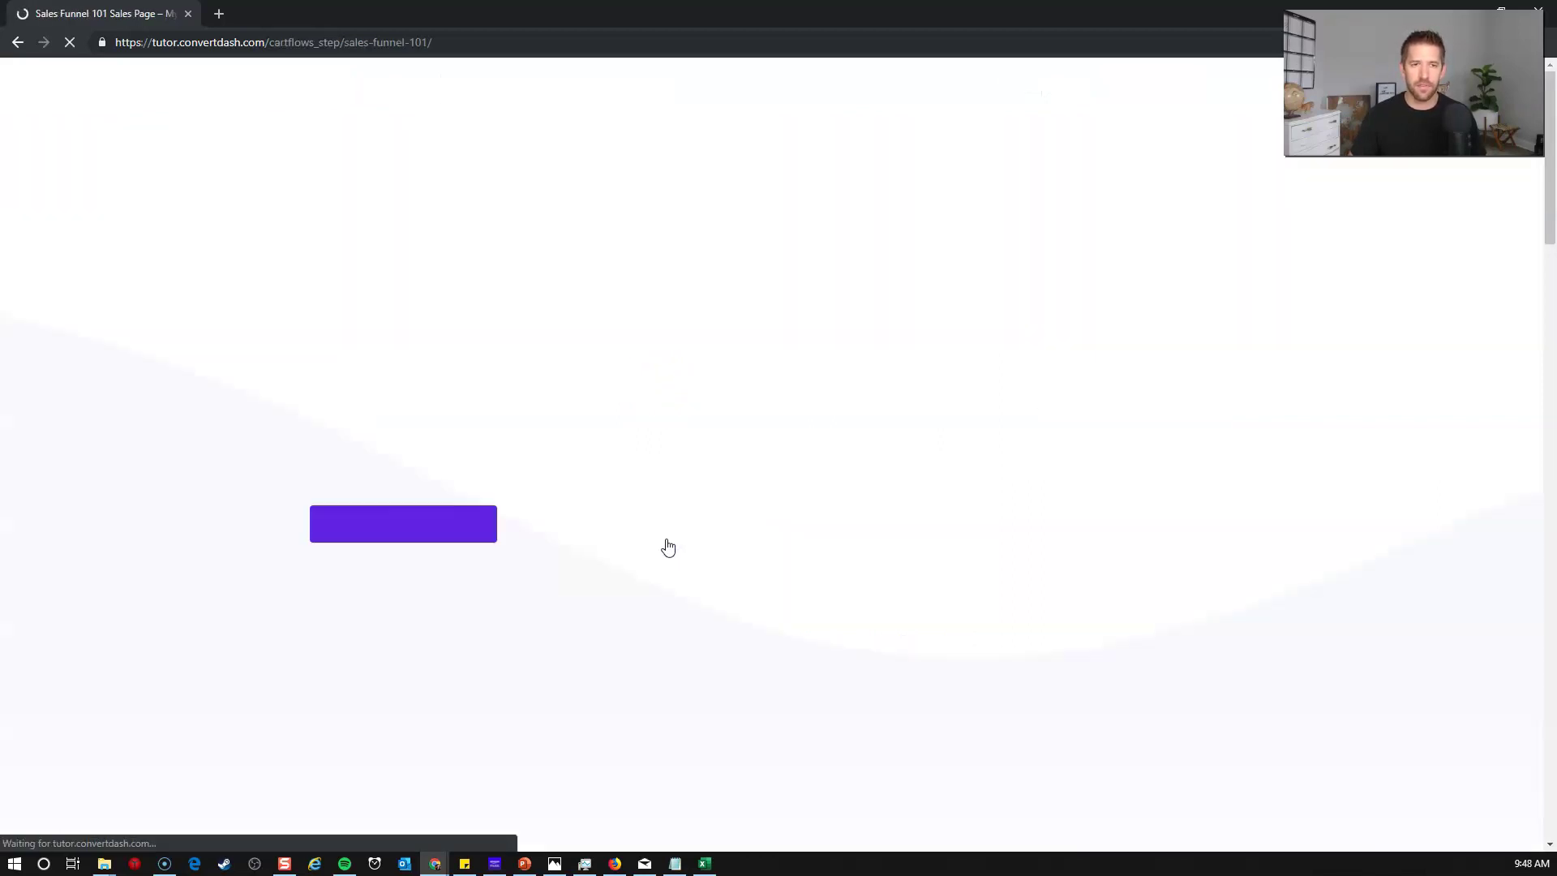
left_click(660, 486)
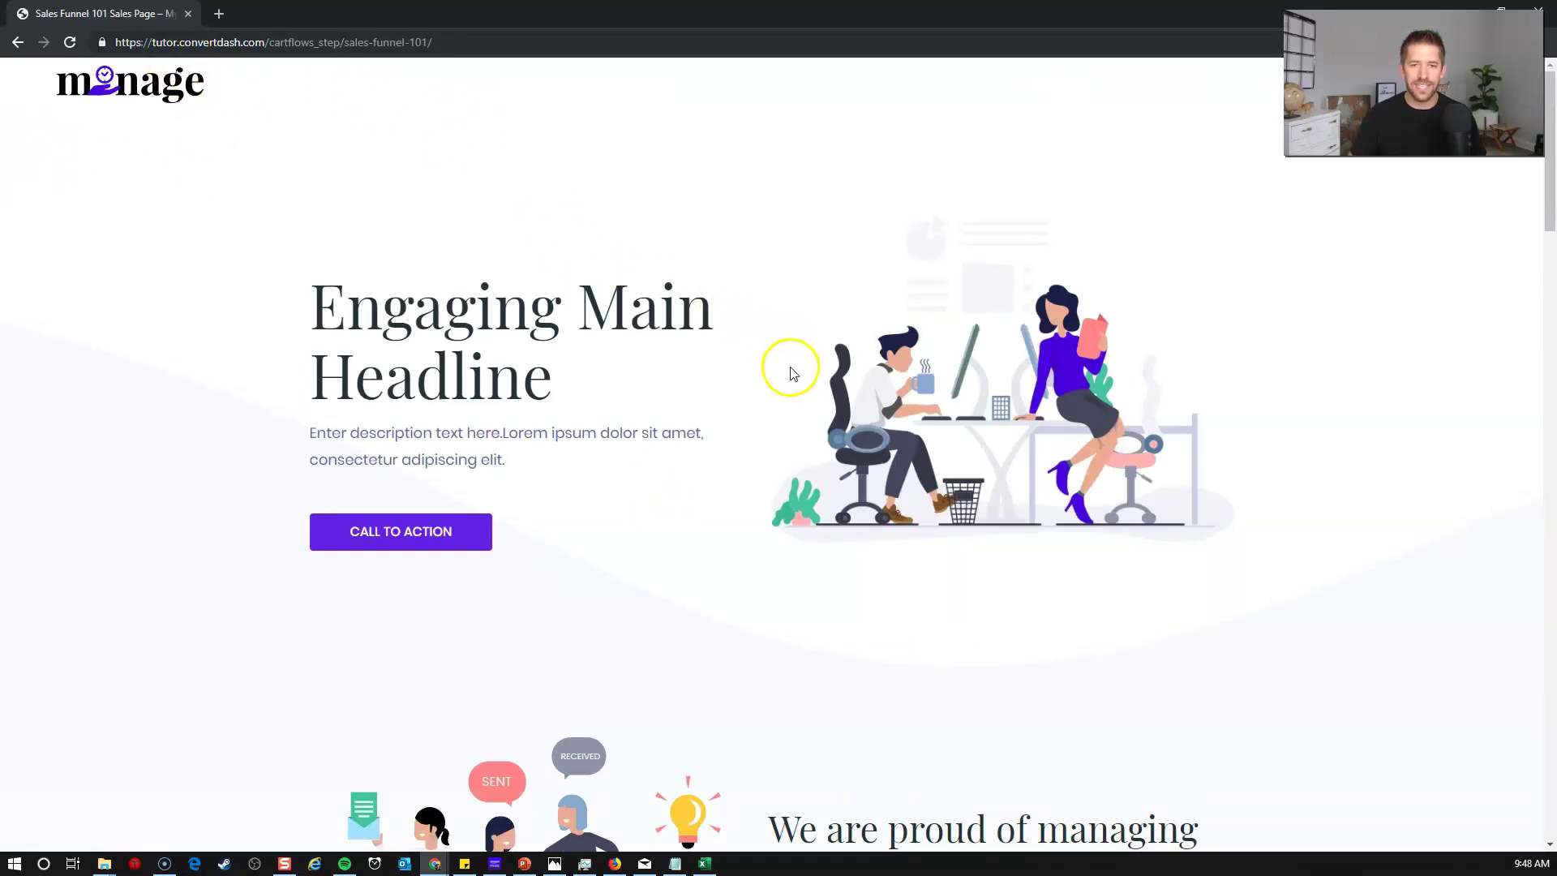
scroll(799, 365, "down", 5)
scroll(714, 390, "down", 8)
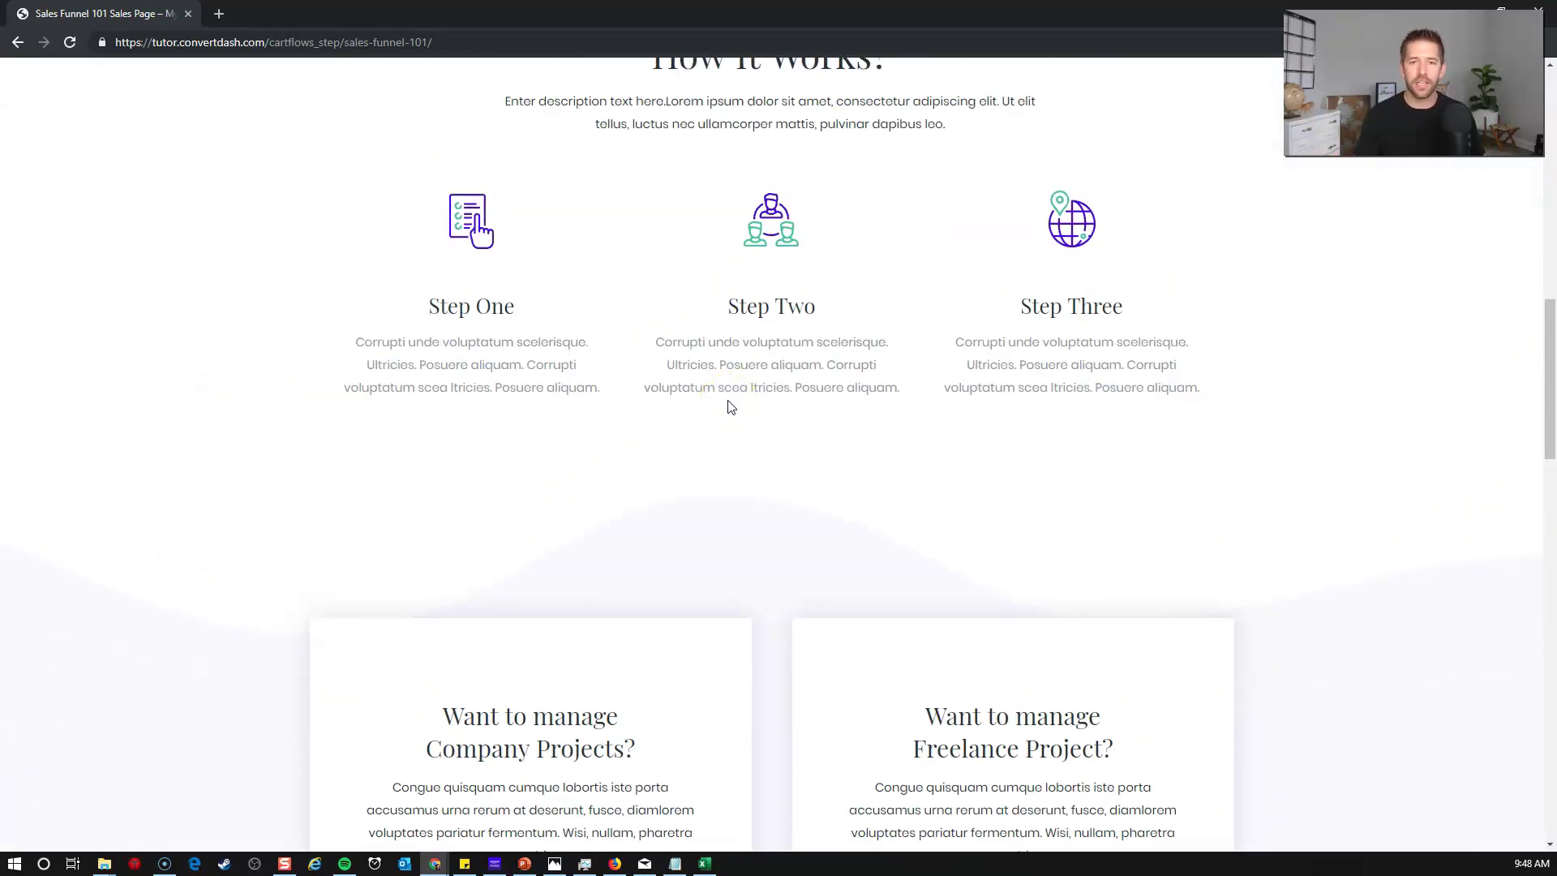
scroll(763, 409, "up", 6)
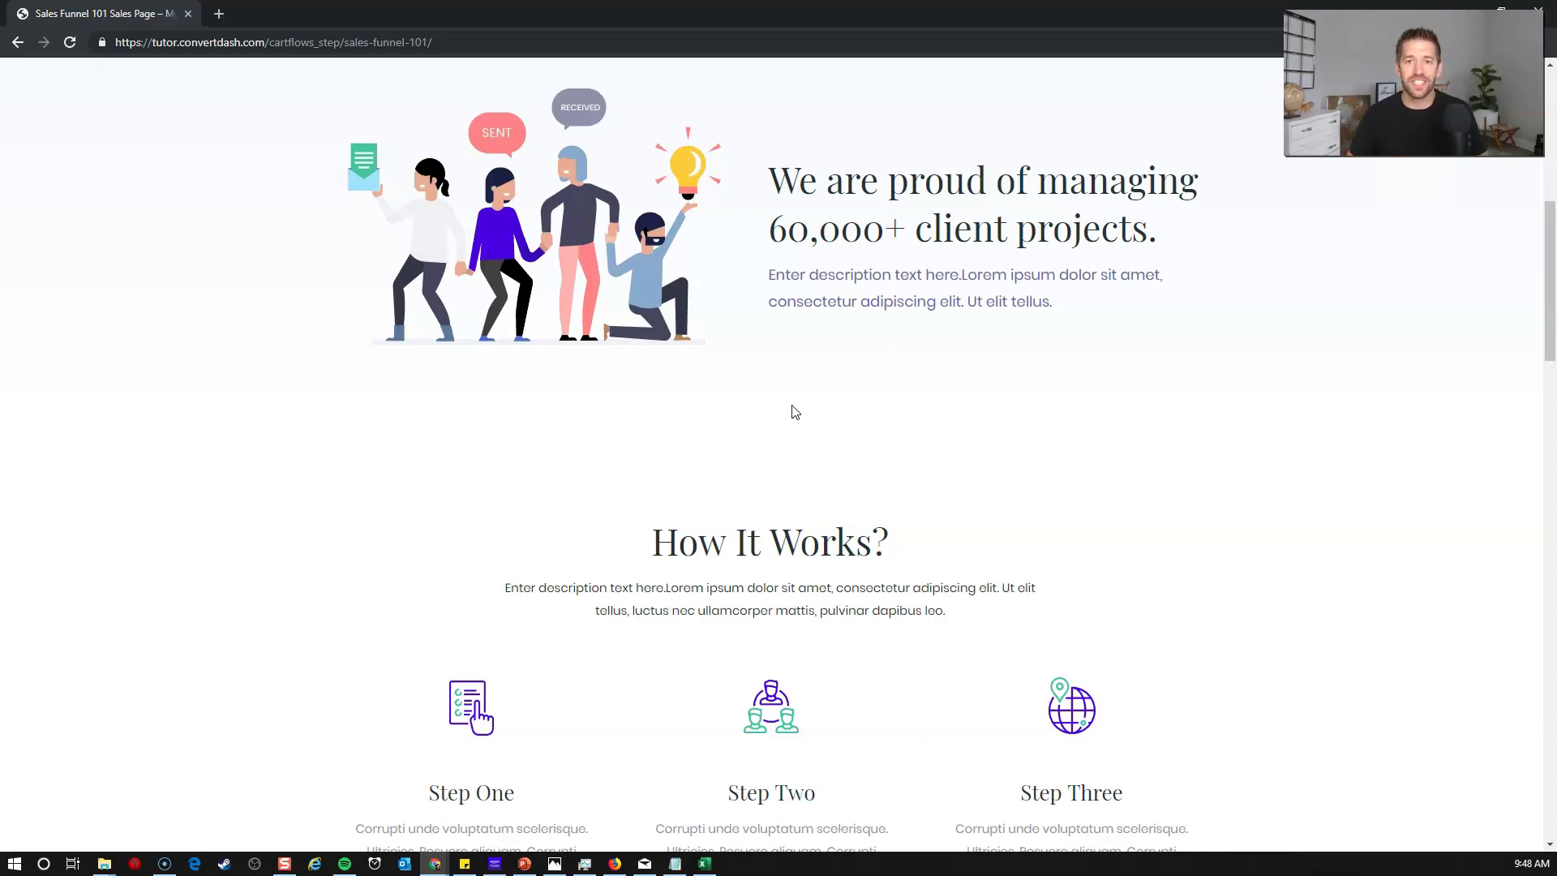
scroll(897, 417, "down", 14)
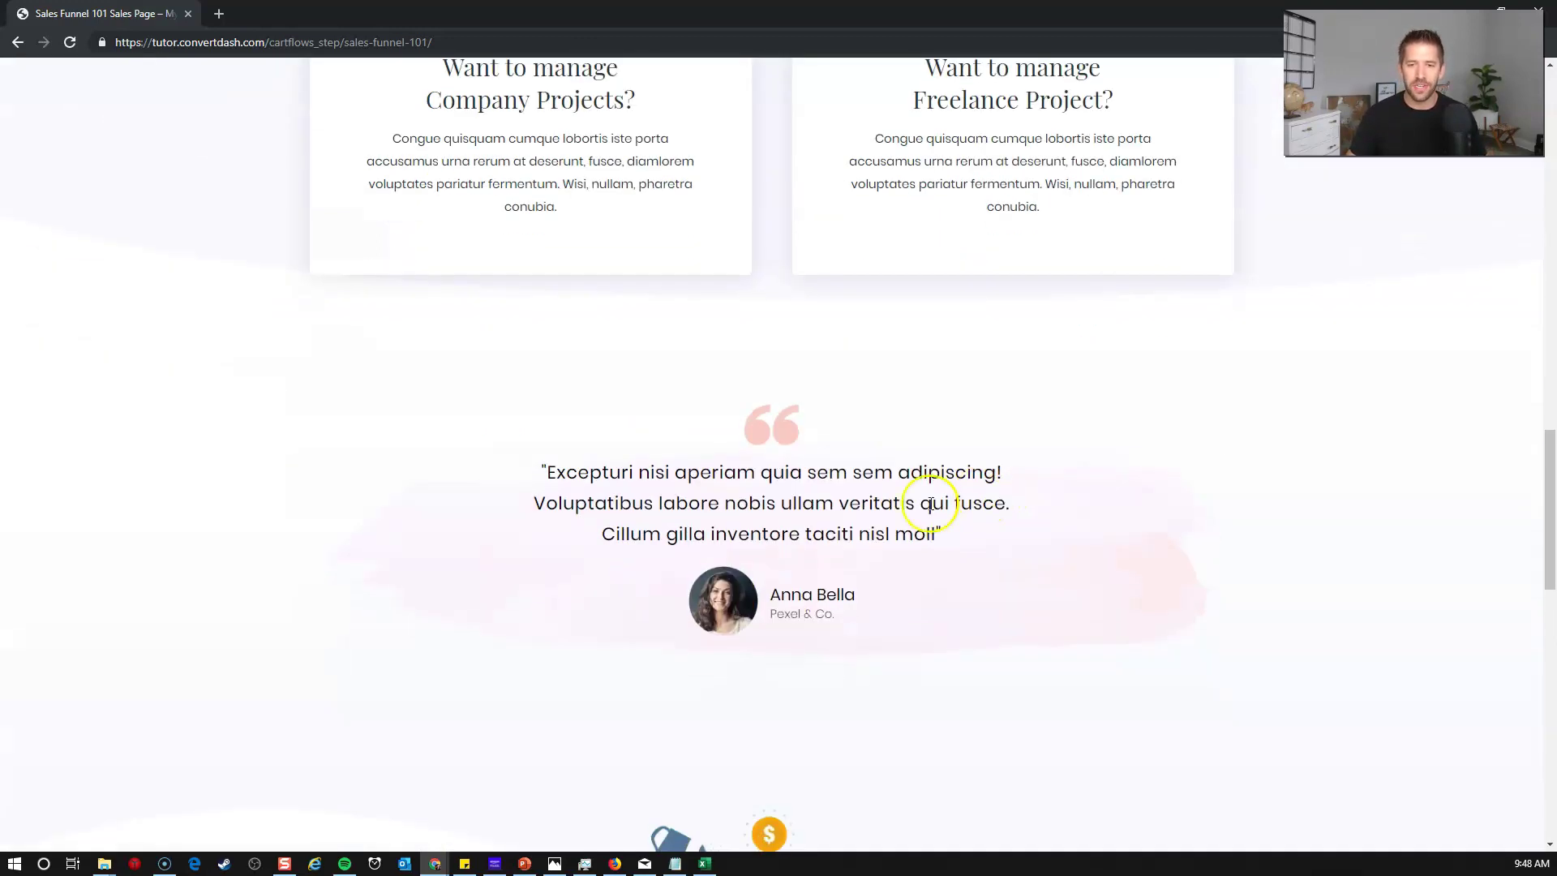
scroll(931, 503, "down", 13)
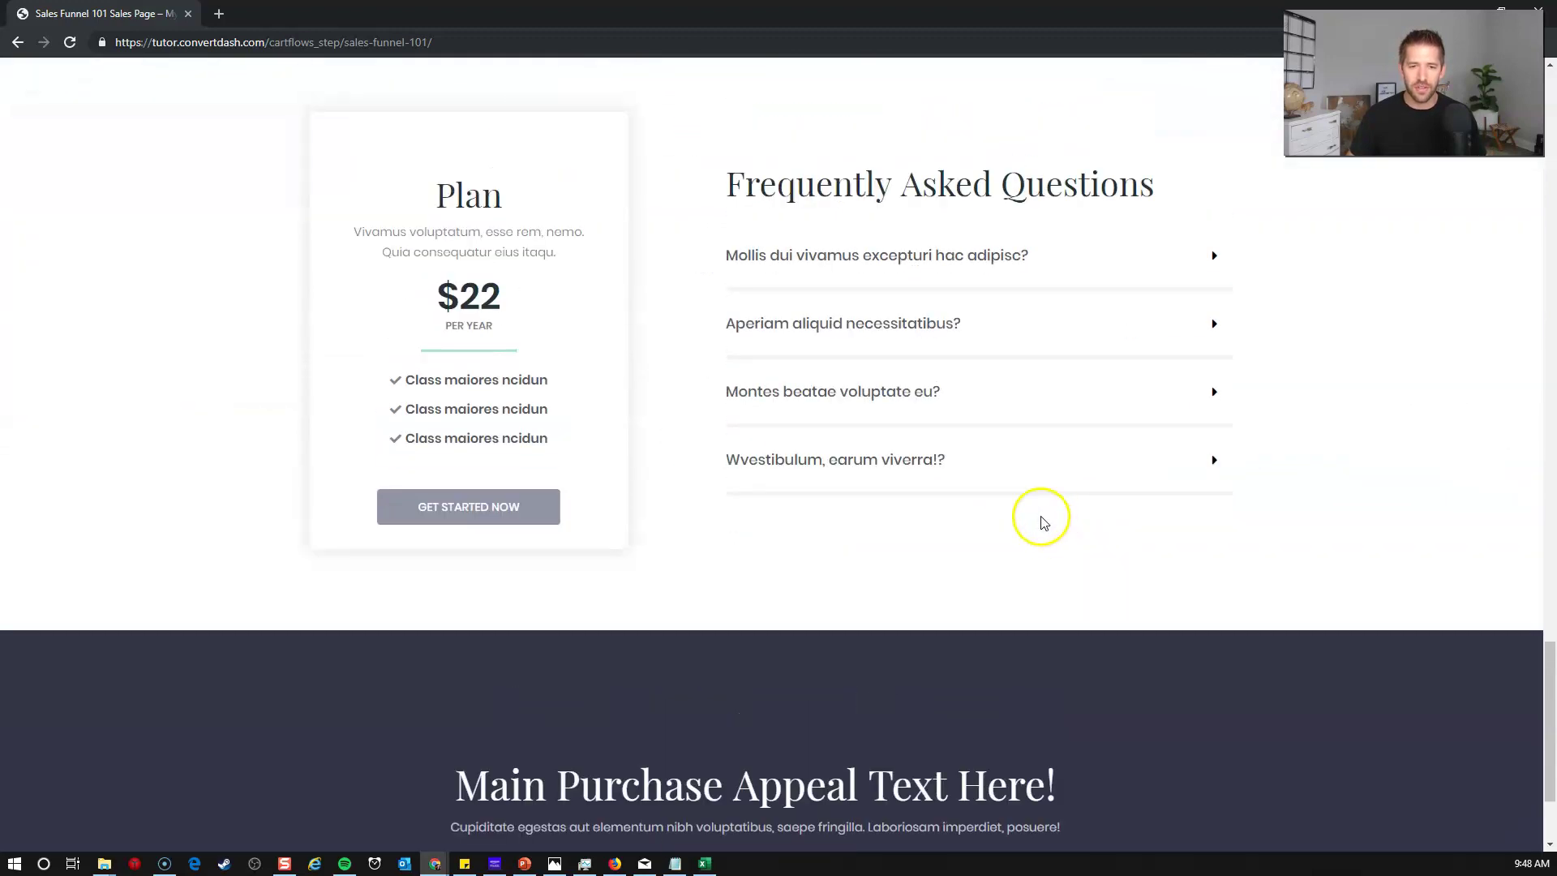
scroll(1040, 516, "down", 2)
scroll(429, 403, "up", 2)
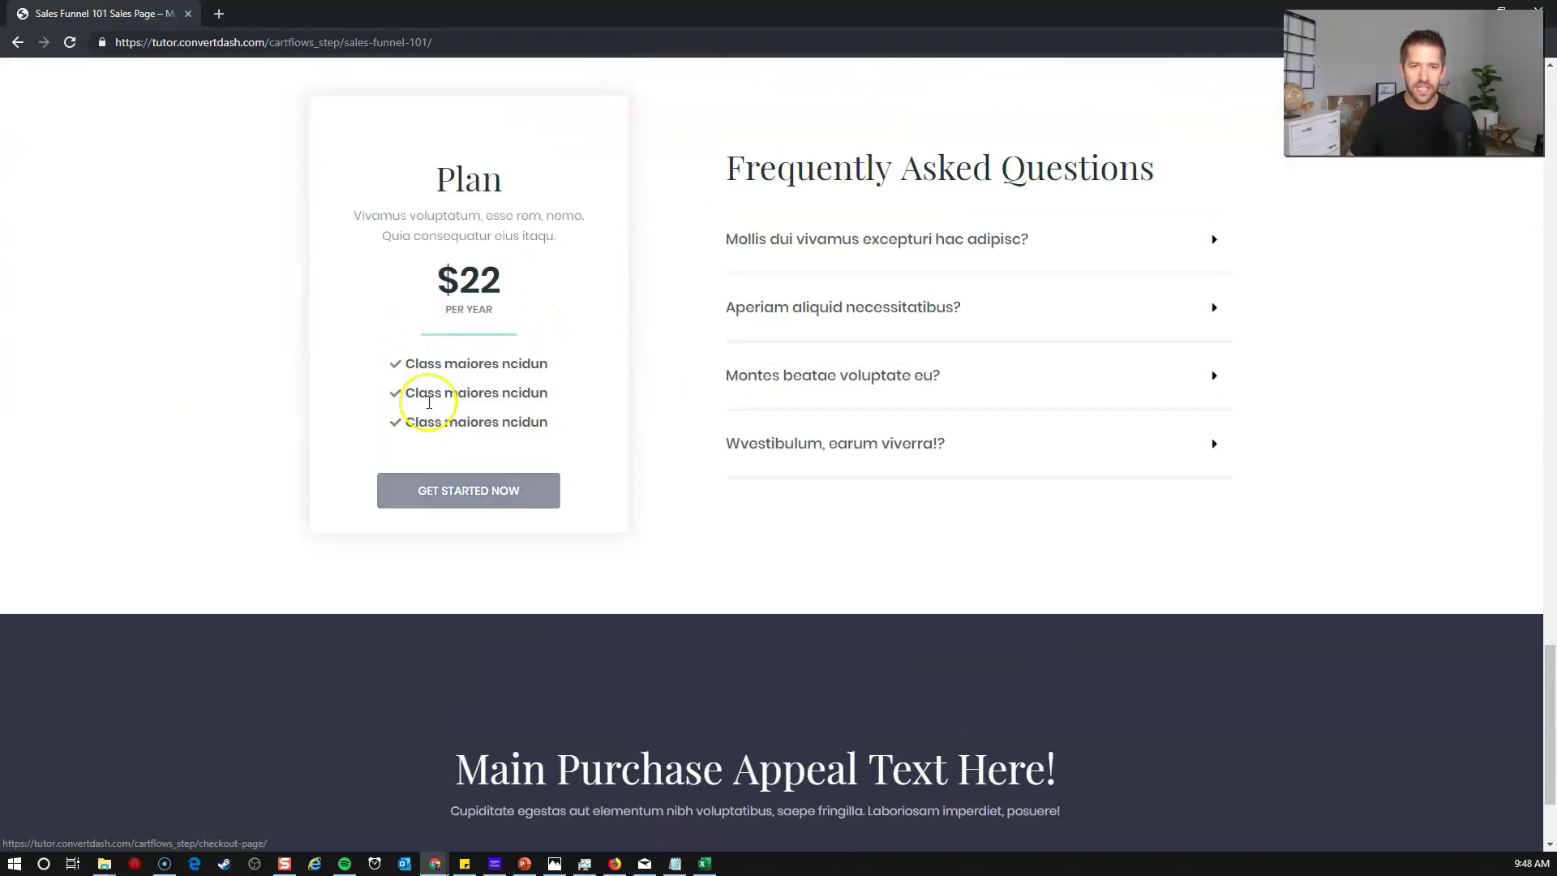
- Start checkout from the sales page plan and autofill the billing details with saved data
left_click(431, 491)
double_click(474, 280)
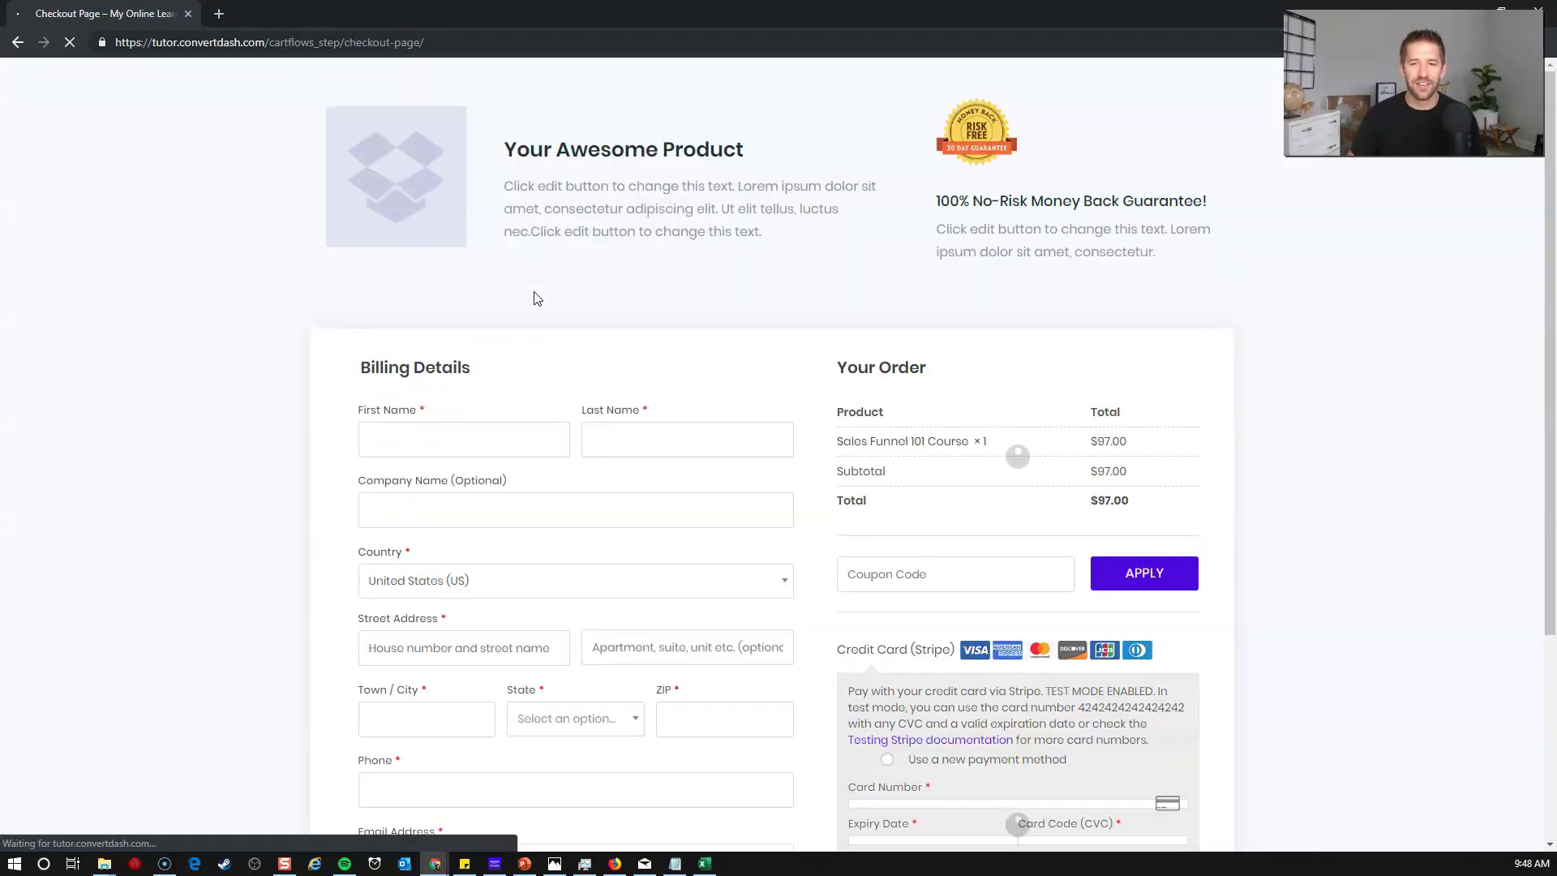
scroll(1193, 389, "down", 1)
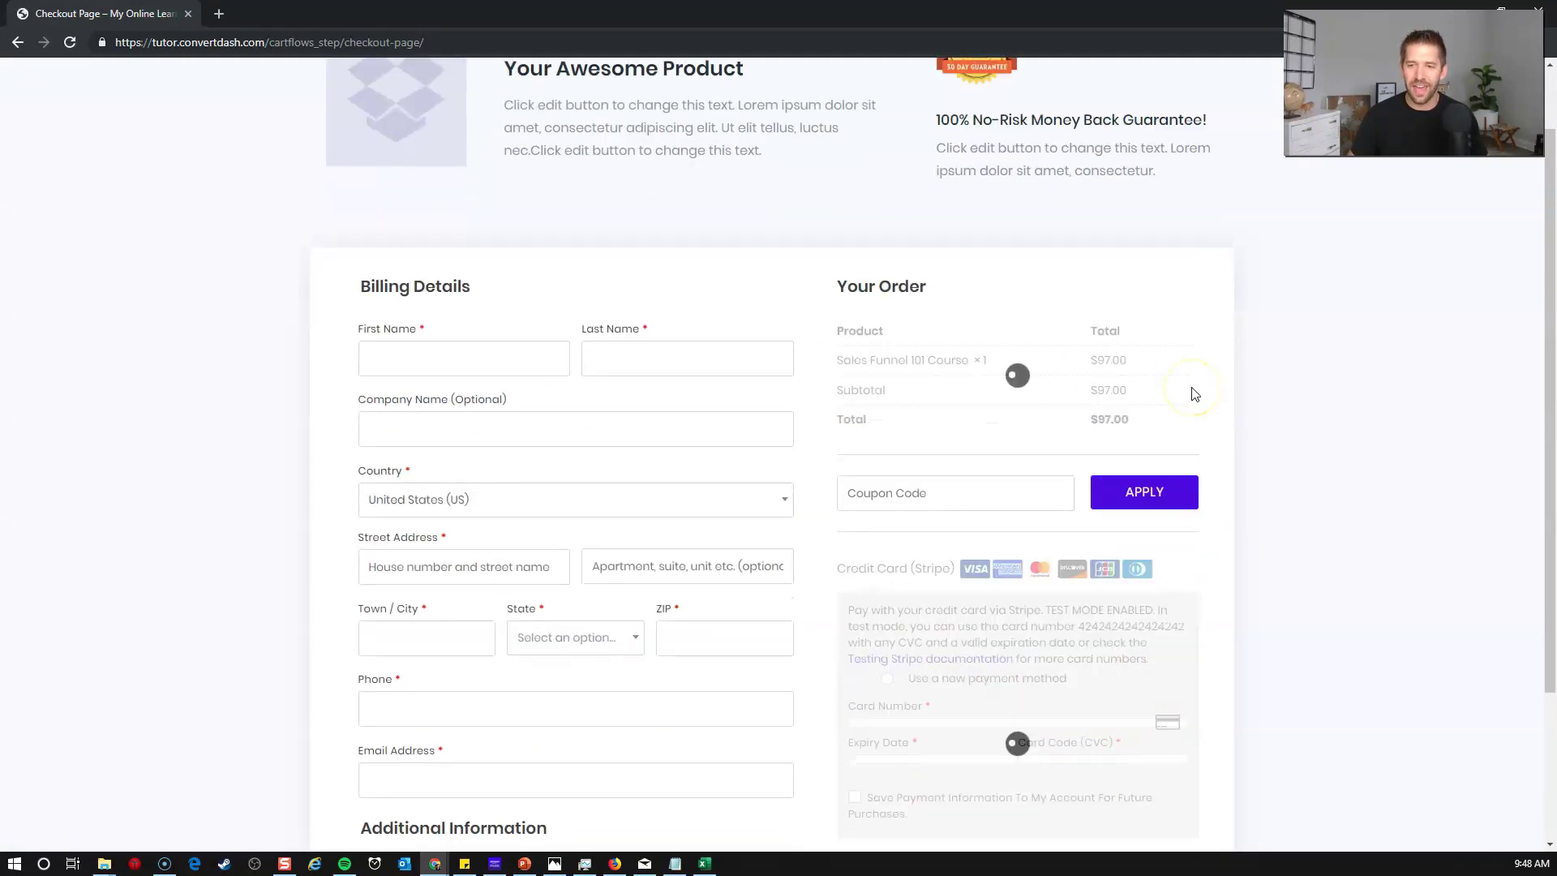
left_click(517, 363)
key("Down")
key("Return")
scroll(517, 364, "down", 1)
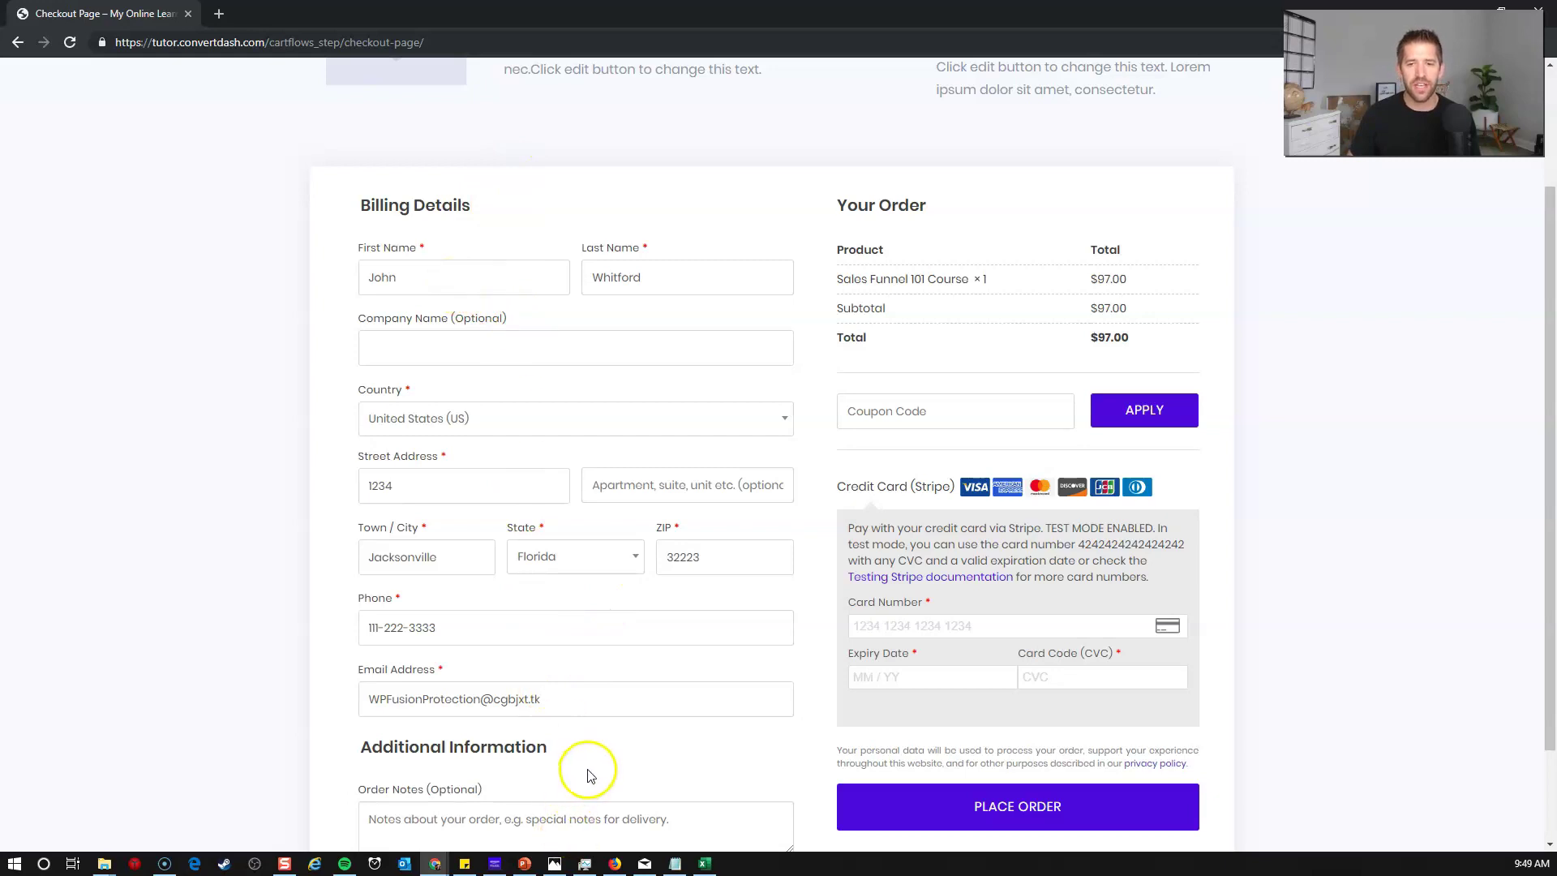
- Enter the Stripe test card with expiry 04/24 and CVC 424, and place the $97 order
left_click(996, 627)
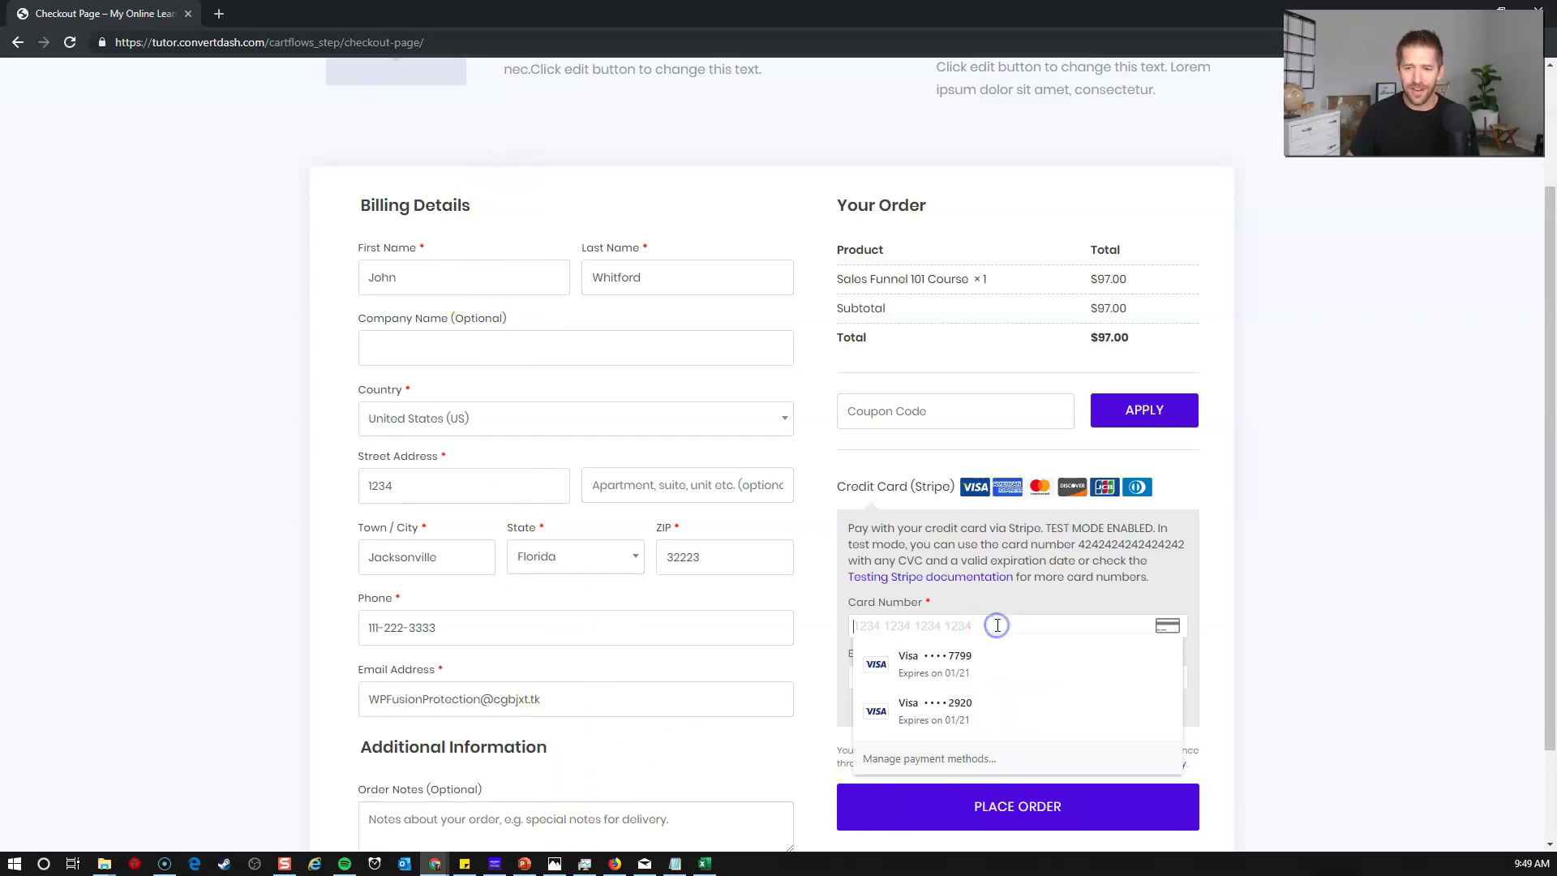
type("4242 4242 4242 4242")
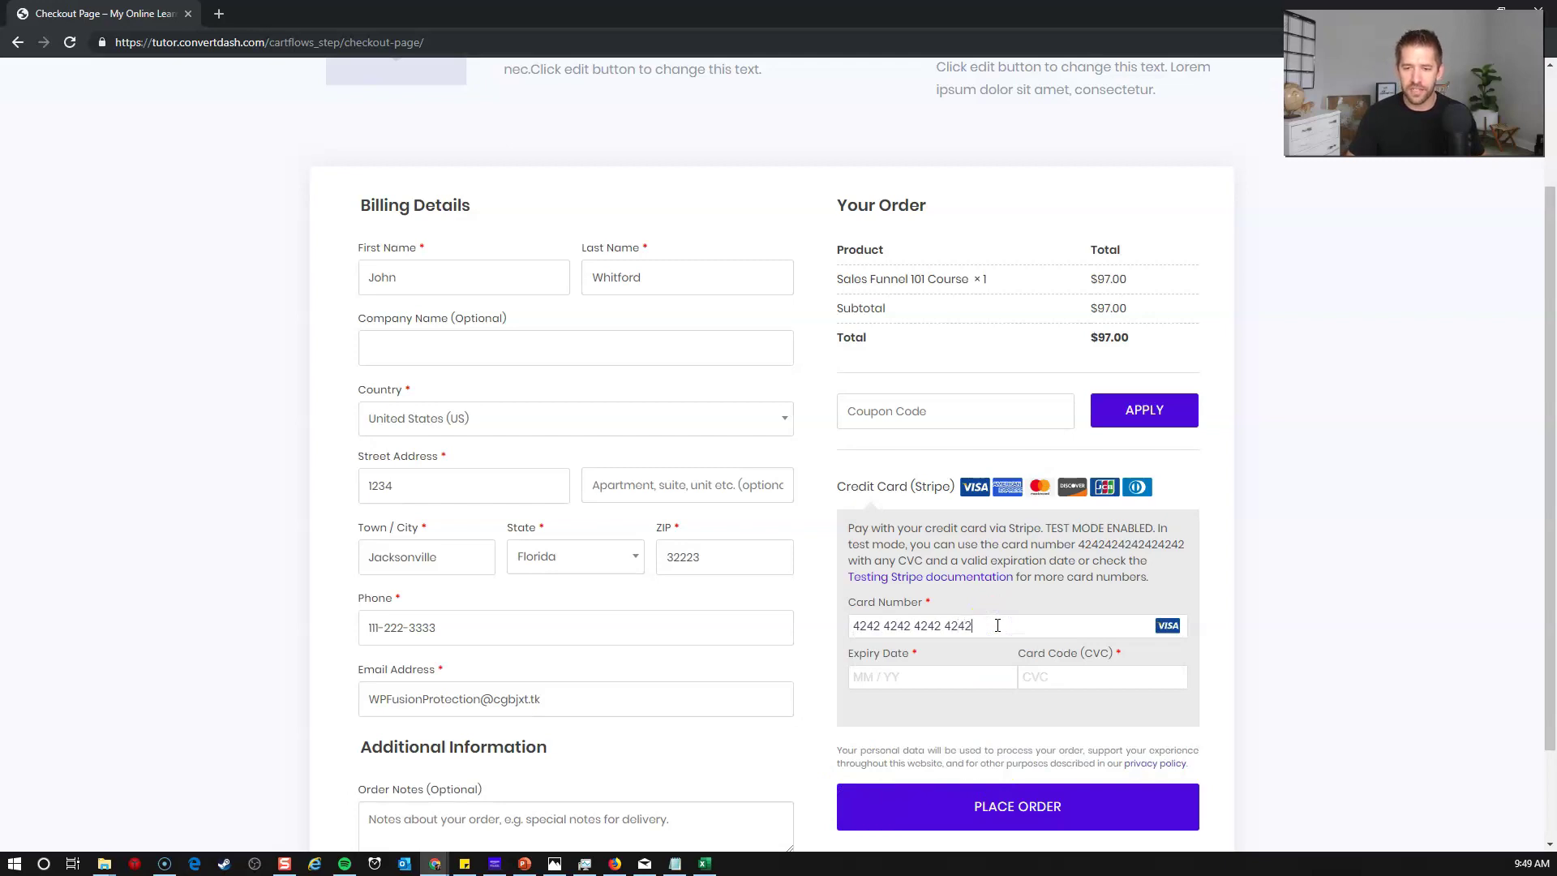
left_click(1010, 698)
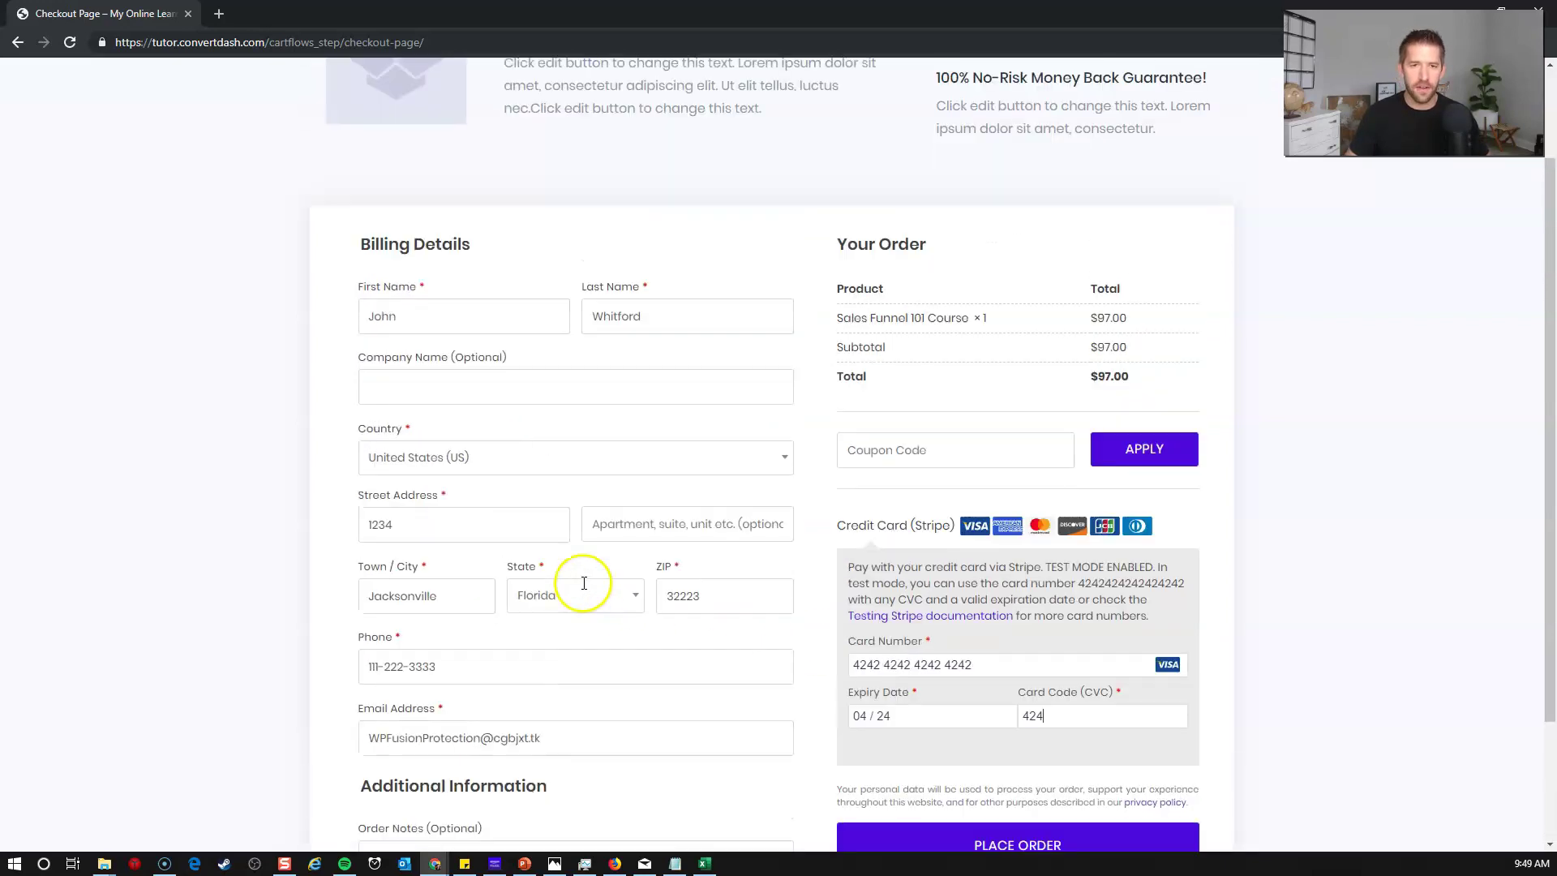
scroll(540, 697, "down", 1)
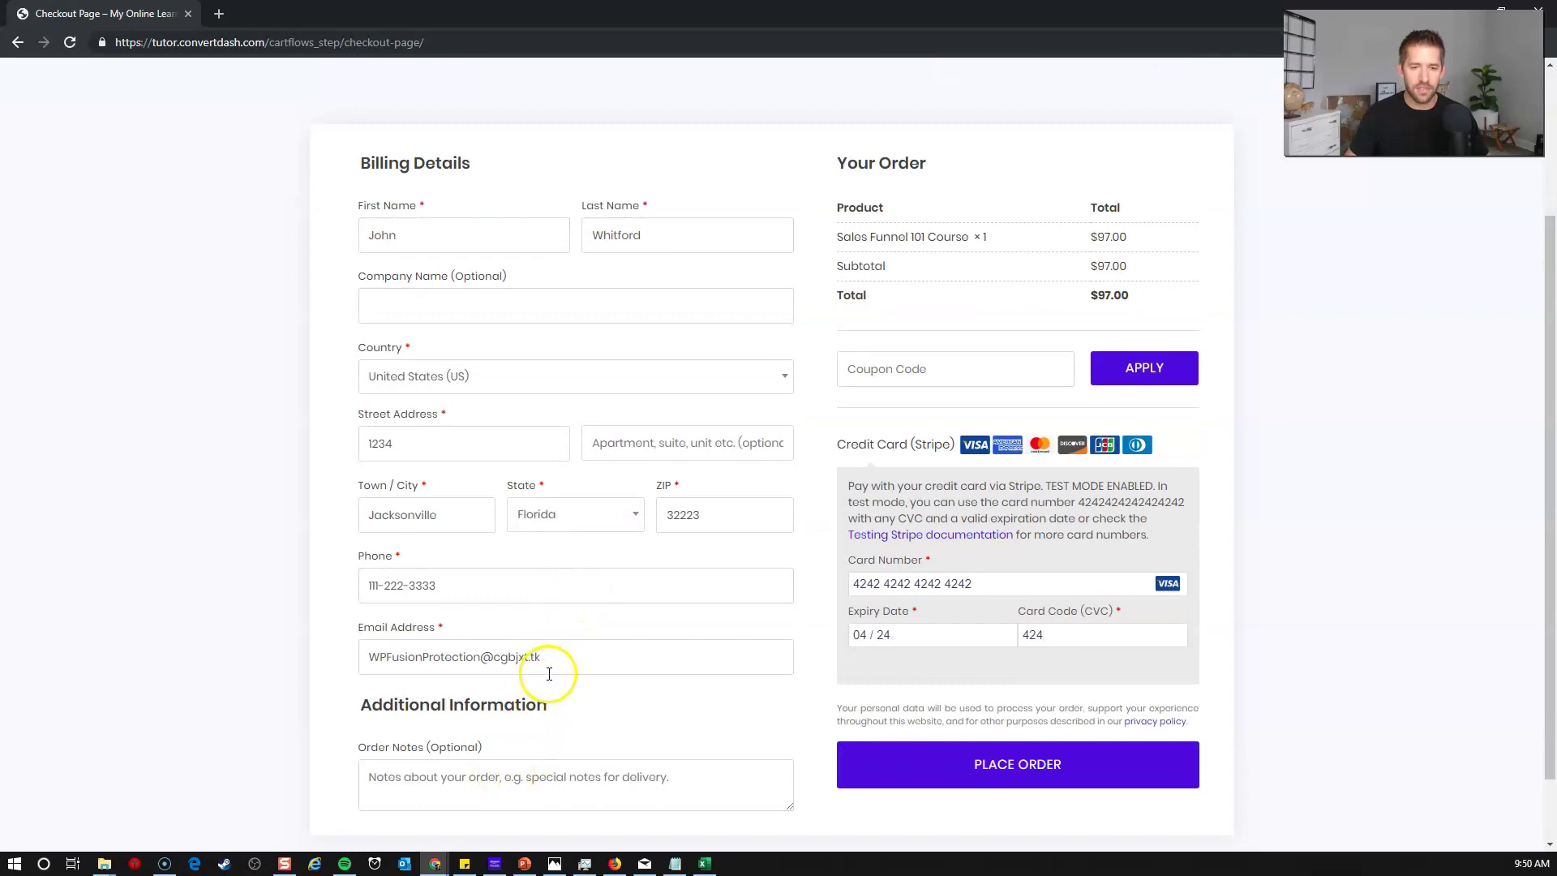
left_click(1033, 761)
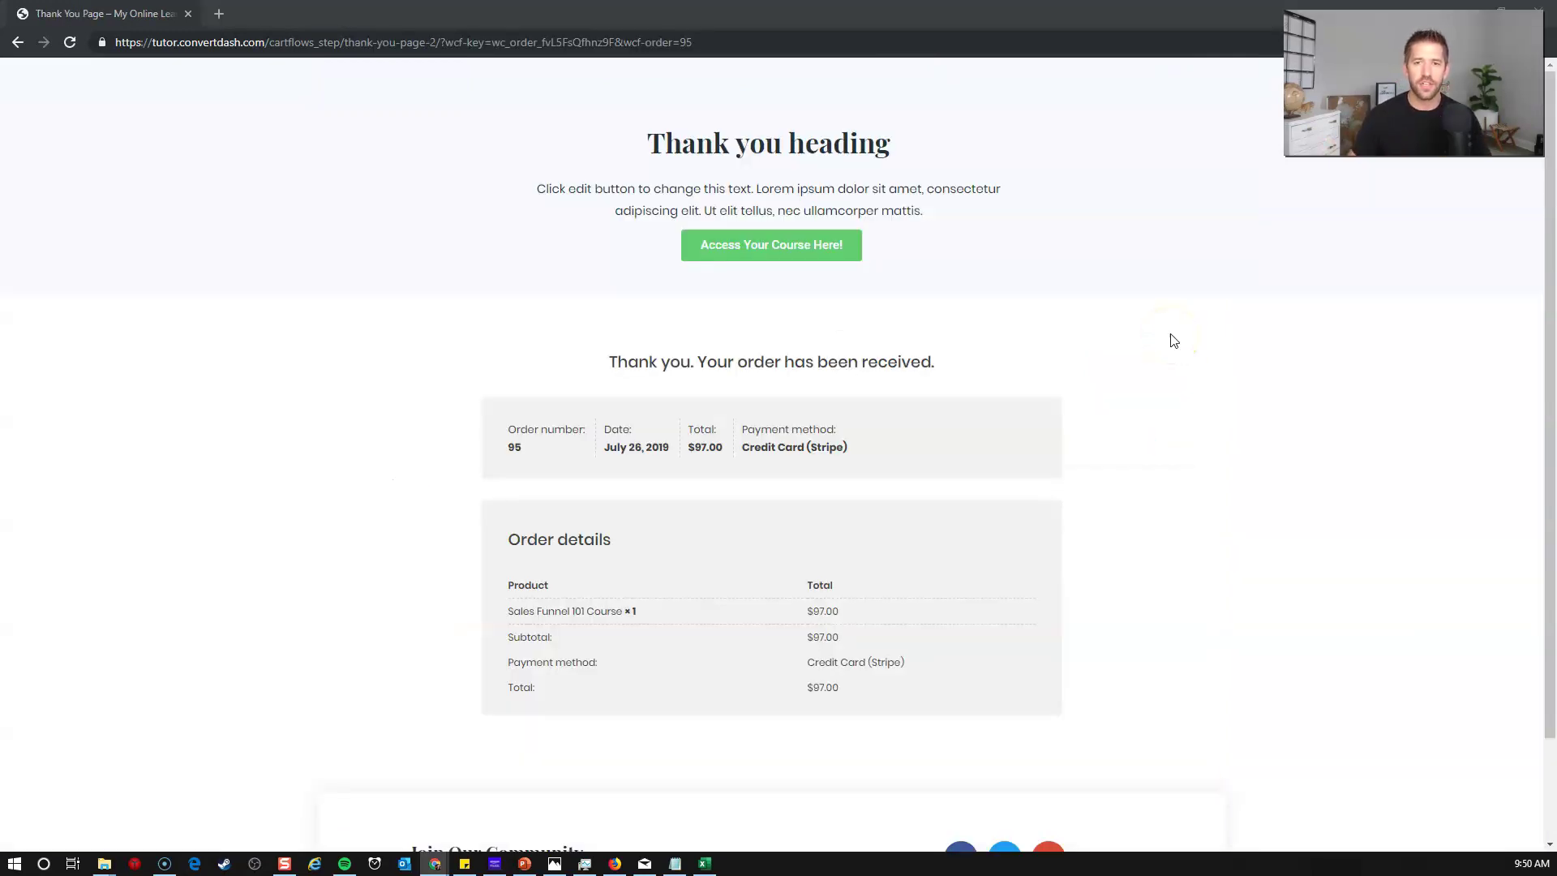
- Follow the 'Access Your Course Here!' button on the order thank-you page
left_click(740, 250)
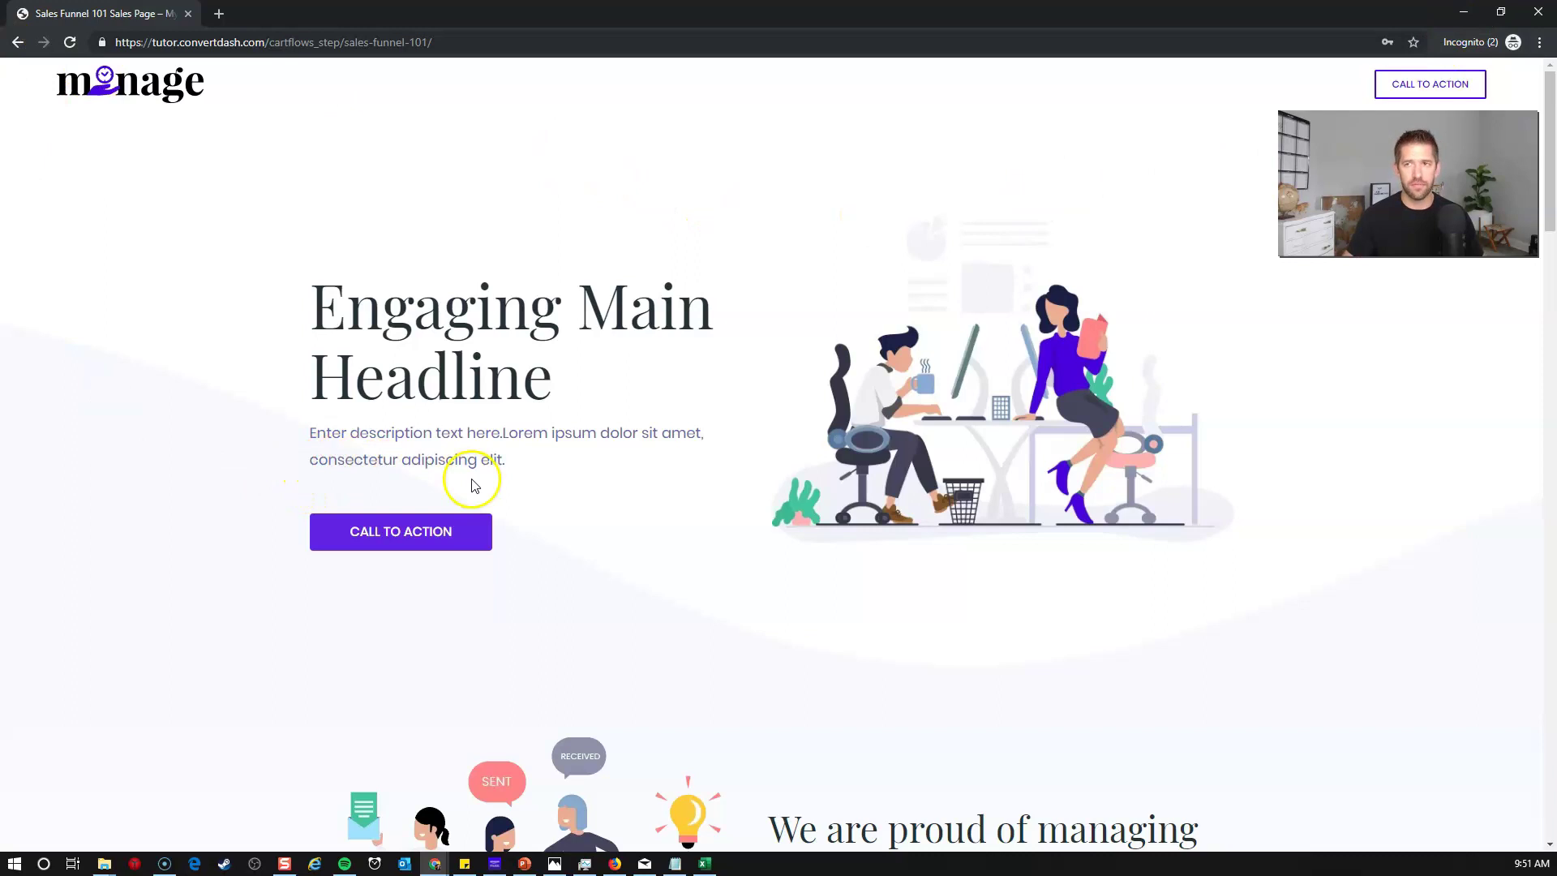
- Enable checkout account creation with auto-generated usernames and passwords in WooCommerce Accounts & Privacy, and save
left_click(1464, 13)
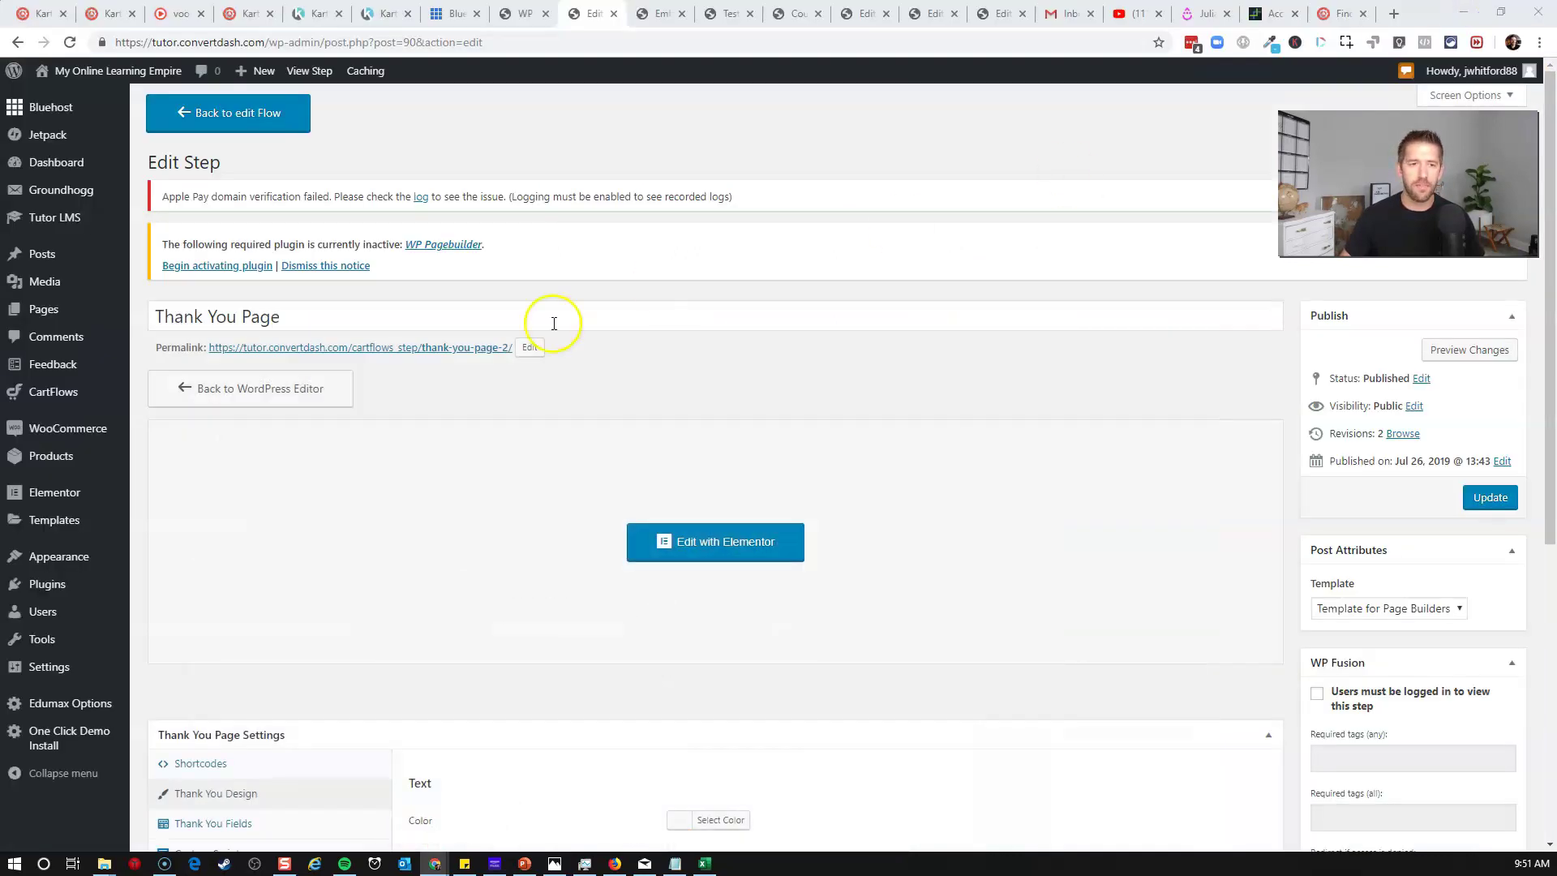
mouse_move(104, 426)
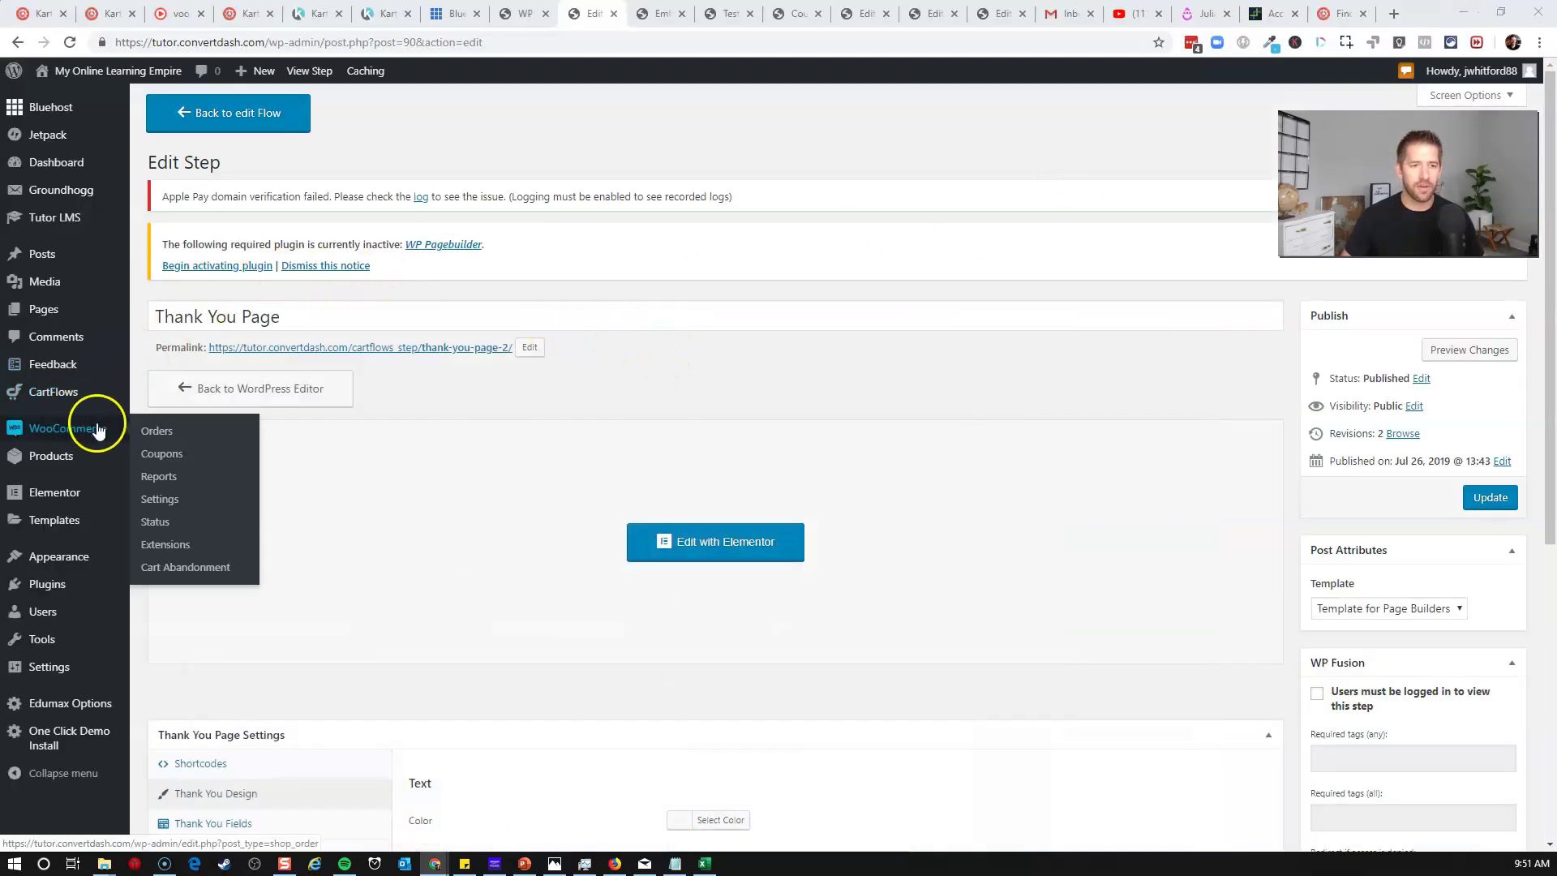
left_click(180, 507)
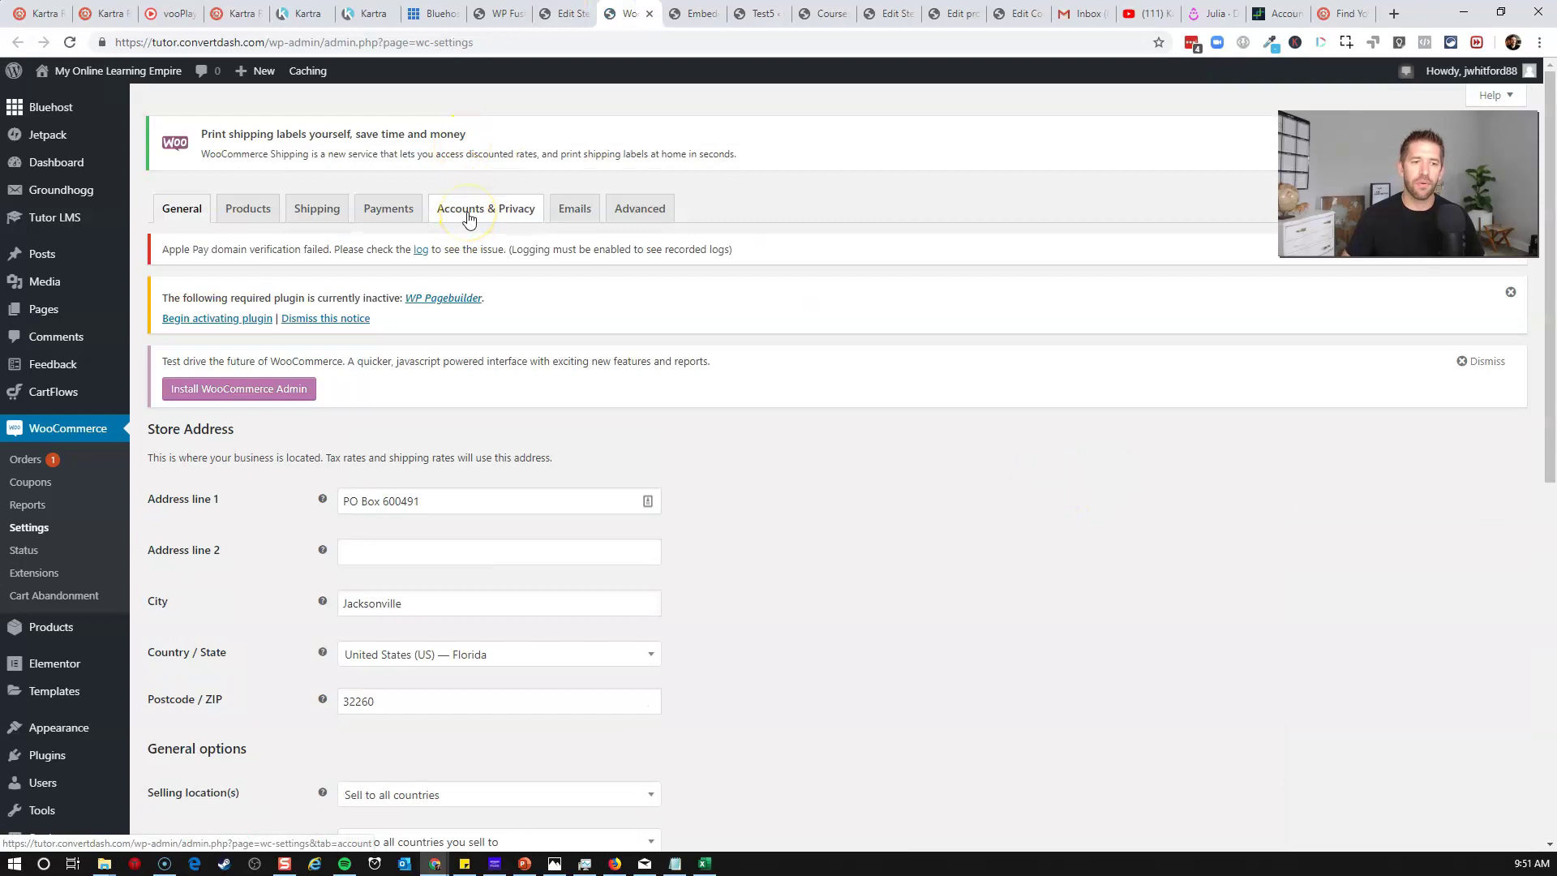
left_click(469, 219)
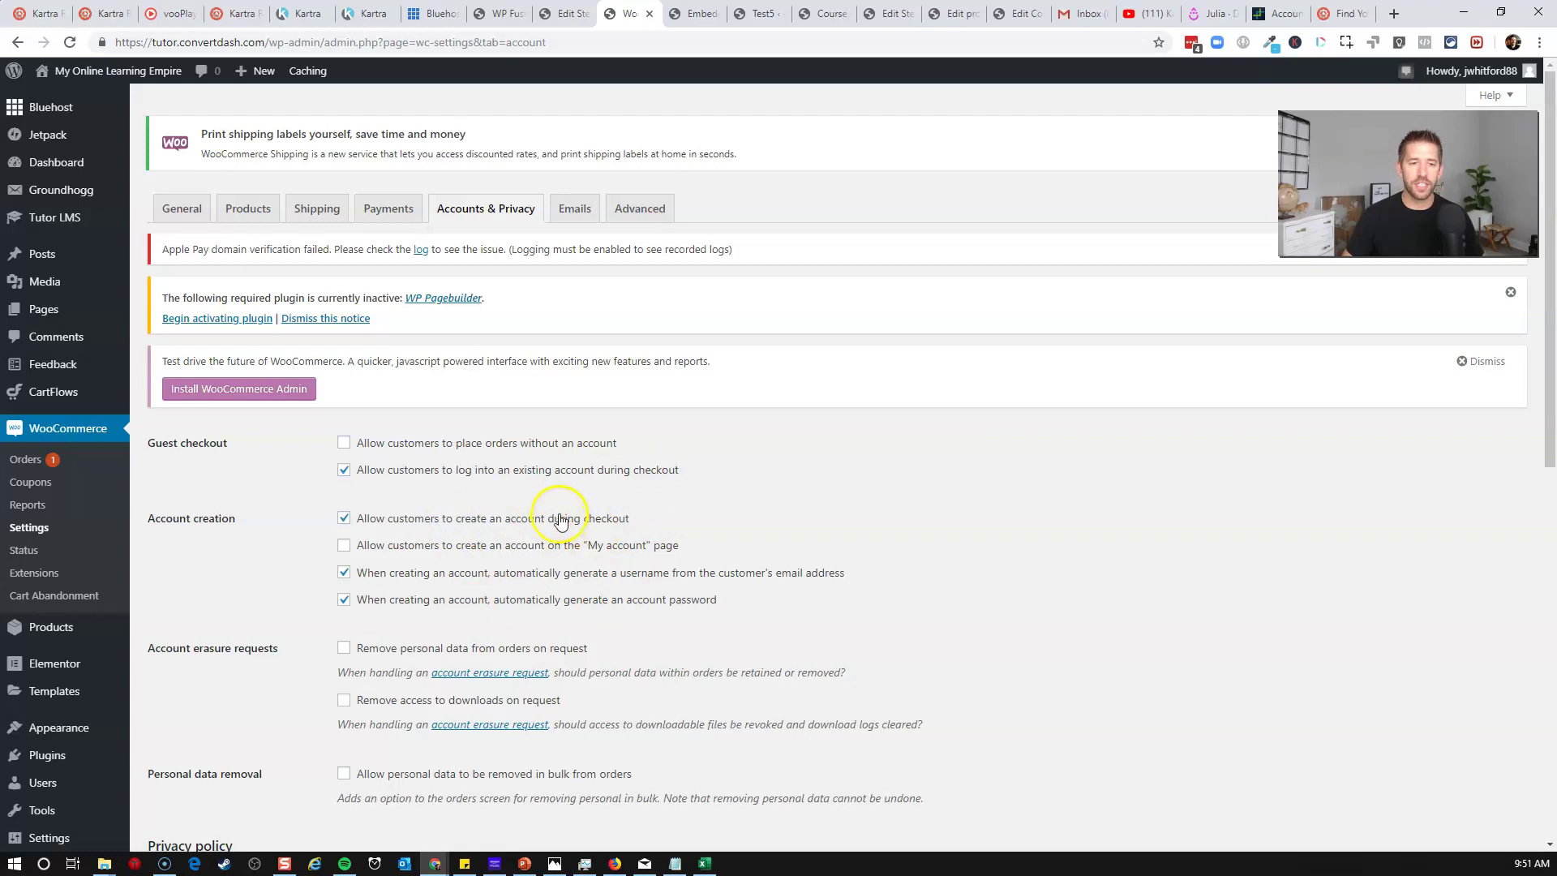
scroll(811, 536, "down", 10)
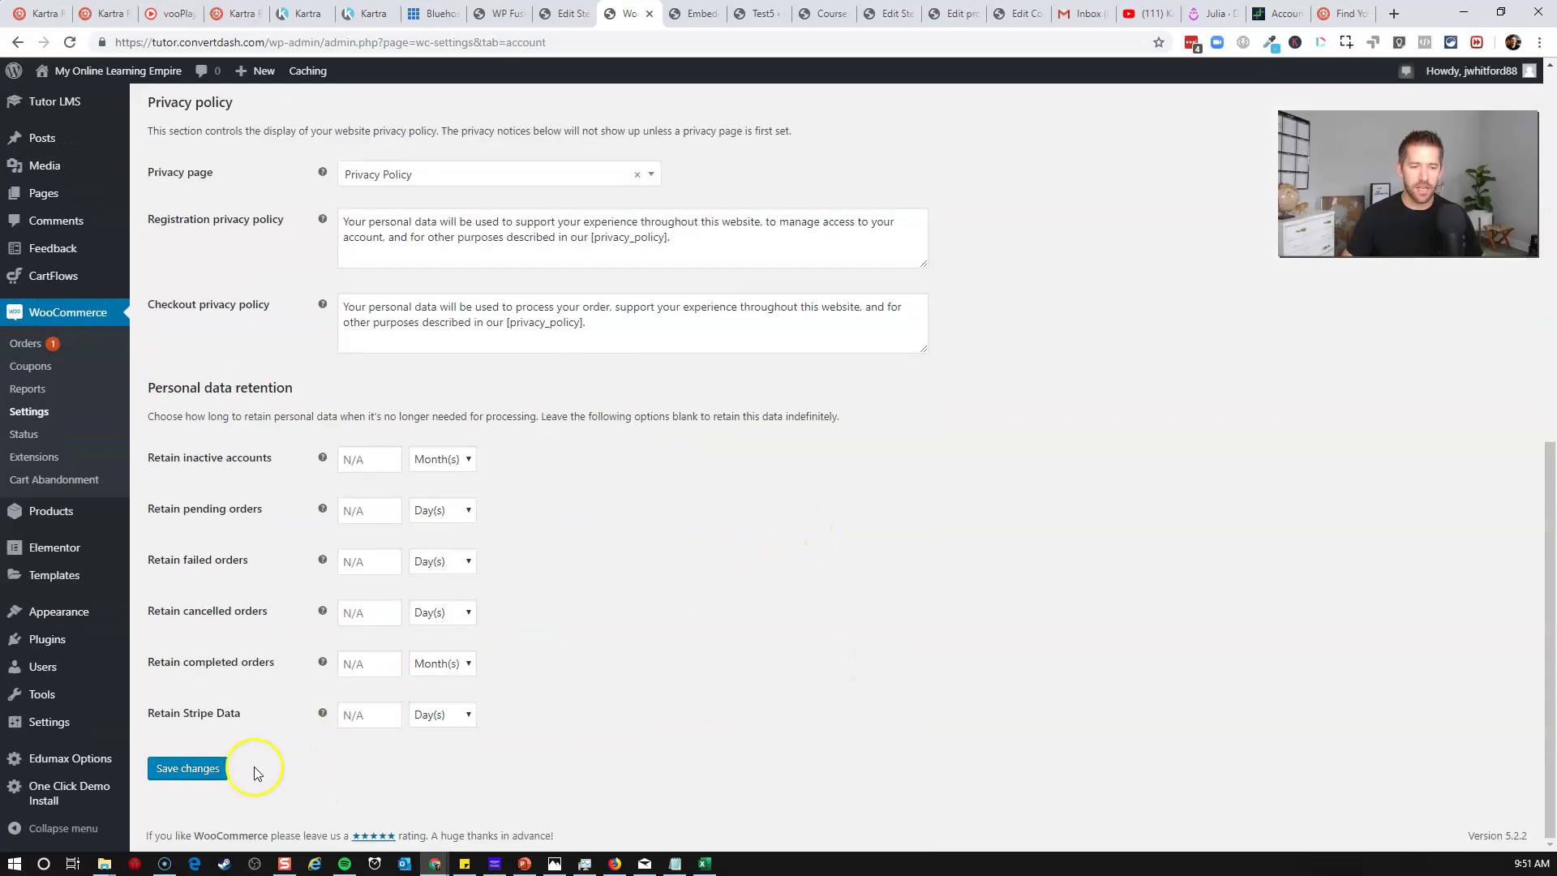
left_click(207, 769)
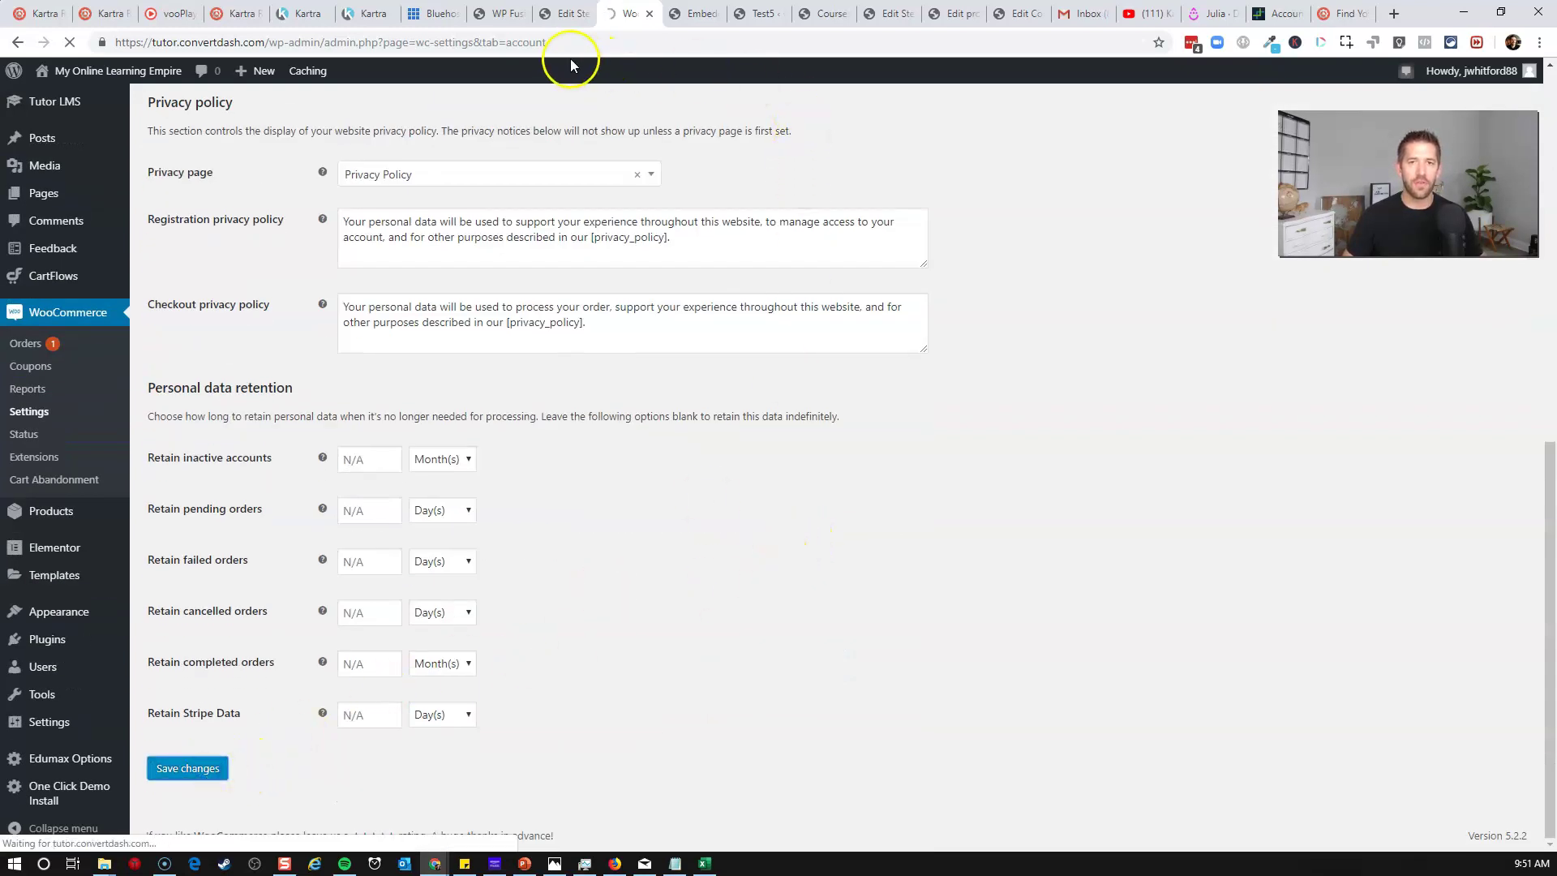
- In the incognito tab, load the site's home page and dismiss the Sign In popup
left_click(689, 14)
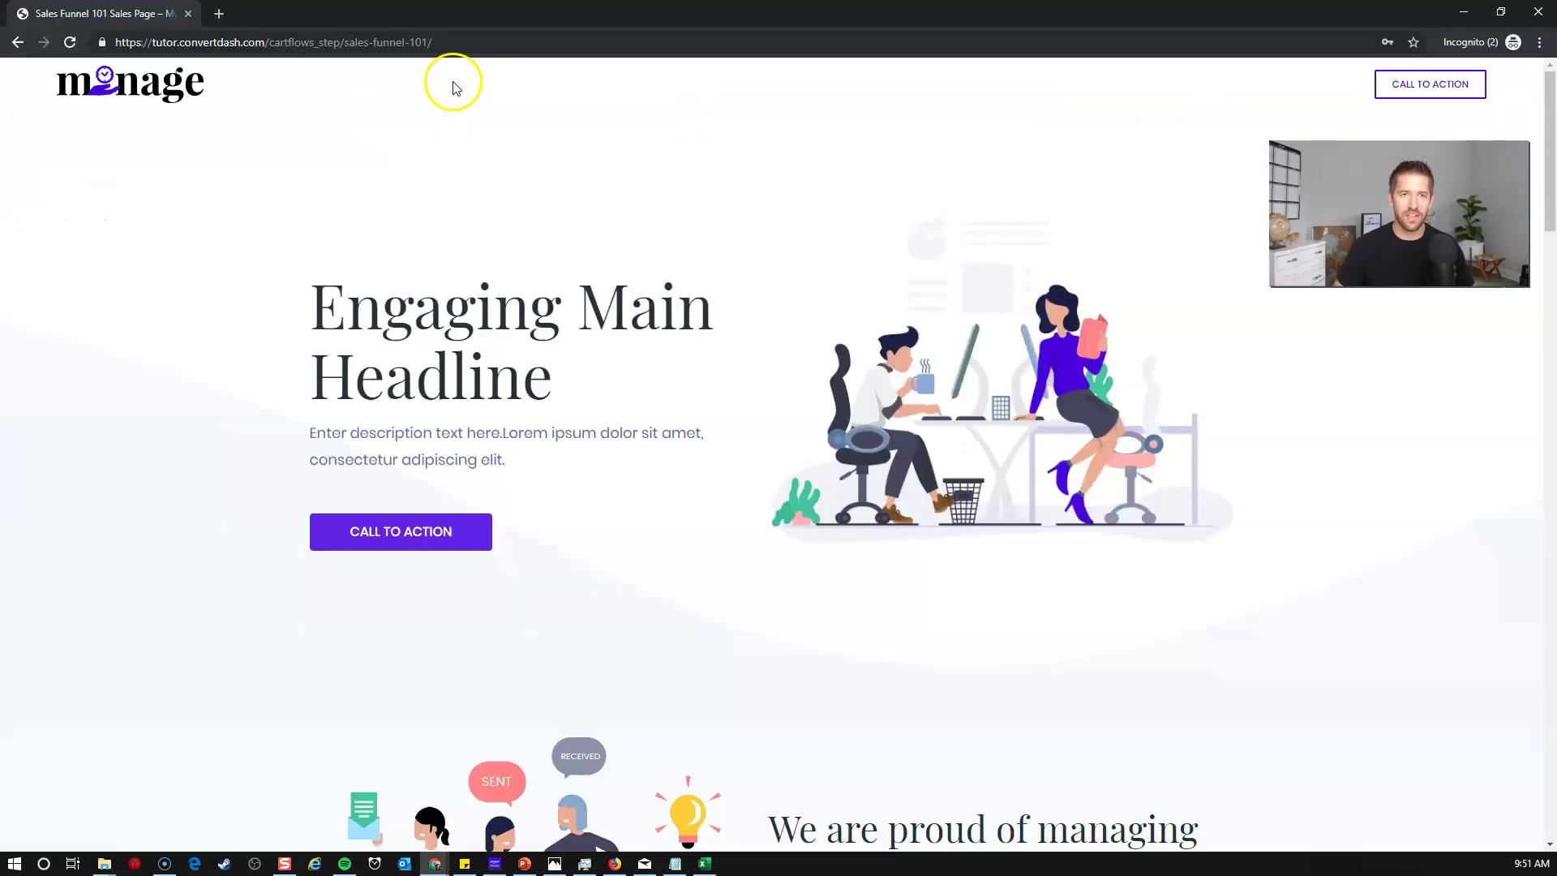
left_click(284, 43)
left_click(284, 43)
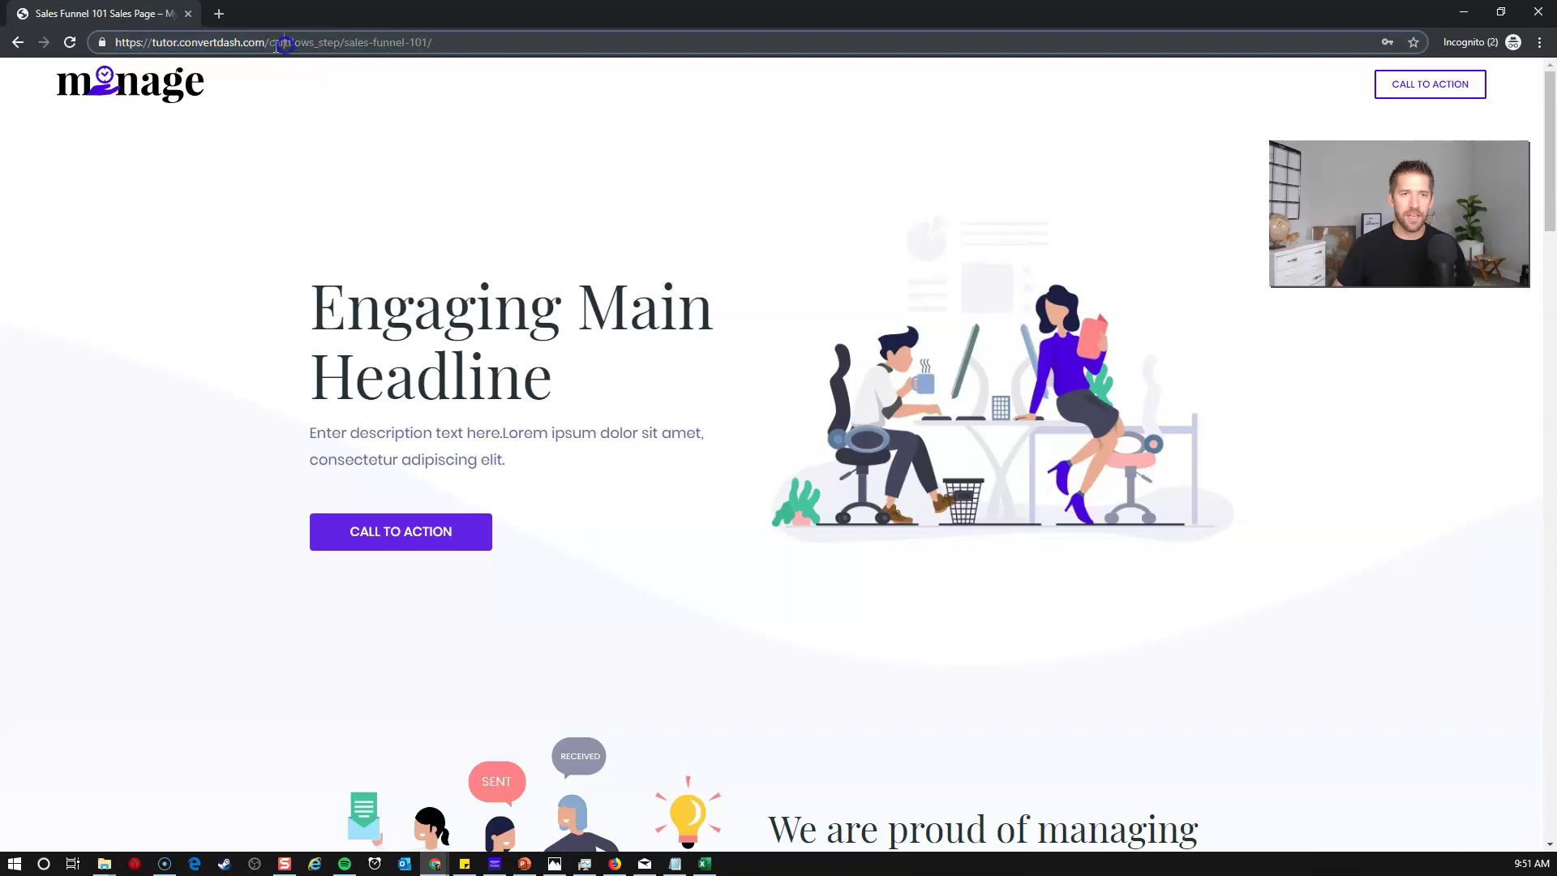
left_click_drag(271, 45, 601, 101)
key("BackSpace")
key("Return")
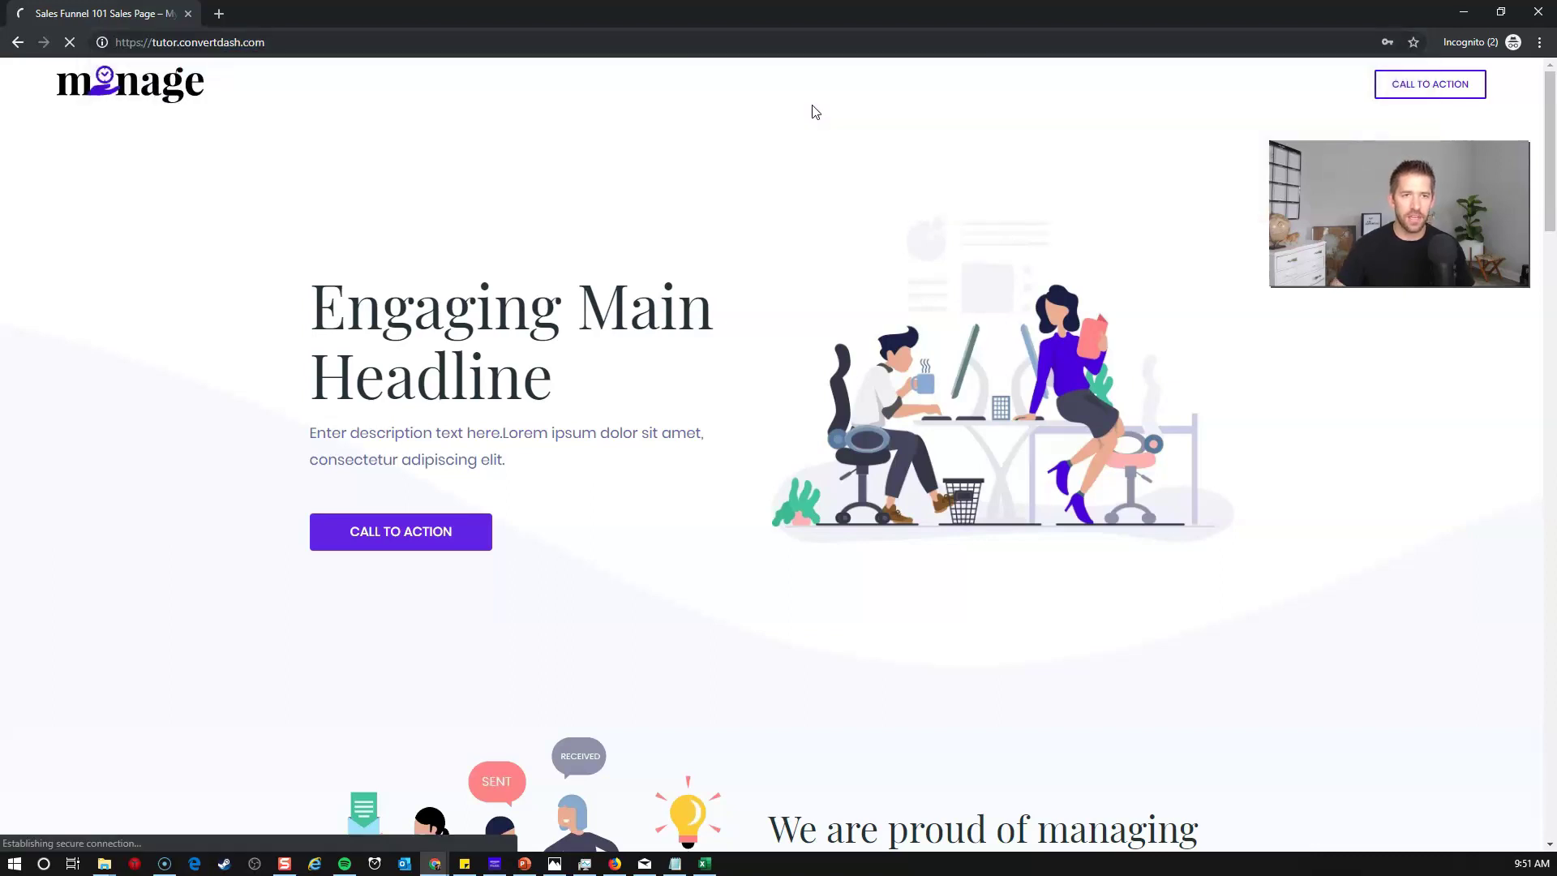
left_click(1072, 91)
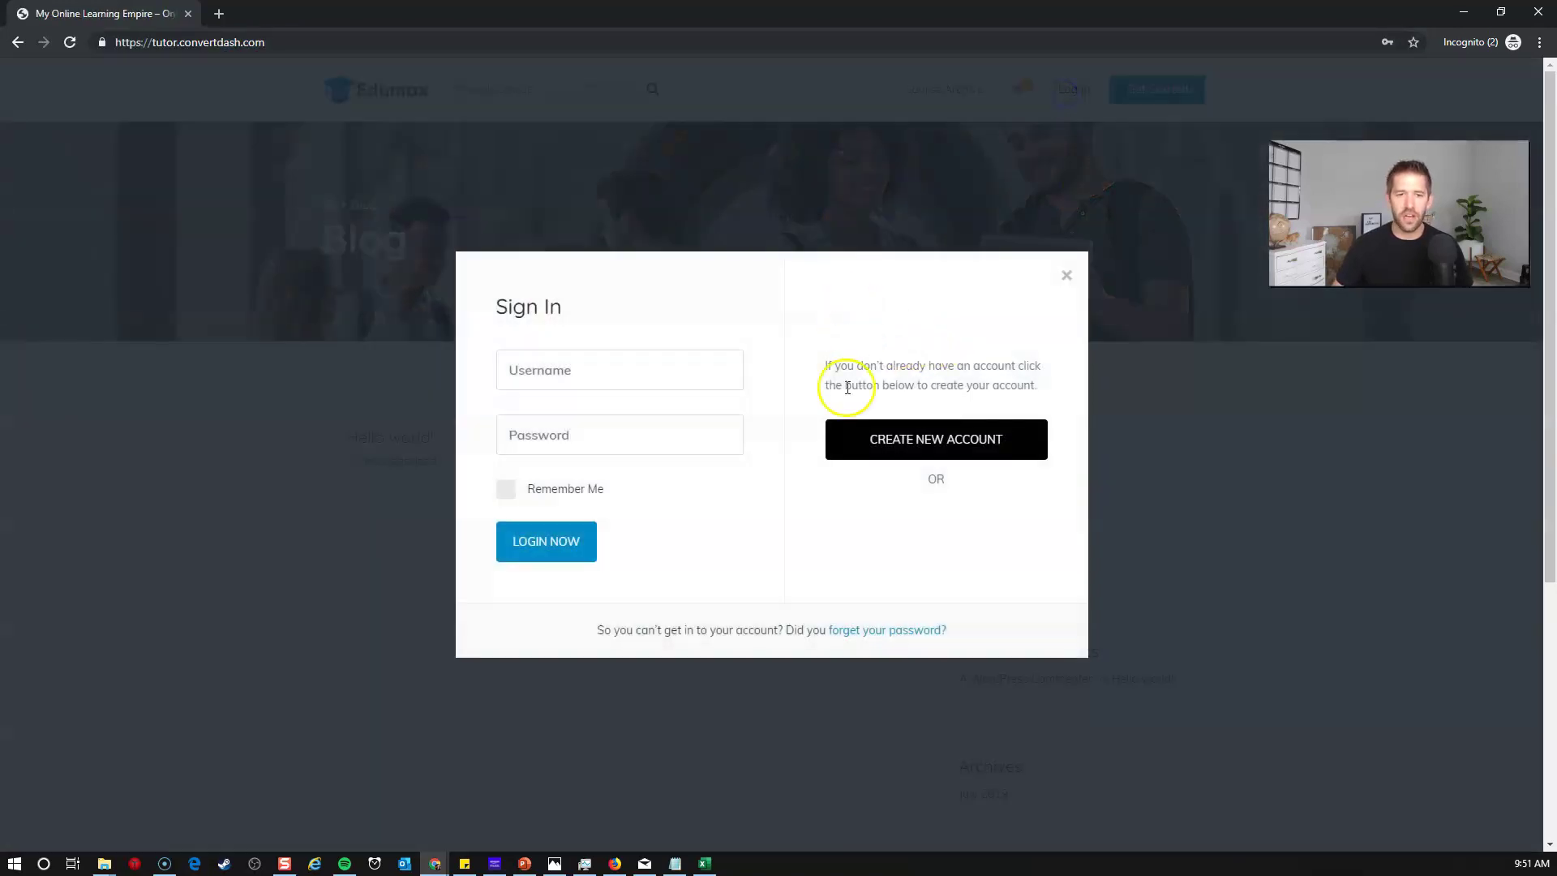
left_click(1186, 496)
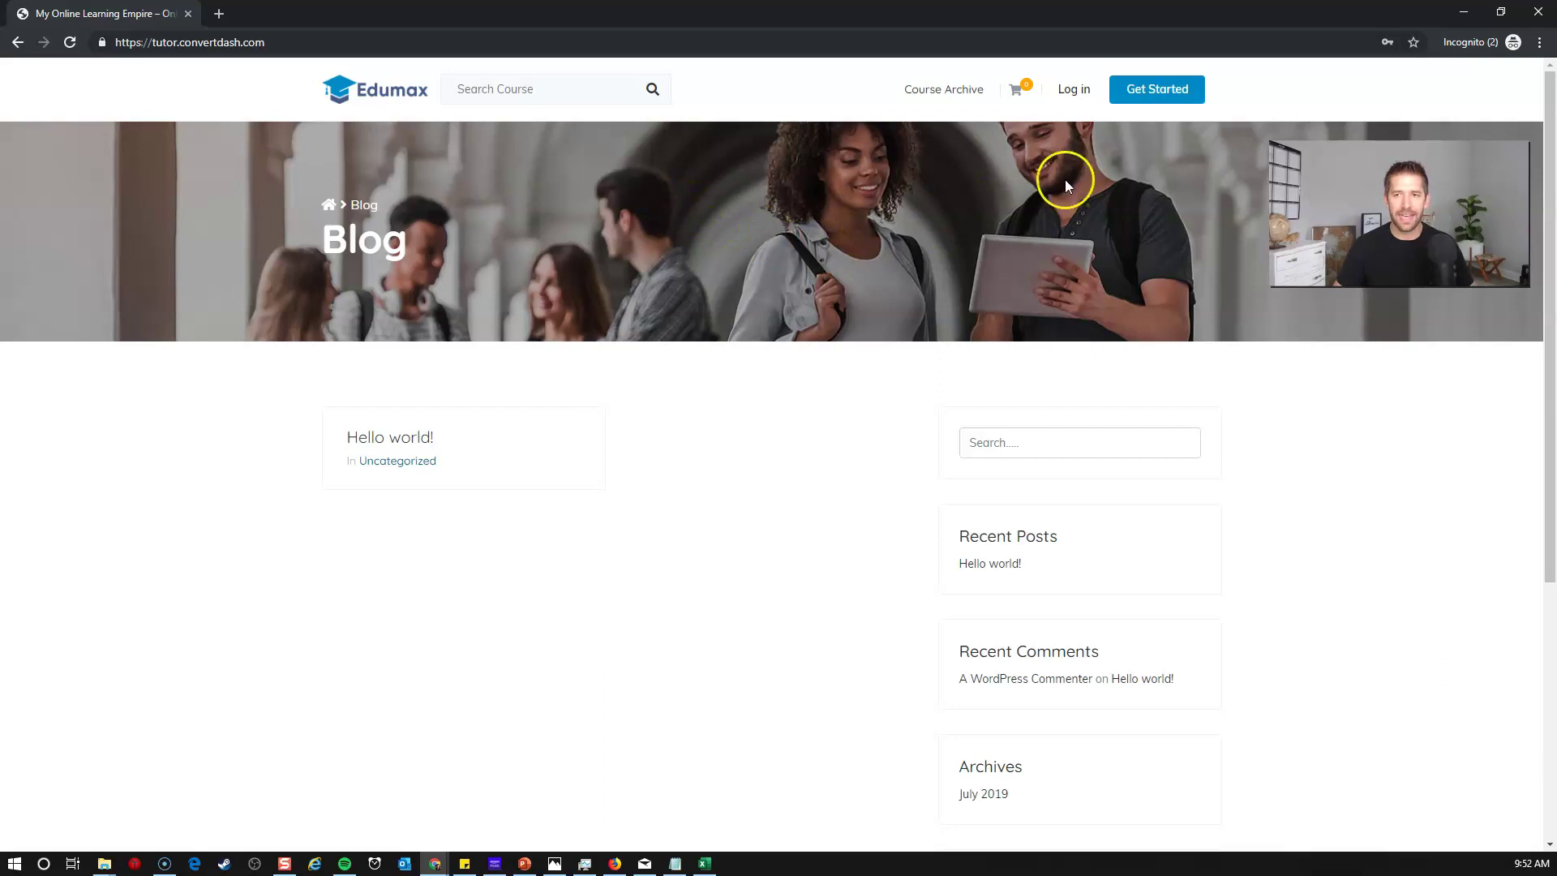
- Open Sales Funnel 101 from the Course Archive and start checkout from its pricing plan
left_click(963, 89)
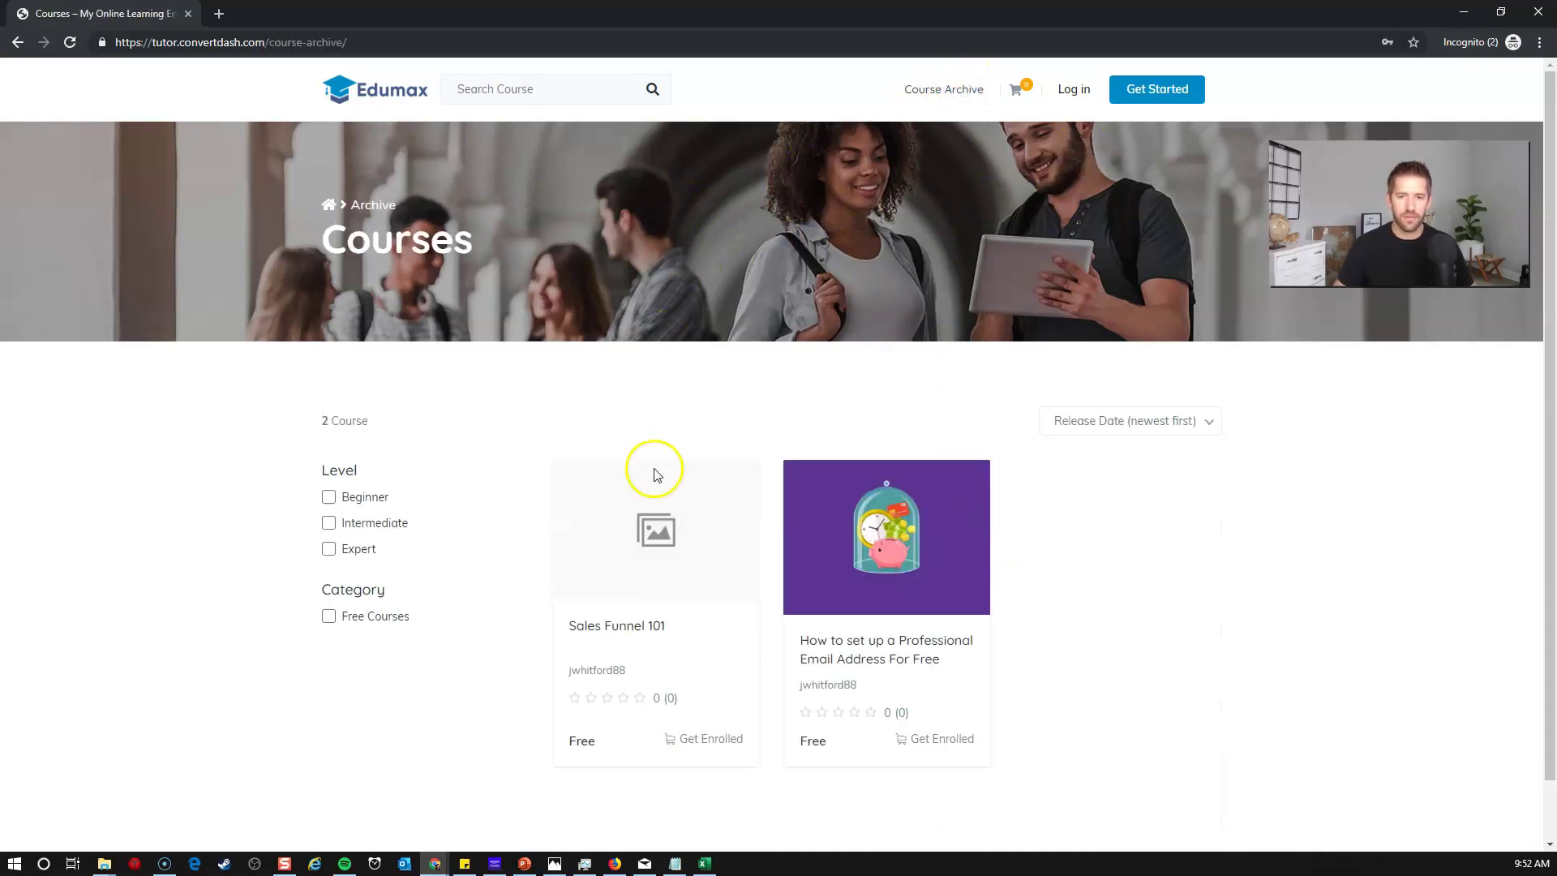
left_click(657, 532)
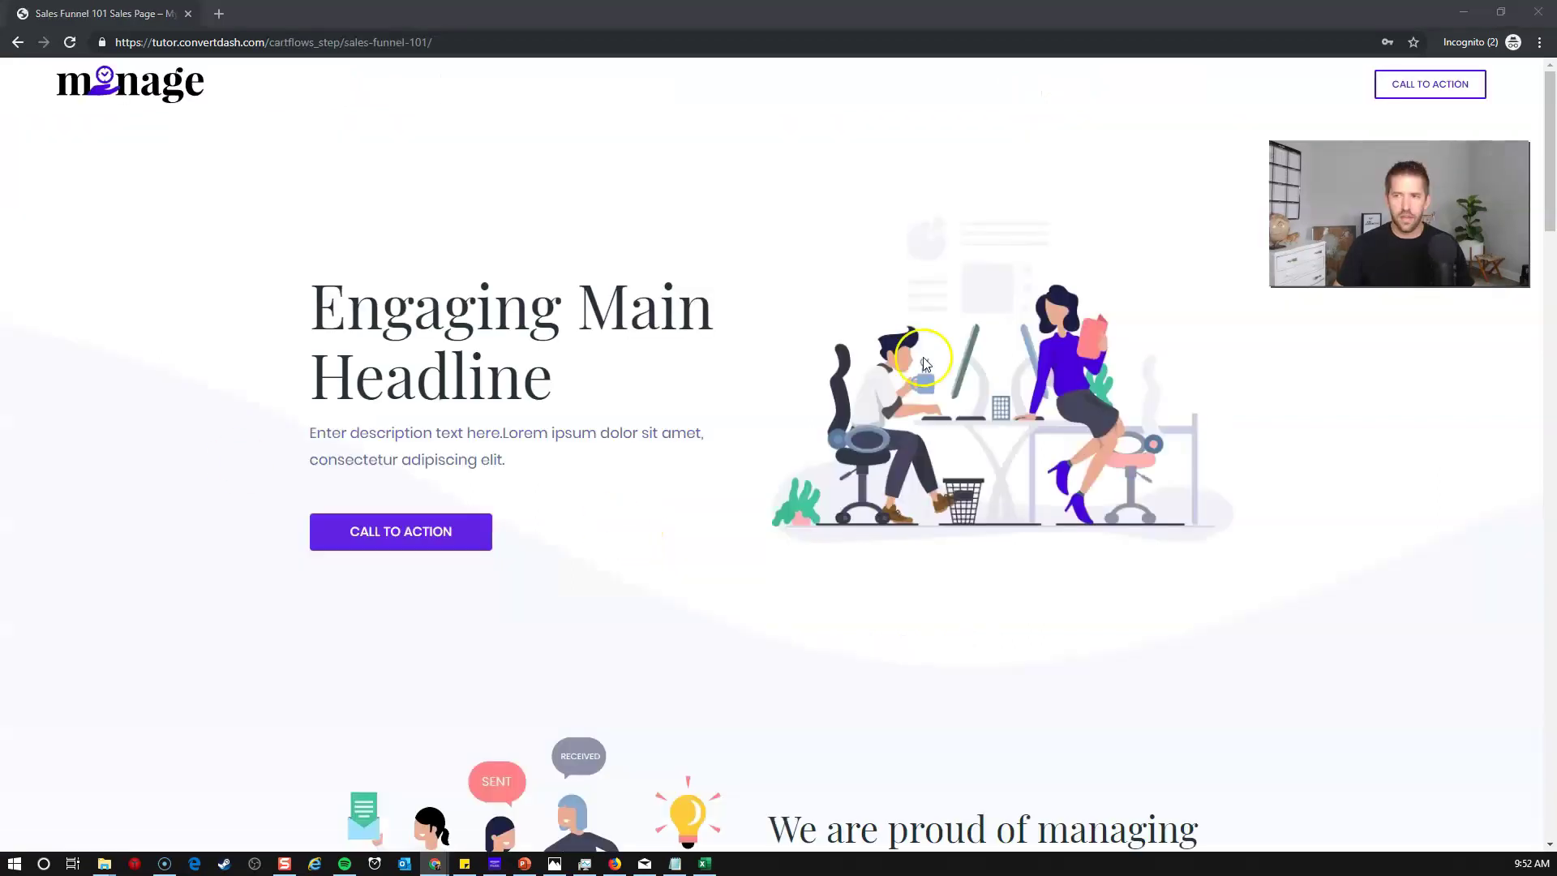
left_click(436, 537)
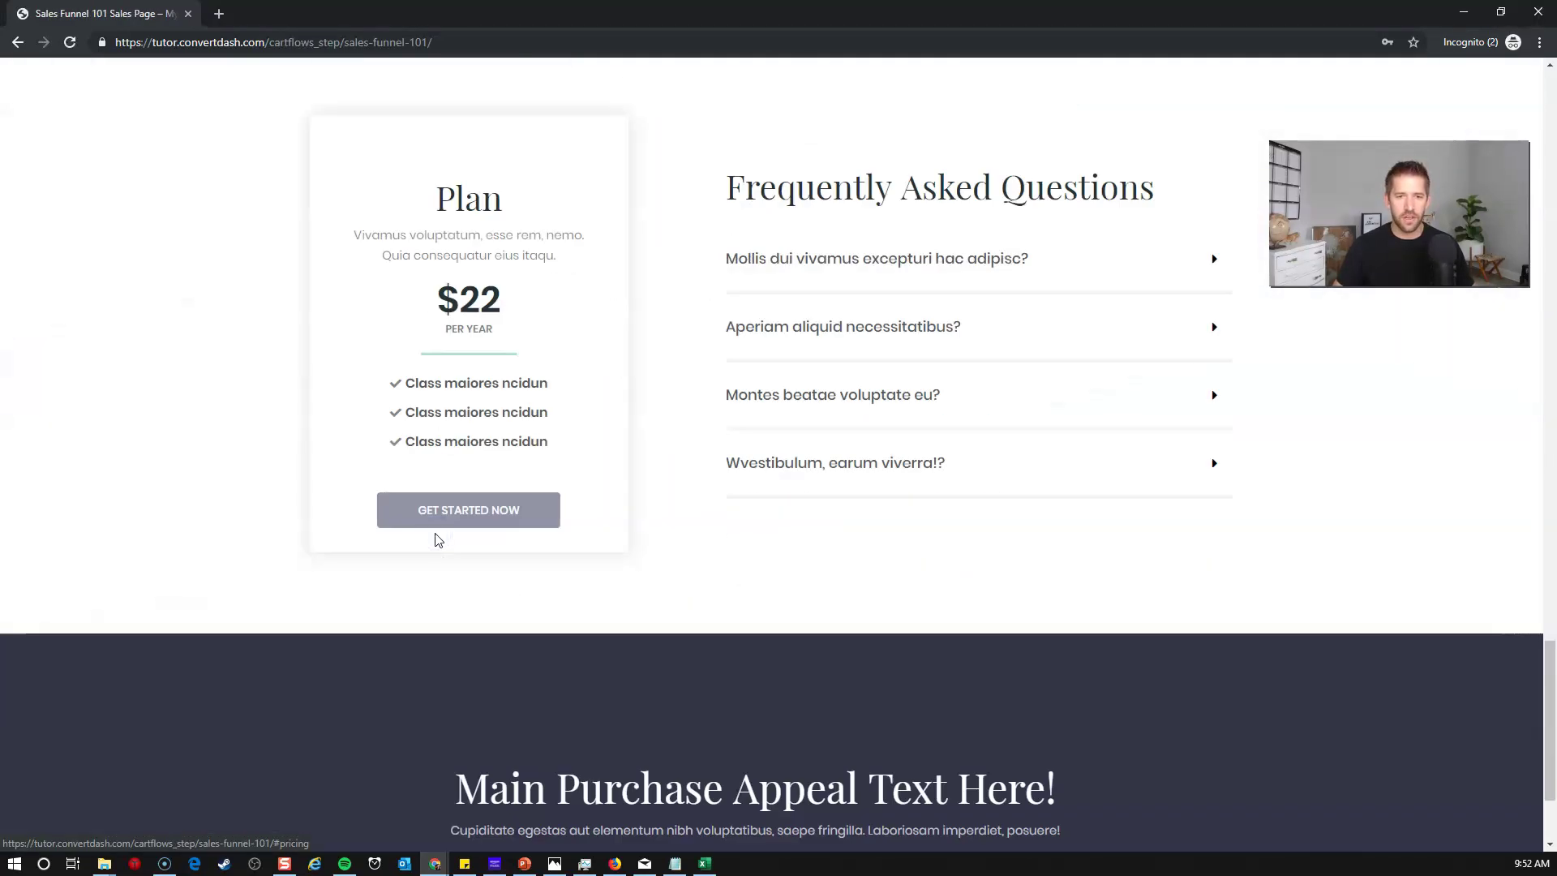
left_click(480, 519)
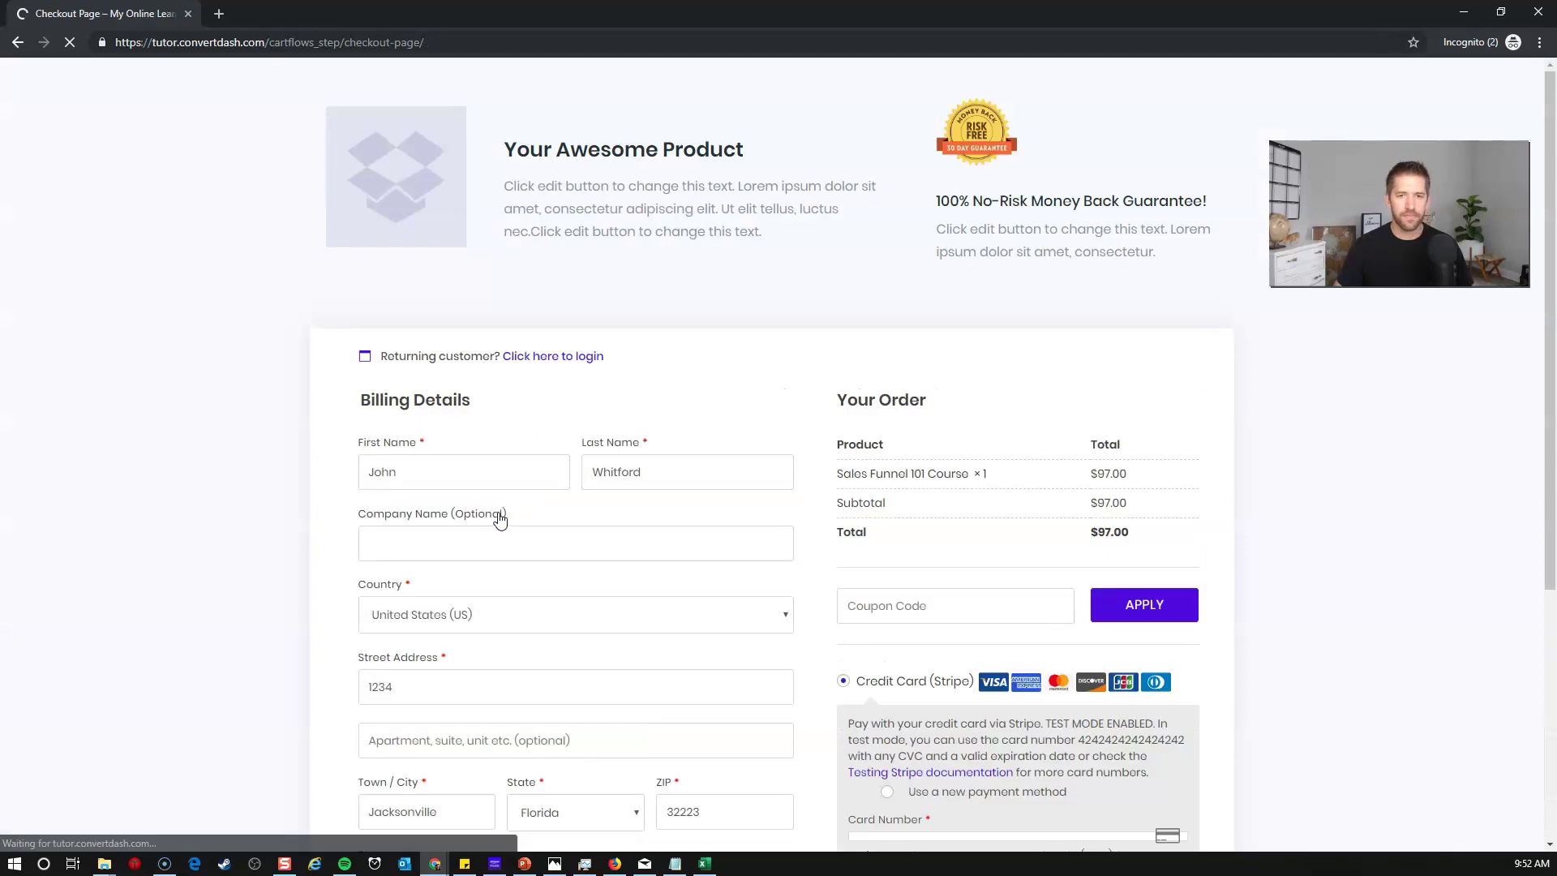
left_click(542, 496)
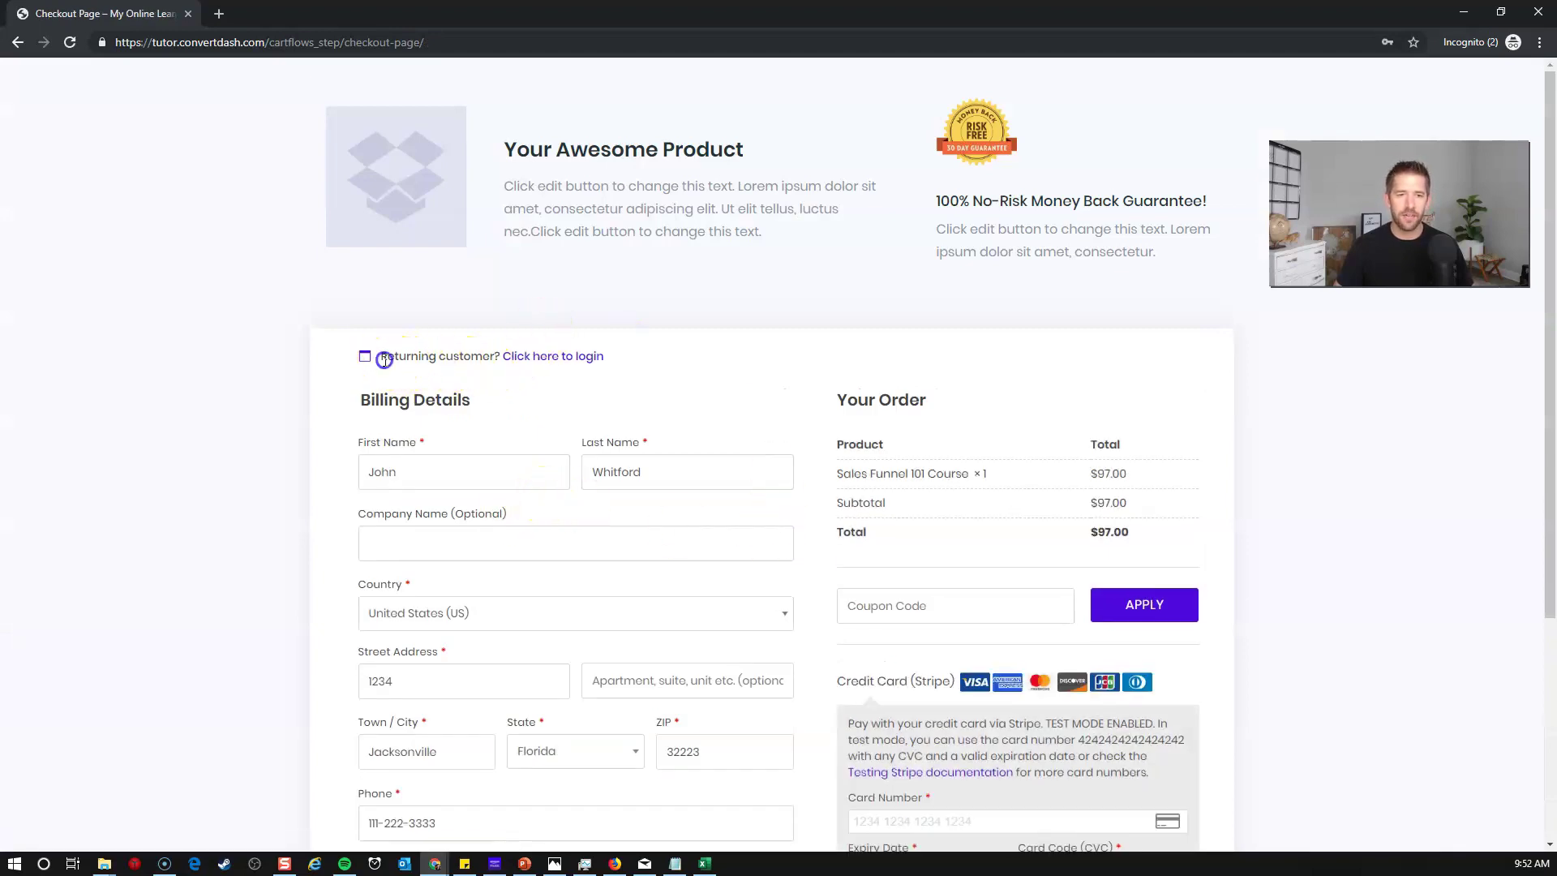
left_click_drag(381, 356, 499, 356)
left_click(572, 365)
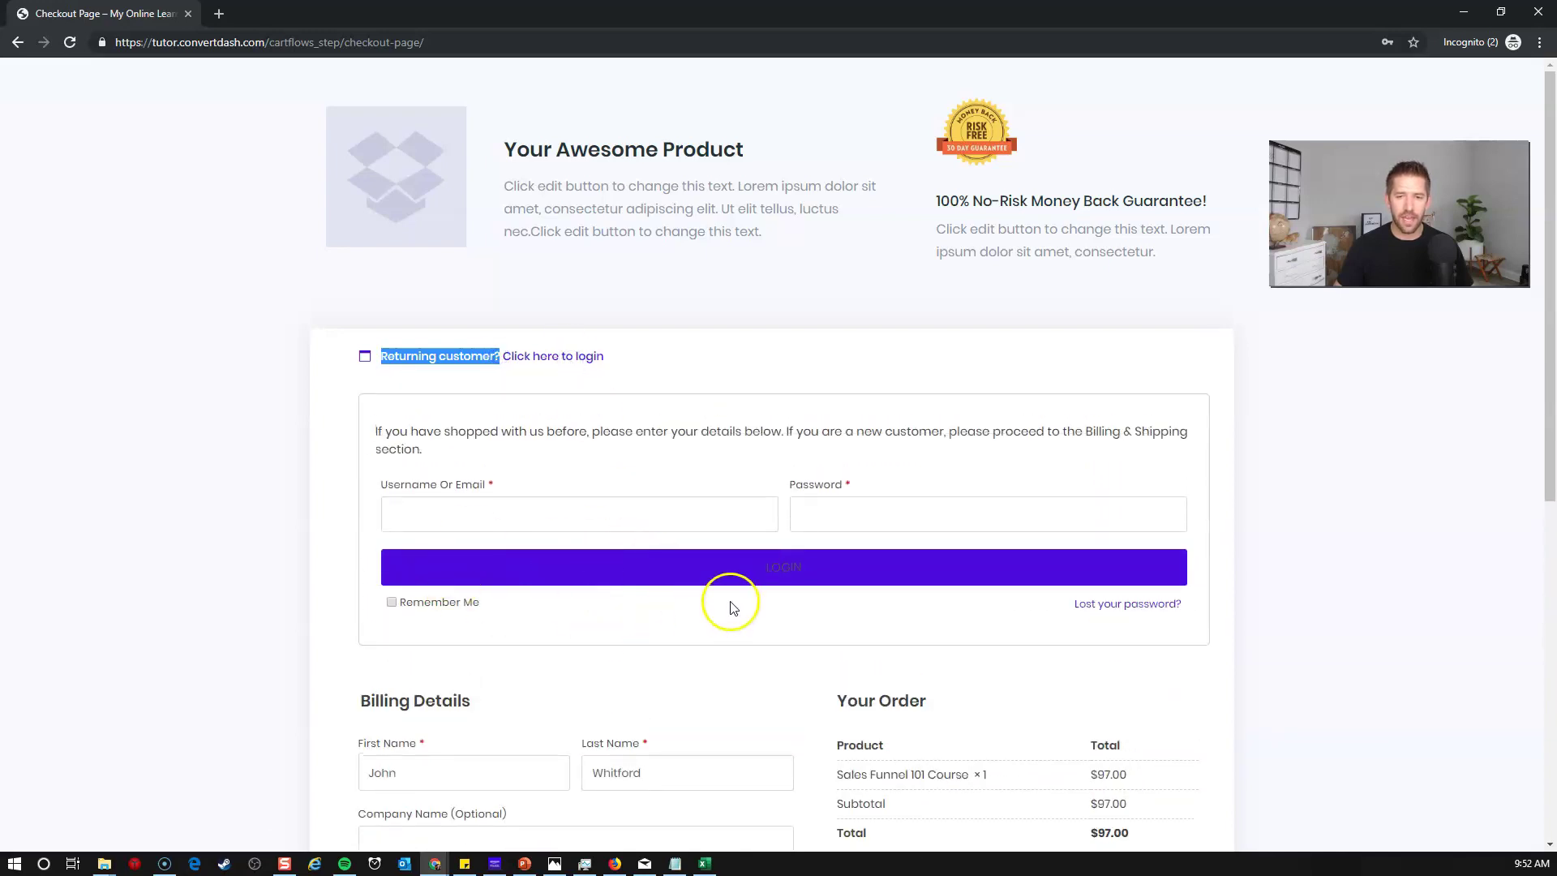
left_click(581, 357)
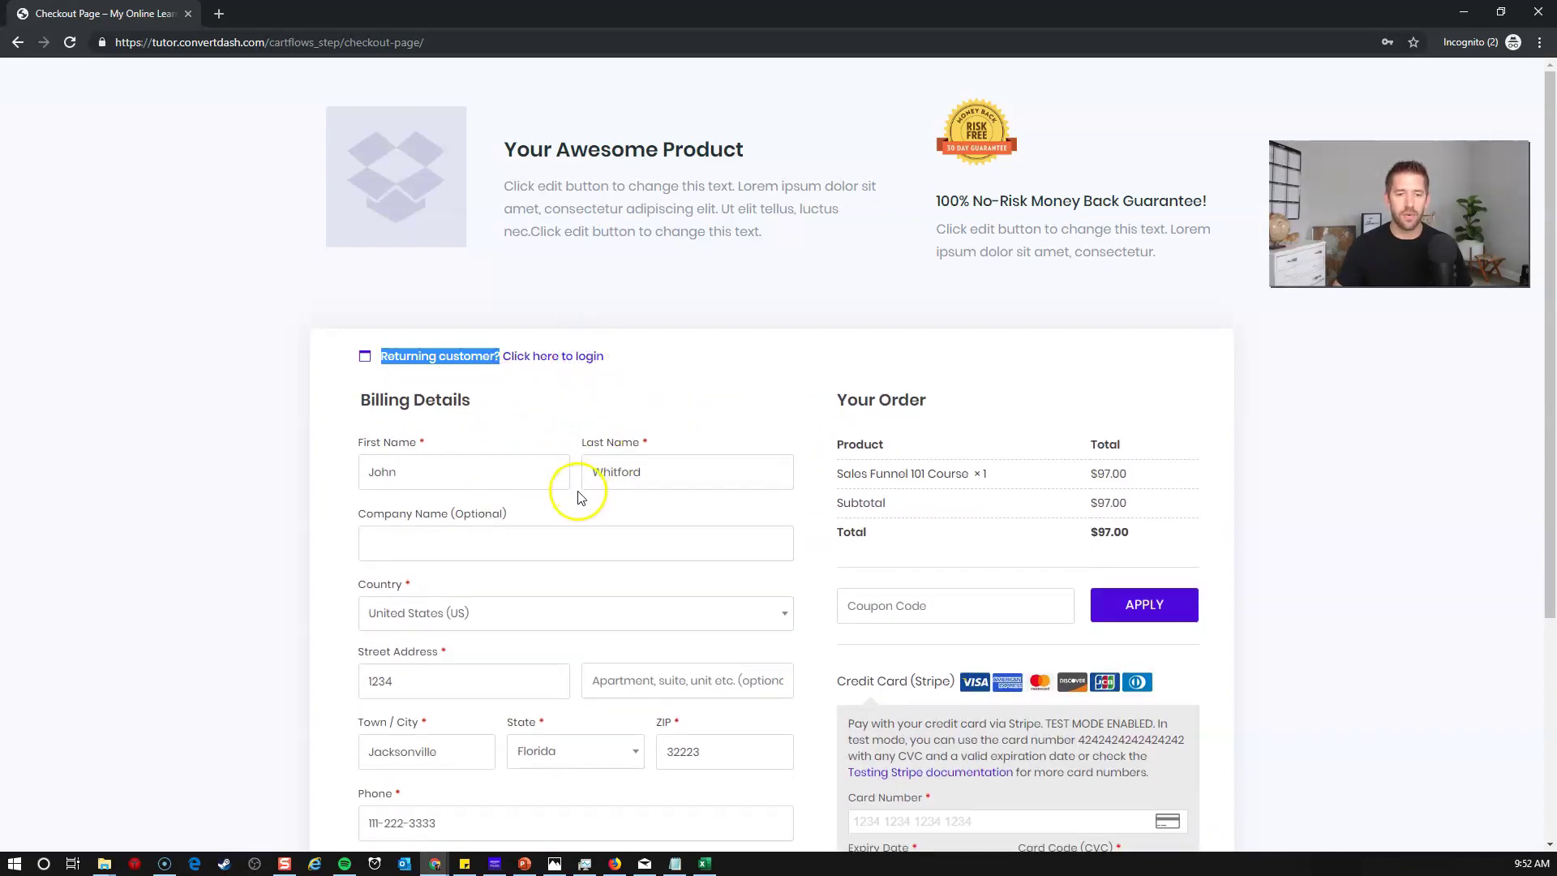
scroll(584, 503, "down", 3)
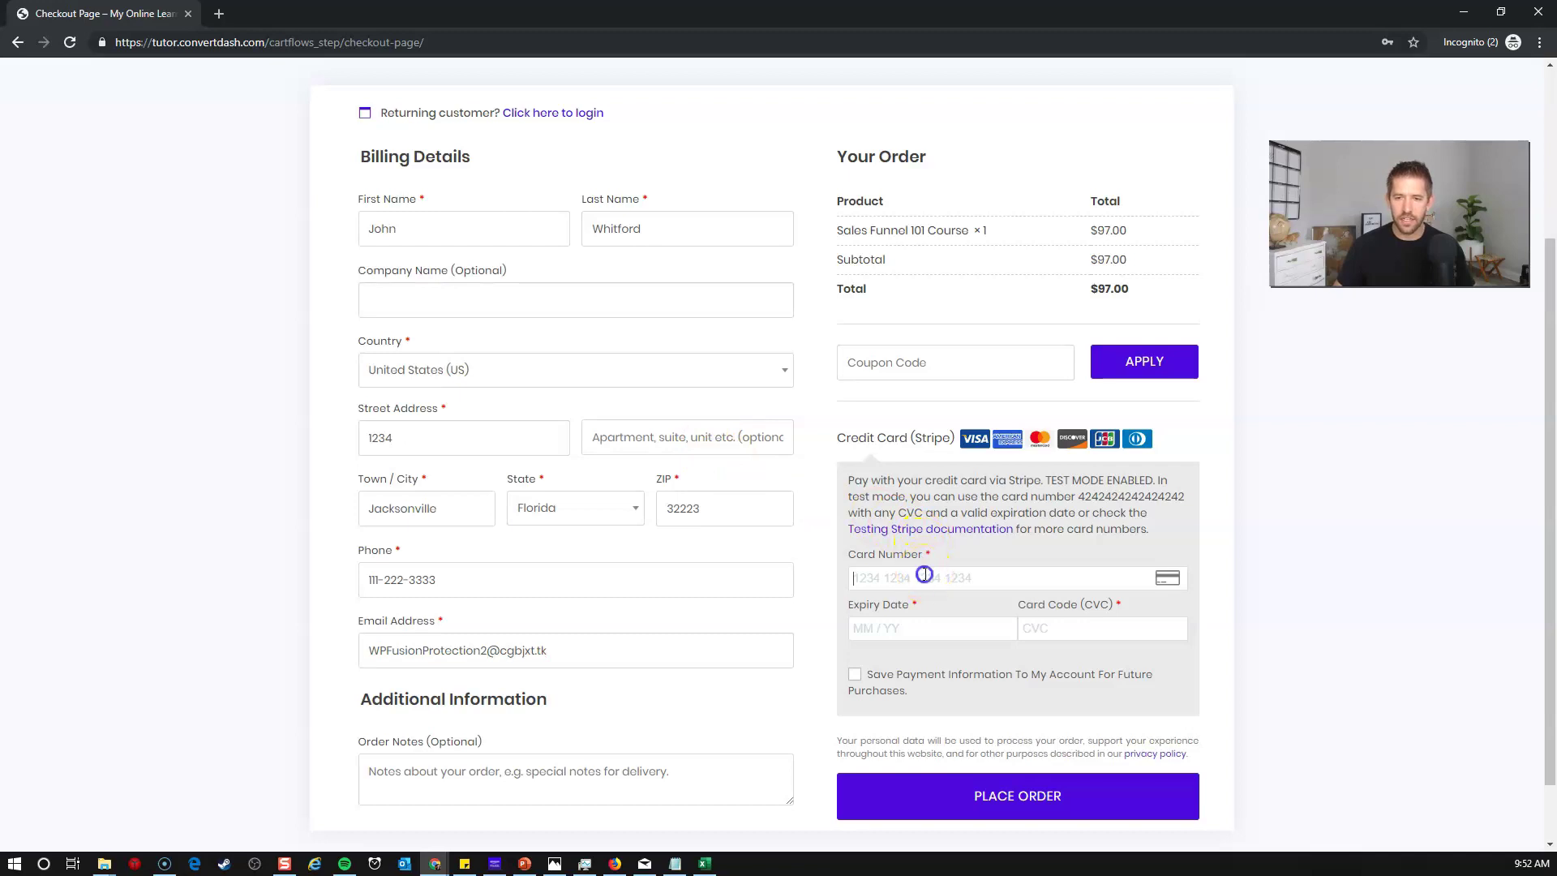
type("42424242424242420424424")
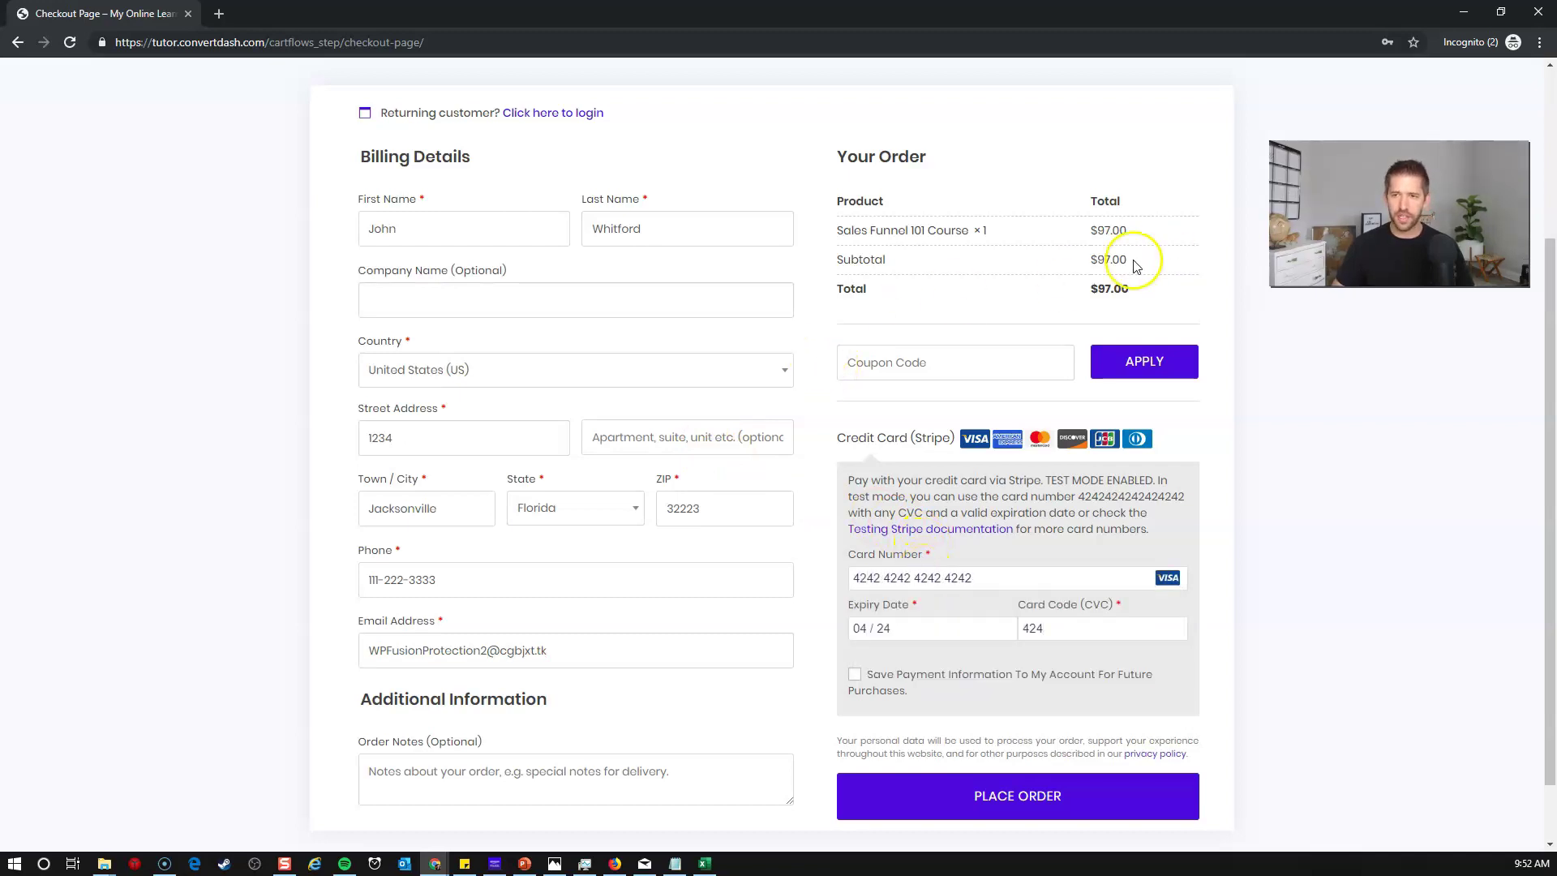
scroll(560, 664, "down", 1)
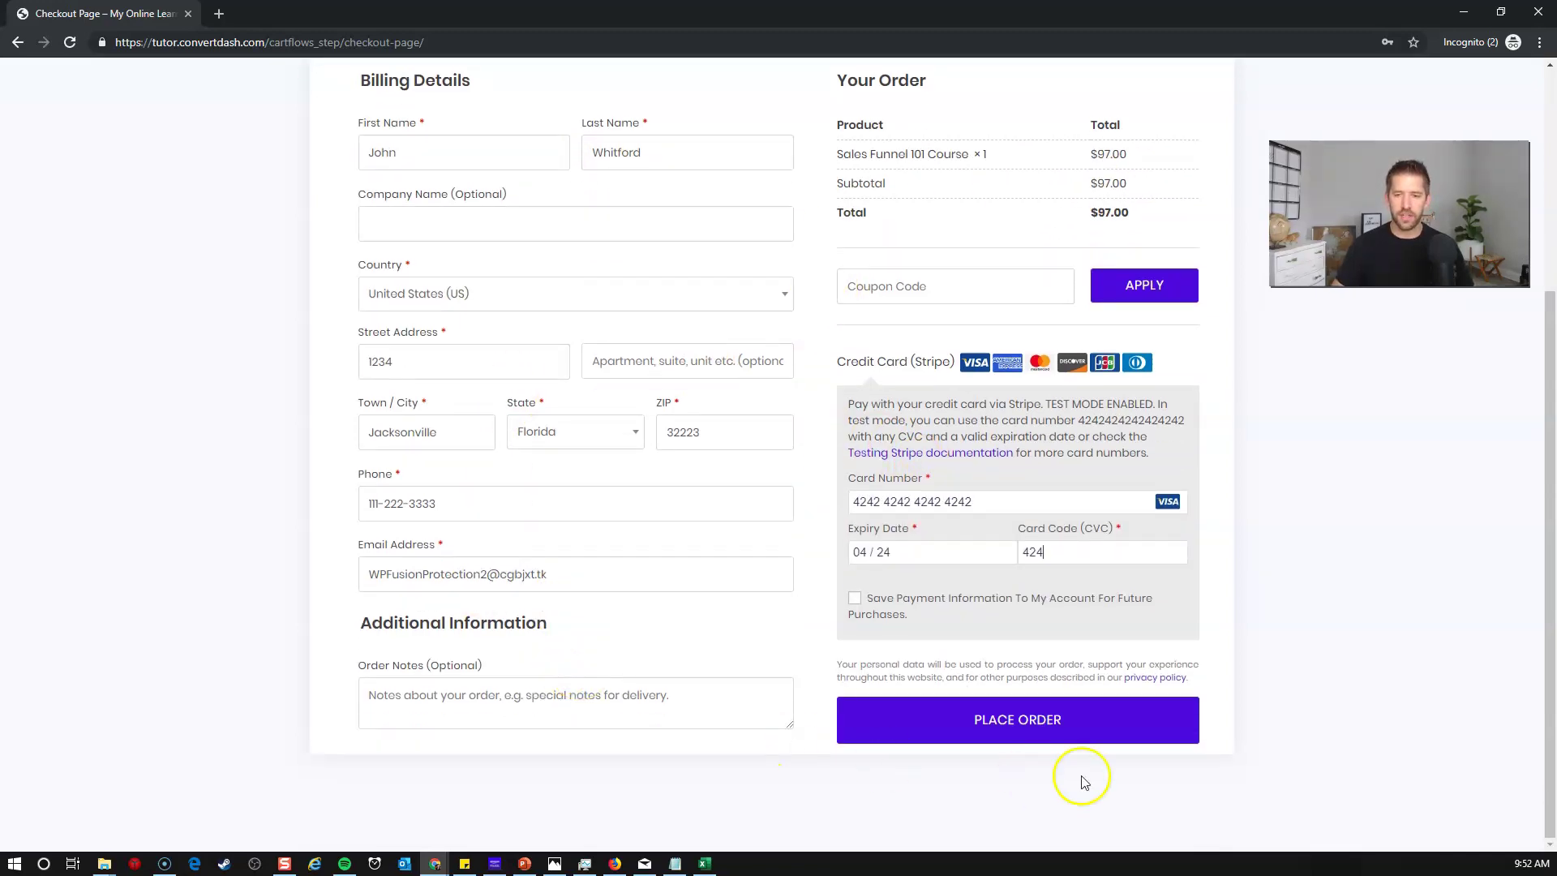
left_click(1052, 728)
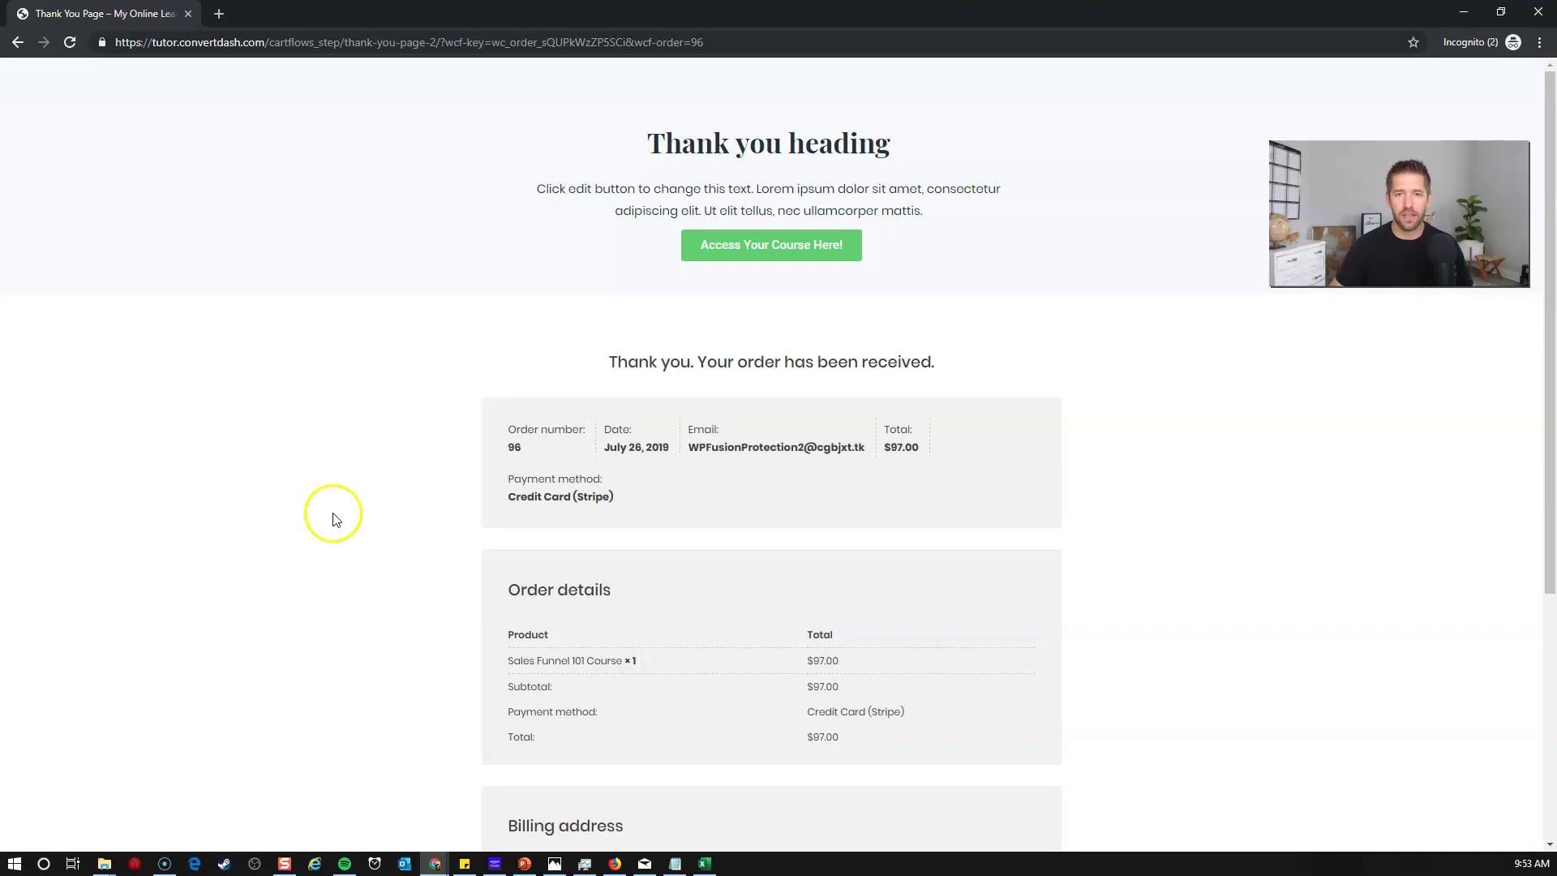
- Enroll in Sales Funnel 101, then reopen it from Enrolled Courses and start its first lesson
left_click(788, 250)
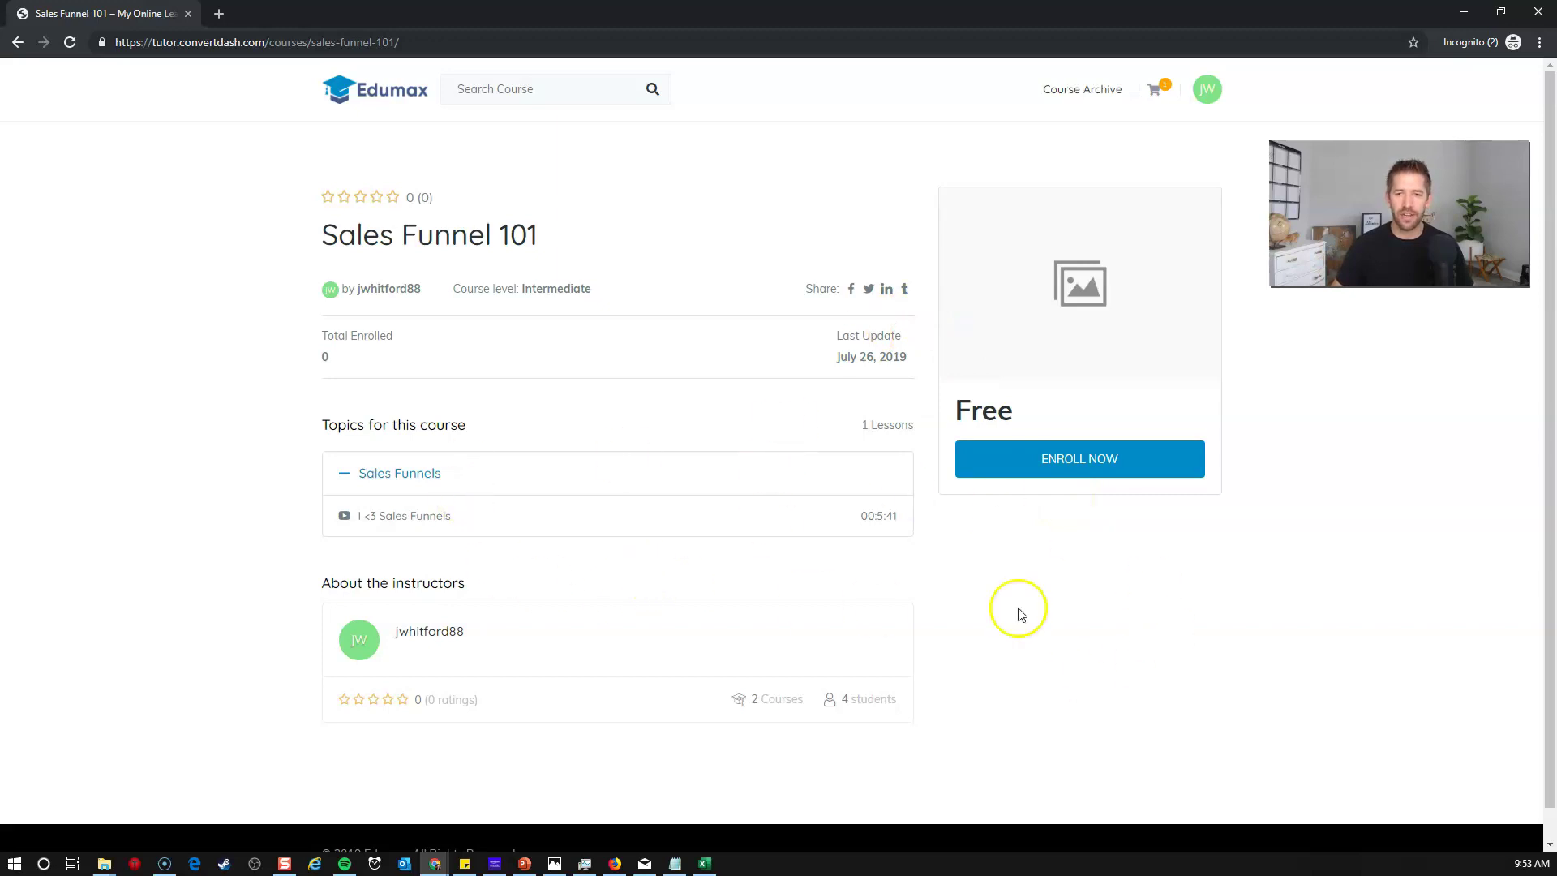
left_click(1104, 473)
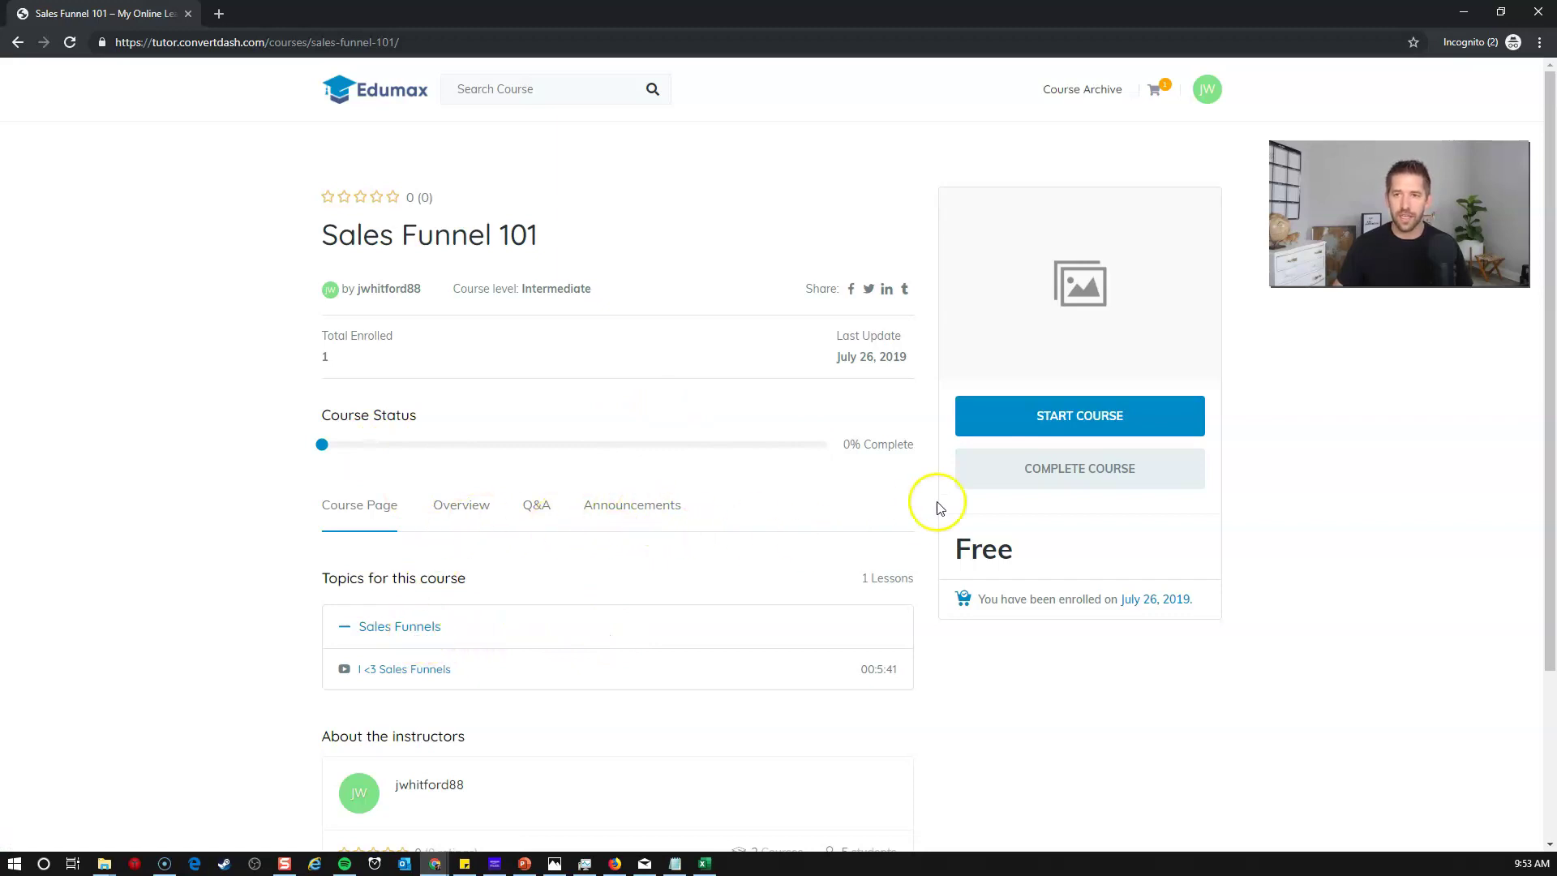
mouse_move(1206, 88)
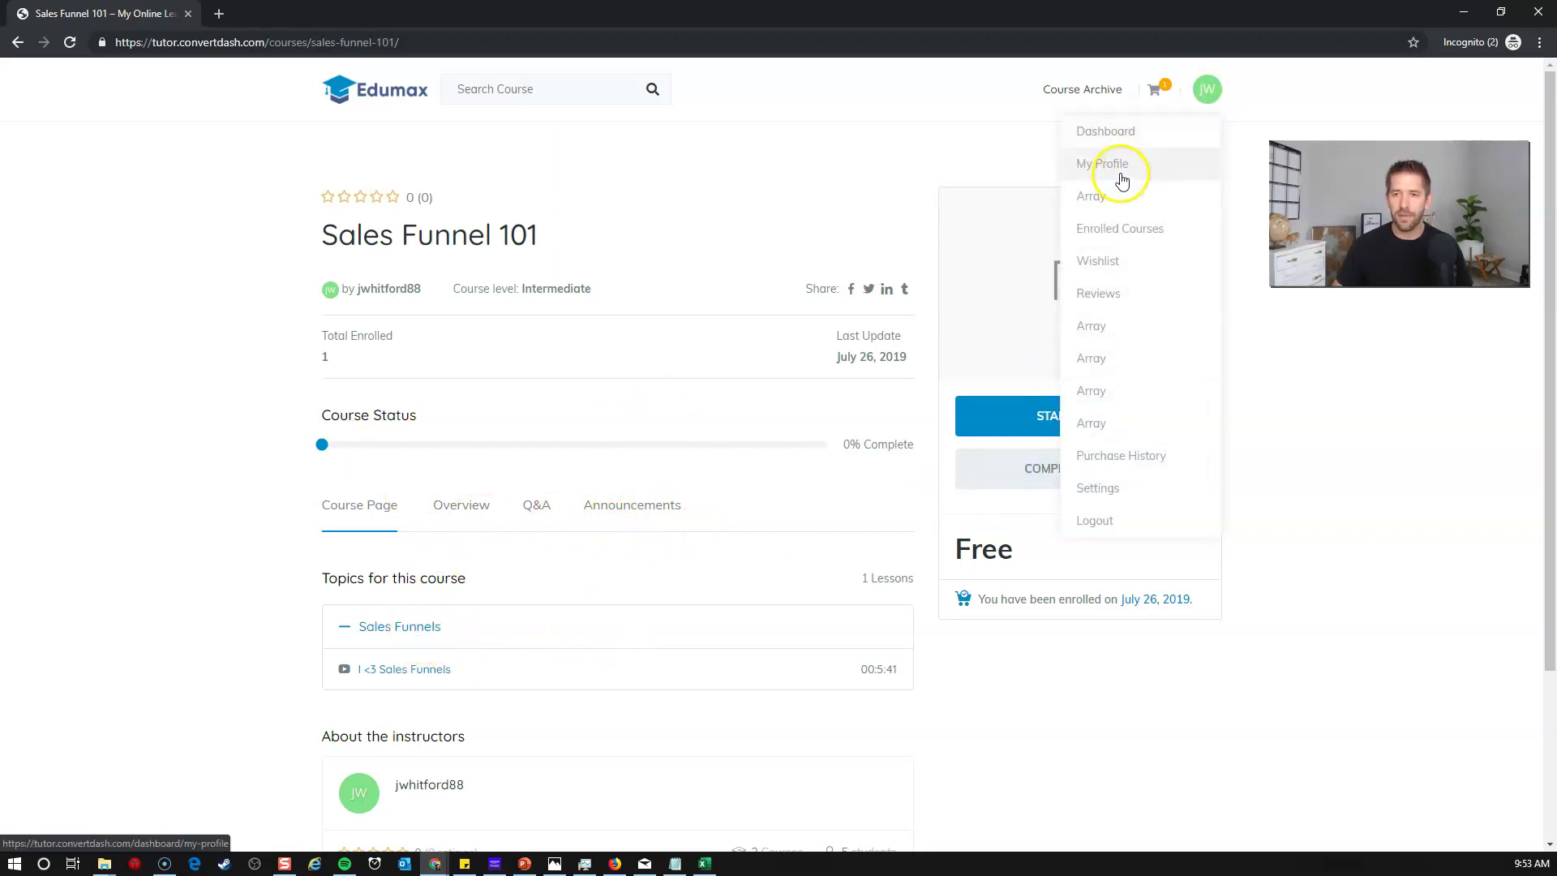
left_click(1114, 230)
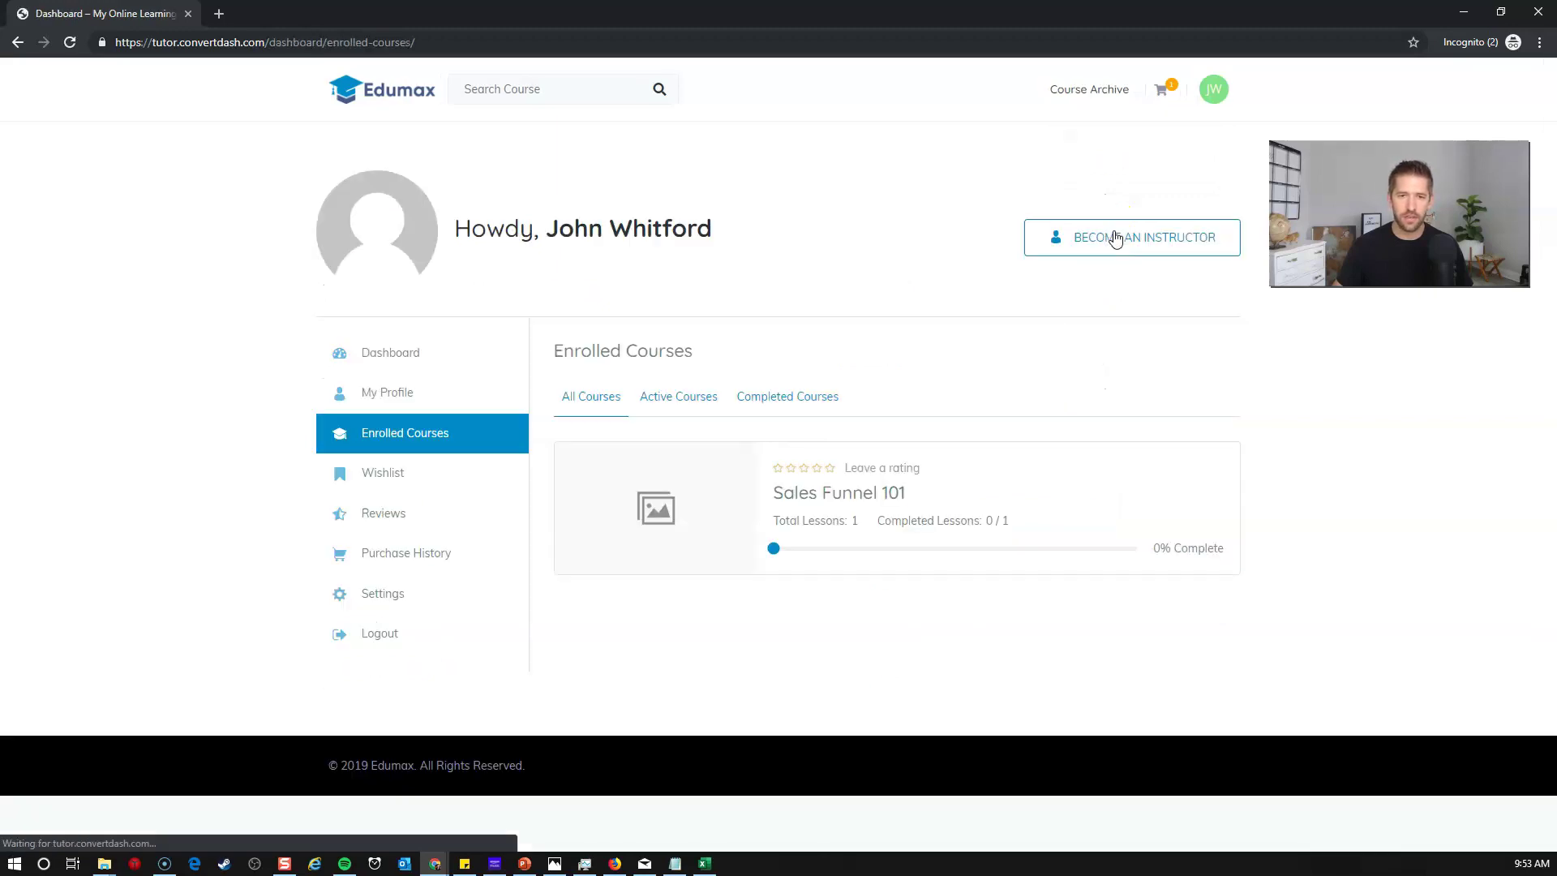
left_click(839, 497)
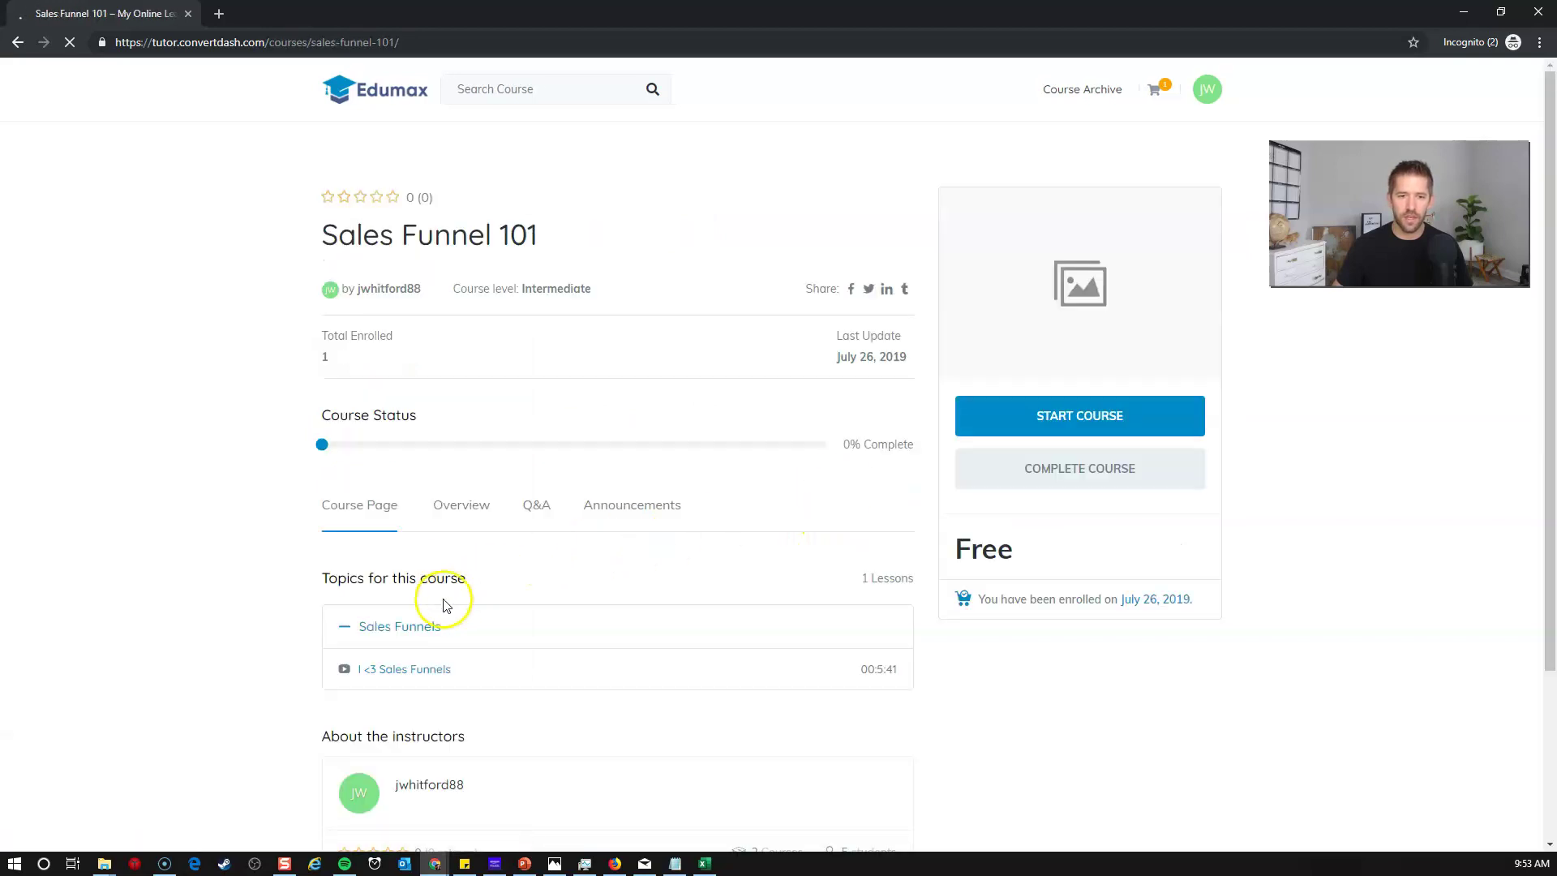
left_click(1068, 427)
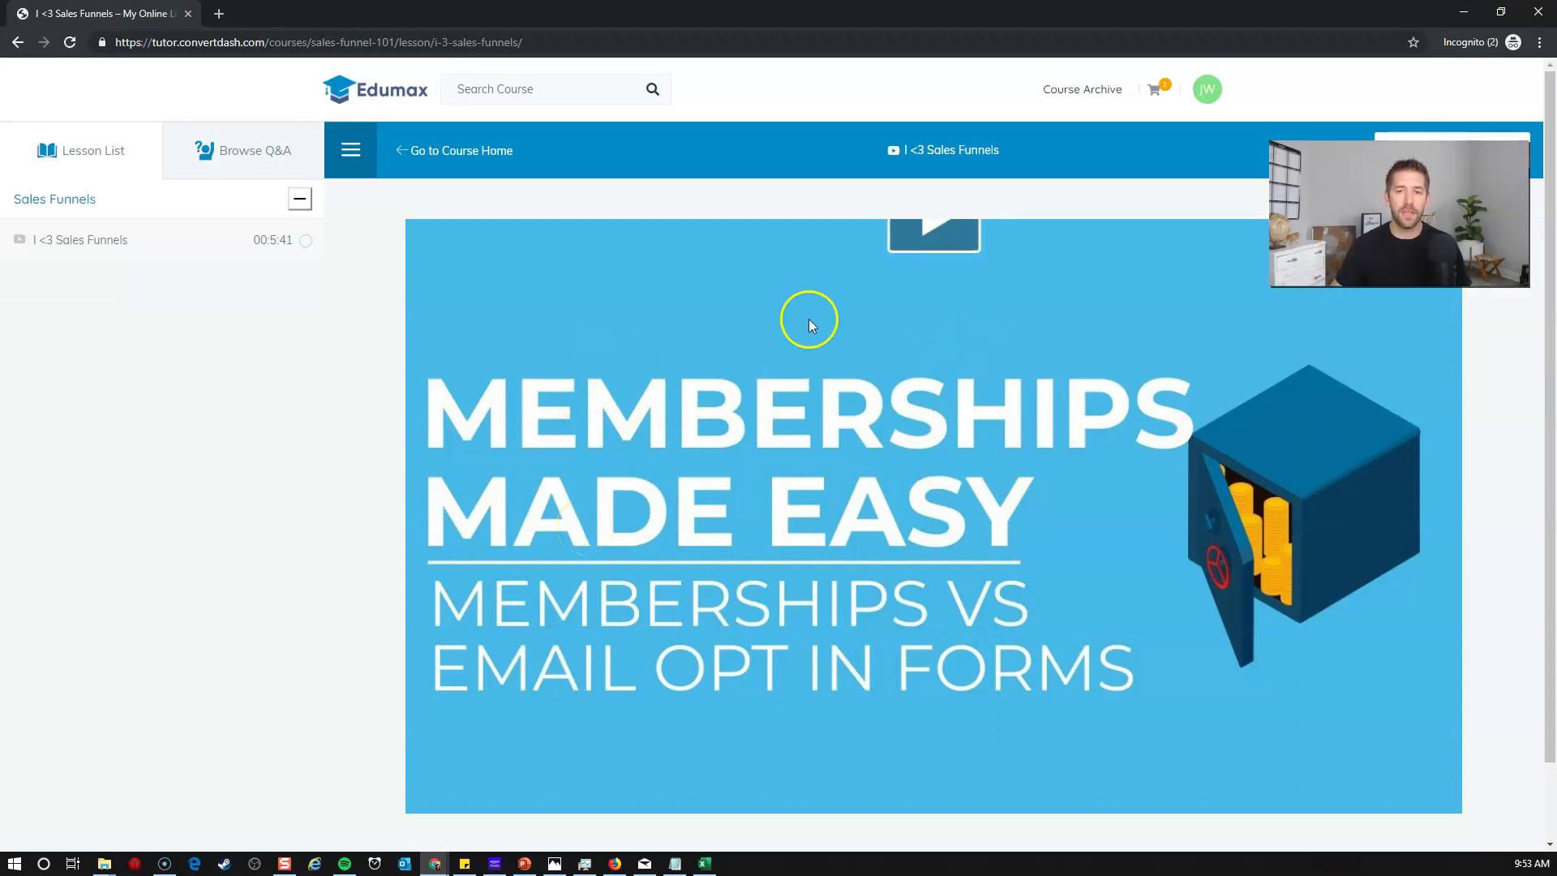
- Start the 'Memberships Made Easy' video on the 'I <3 Sales Funnels' lesson page
left_click(963, 248)
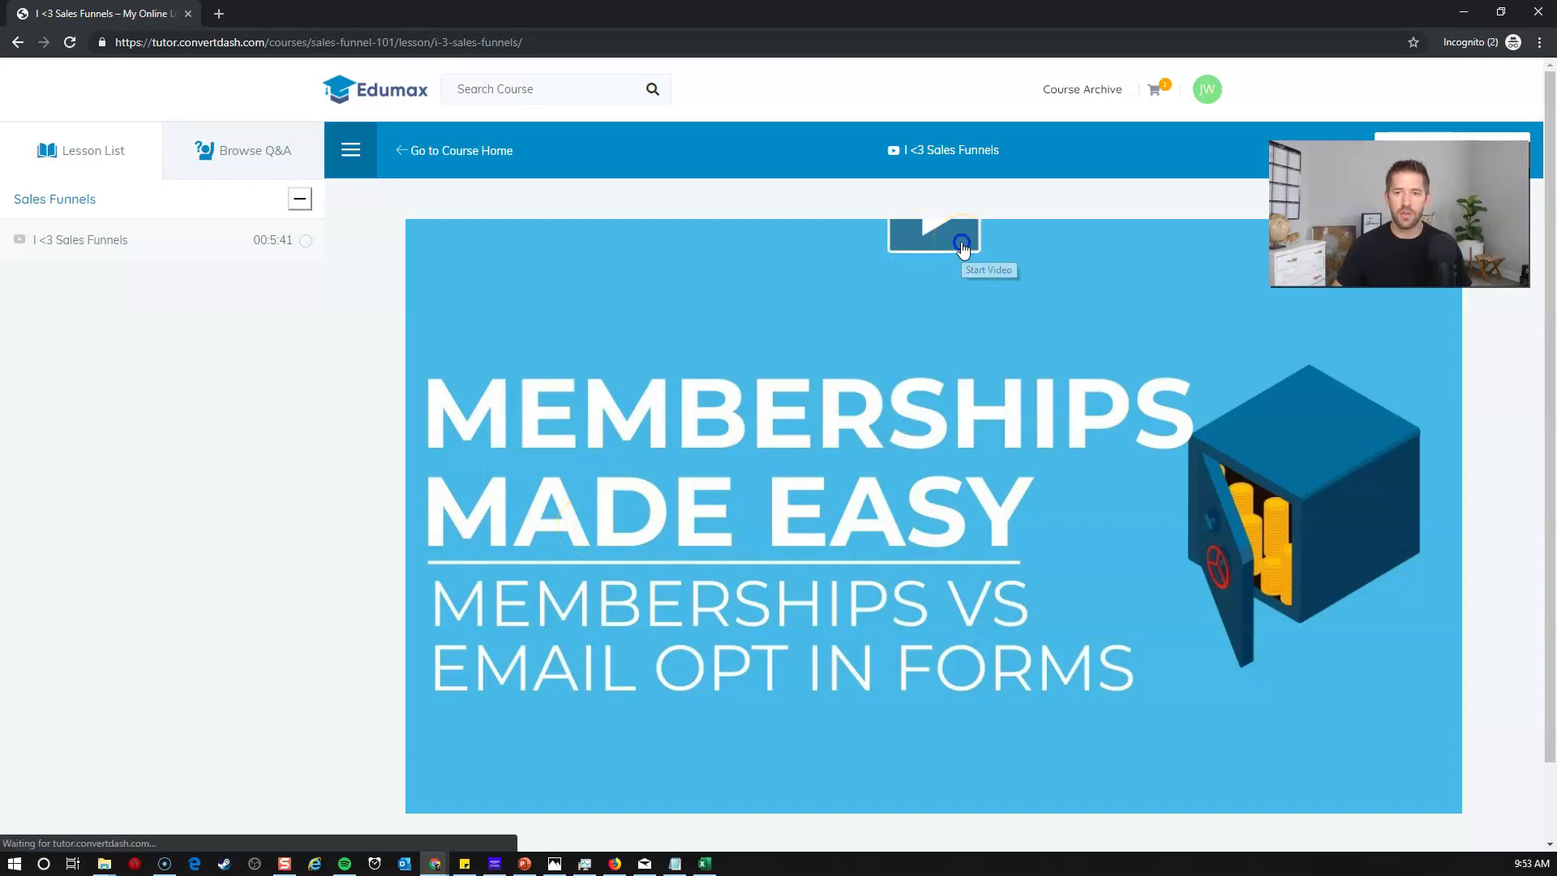